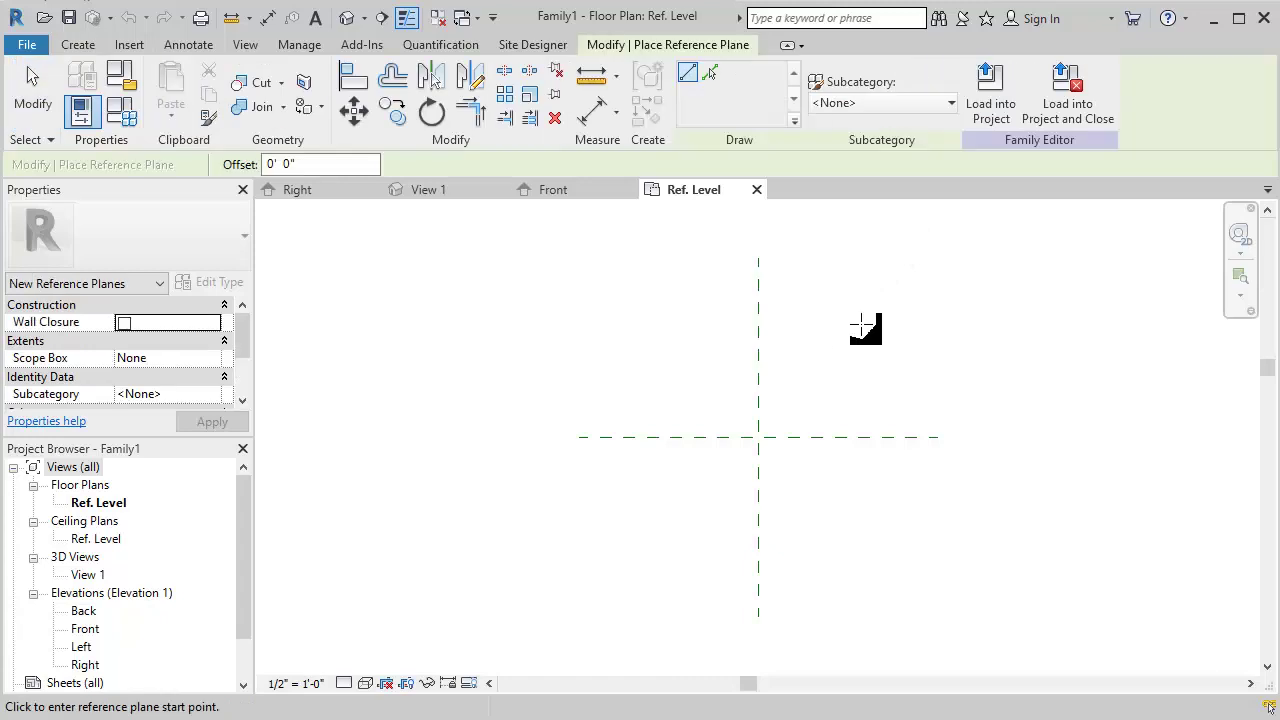
# - Draw a vertical reference plane about 2'-10" right of the centre plane and a horizontal one about 2'-11" above the centre plane
pyautogui.click(860, 322)
pyautogui.click(860, 543)
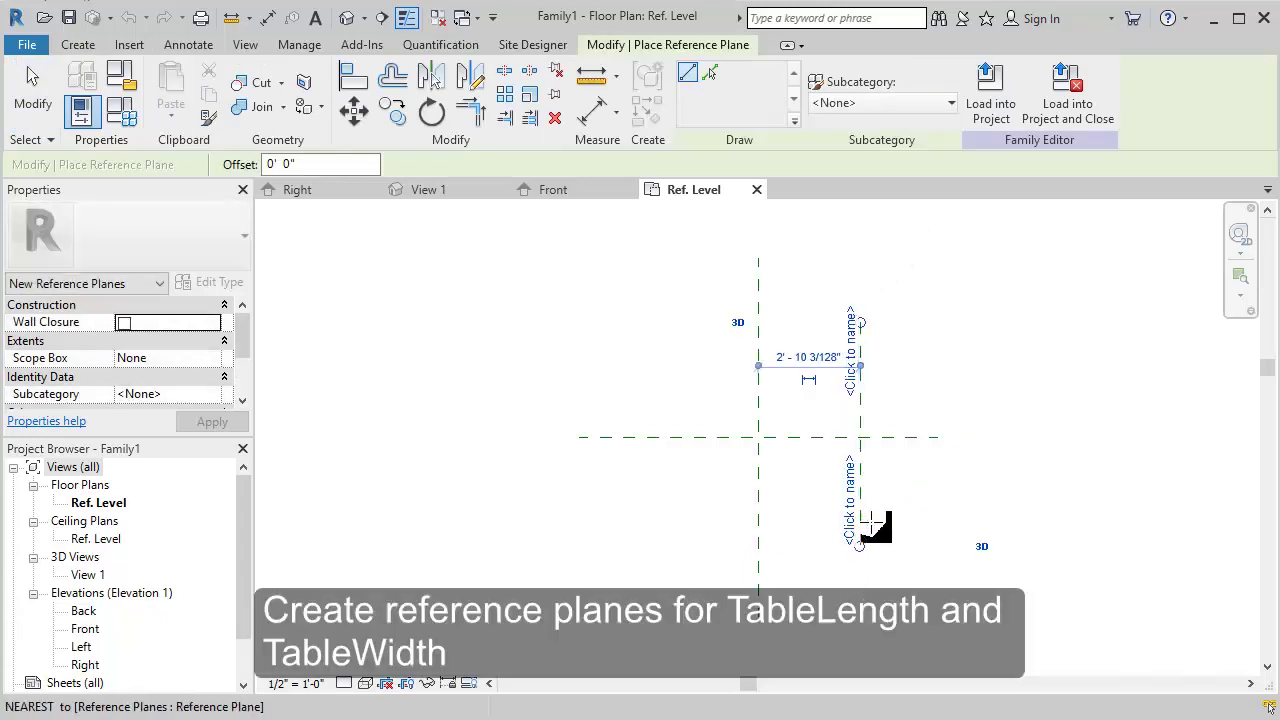
pyautogui.click(684, 332)
pyautogui.click(932, 332)
pyautogui.press('Escape')
# - Name the new horizontal reference plane TableWidth
pyautogui.scroll(3, 890, 340)
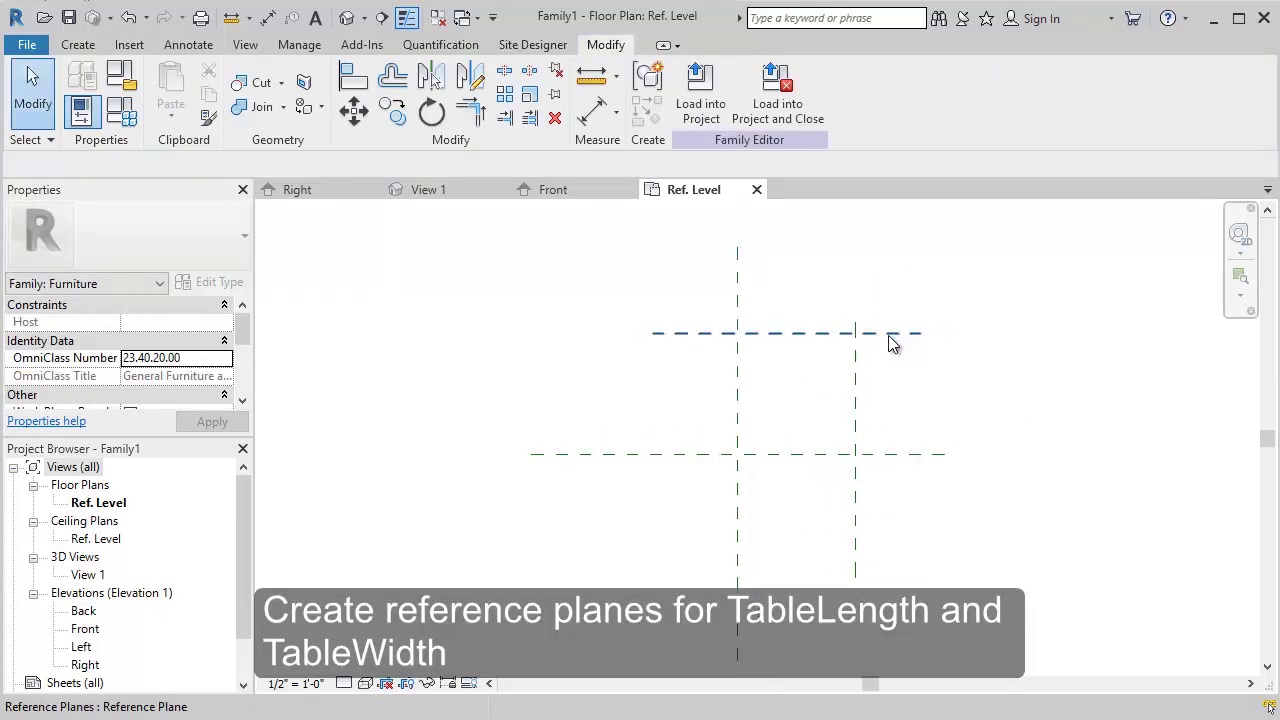
pyautogui.click(889, 345)
pyautogui.click(886, 346)
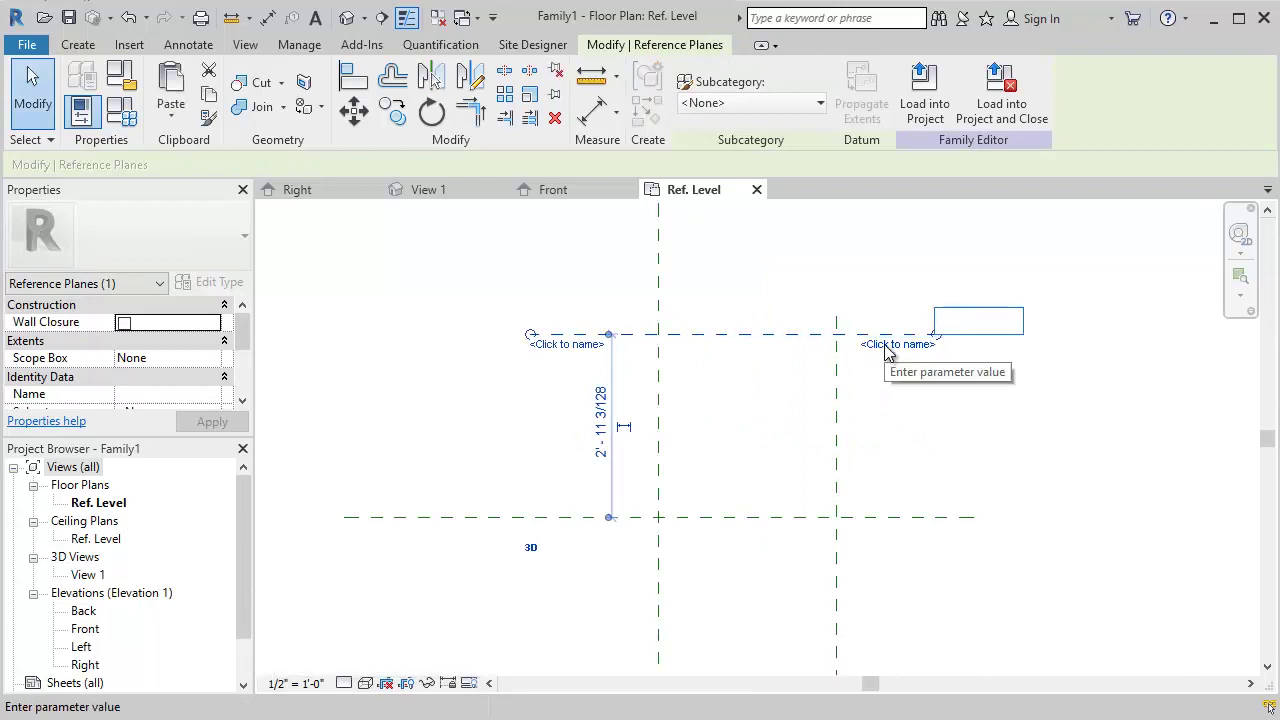
pyautogui.write('TableWidth')
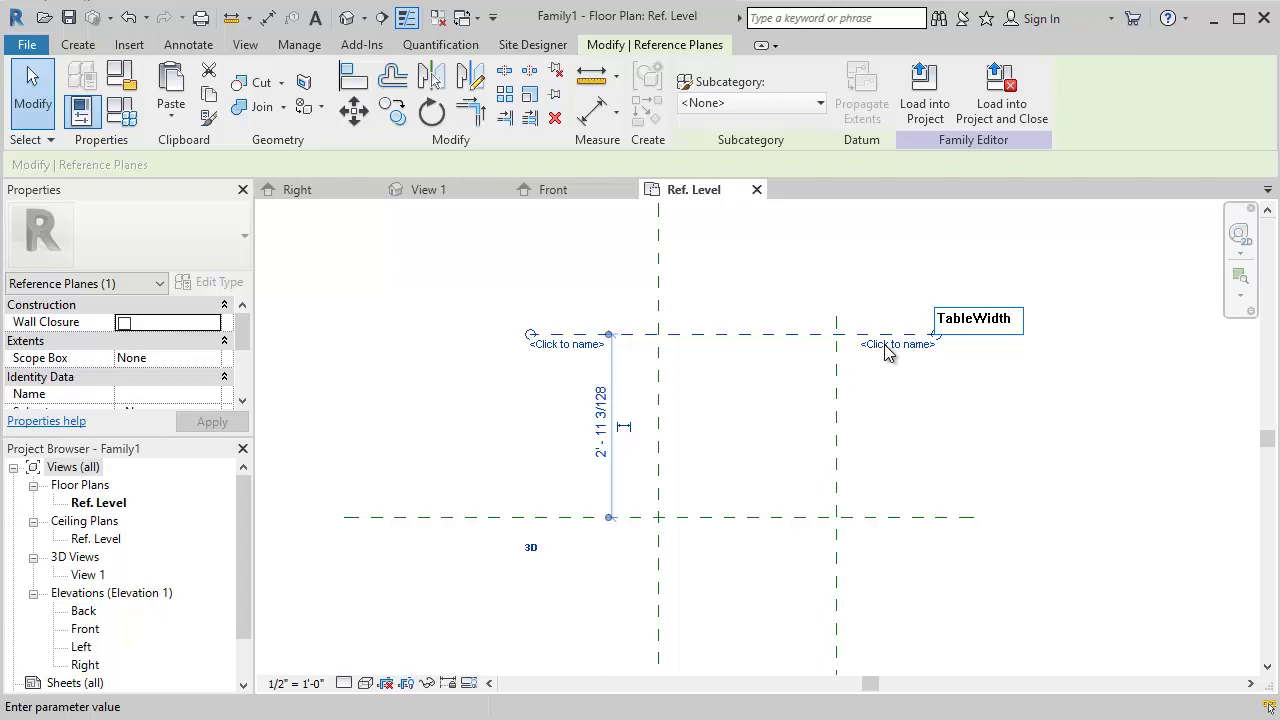
pyautogui.press('Return')
# - Name the new vertical reference plane TableLength
pyautogui.click(834, 368)
pyautogui.click(826, 352)
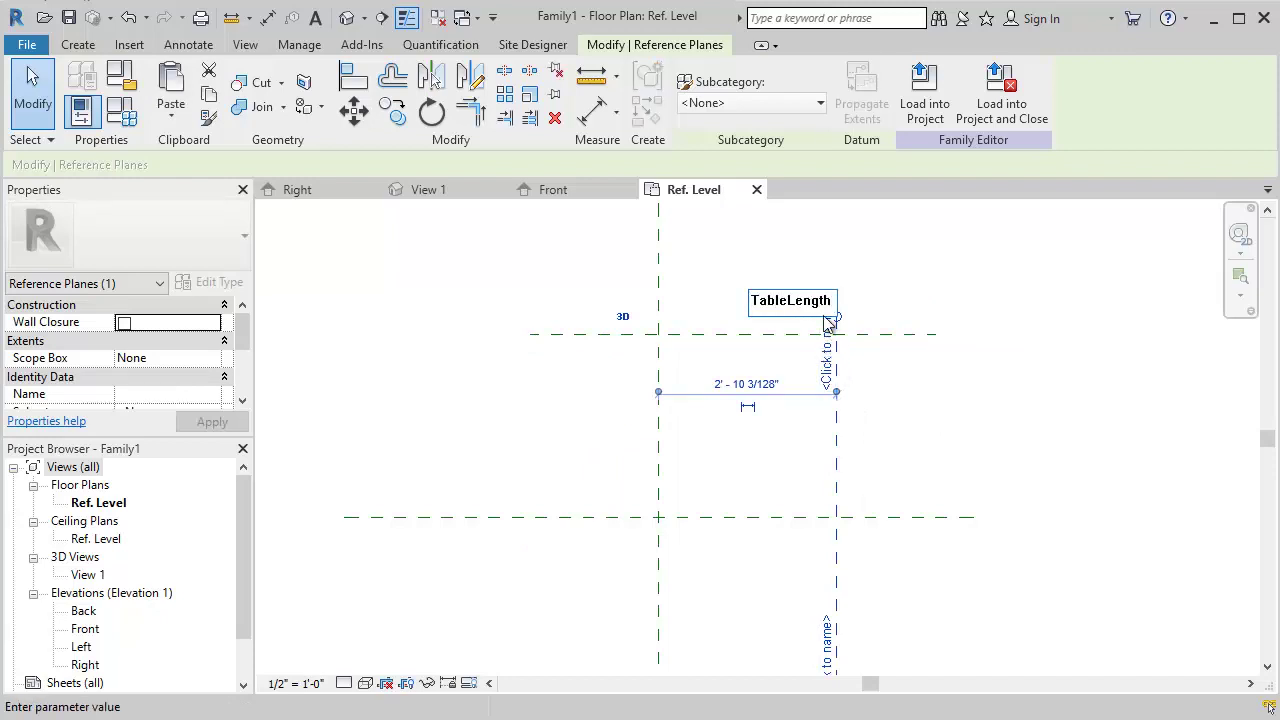
pyautogui.write('TableLength')
pyautogui.press('Return')
pyautogui.click(824, 371)
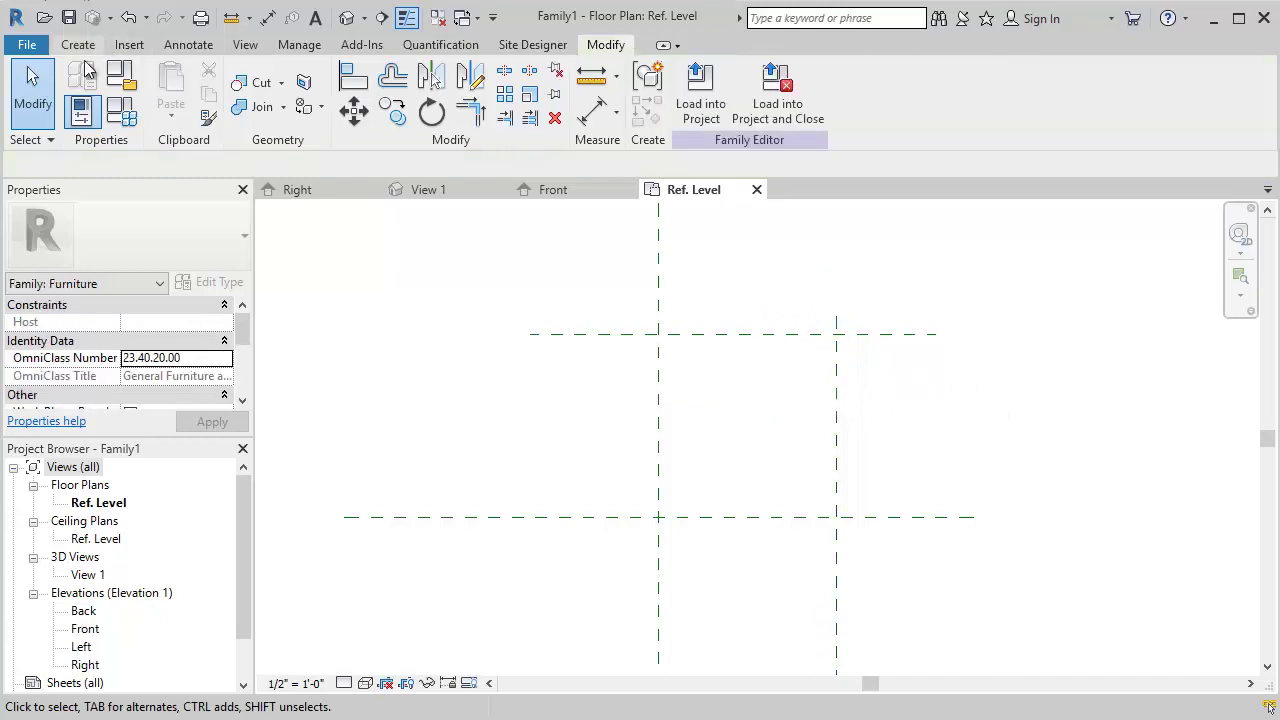
# - Start an extrusion and sketch a rectangle between the intersections of the centre planes with the TableWidth and TableLength planes
pyautogui.click(80, 48)
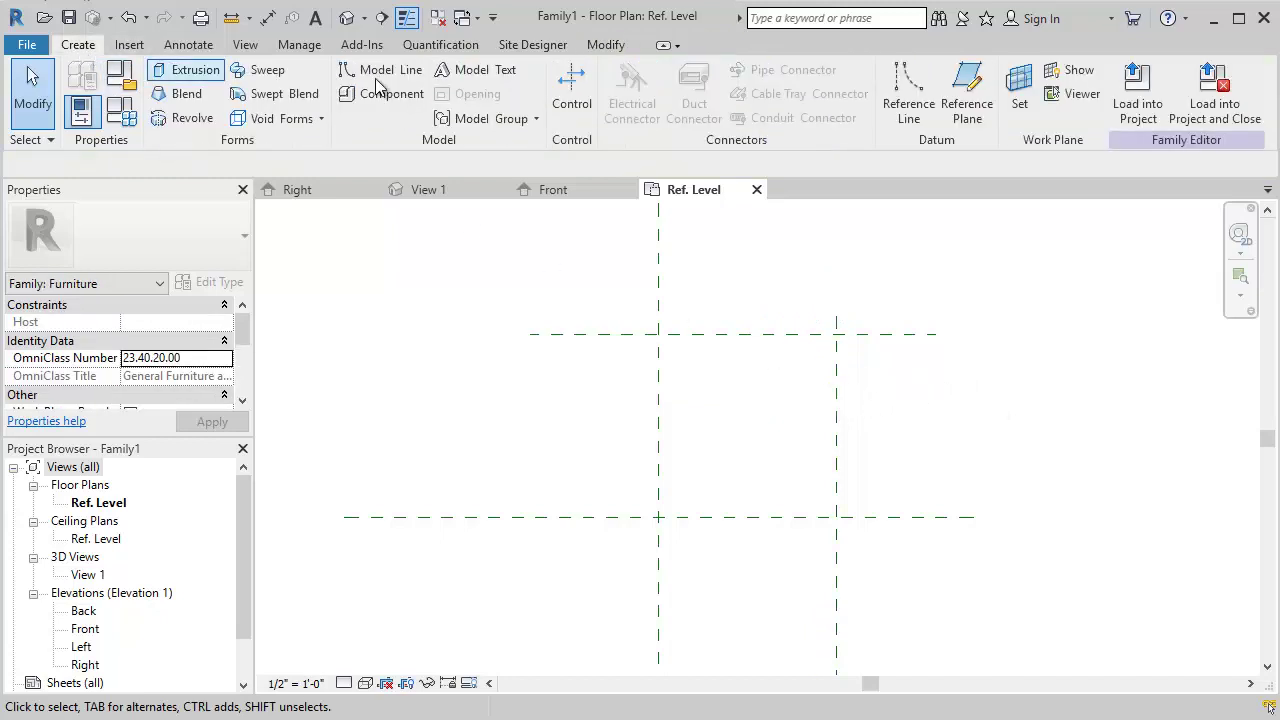
pyautogui.click(180, 70)
pyautogui.click(753, 73)
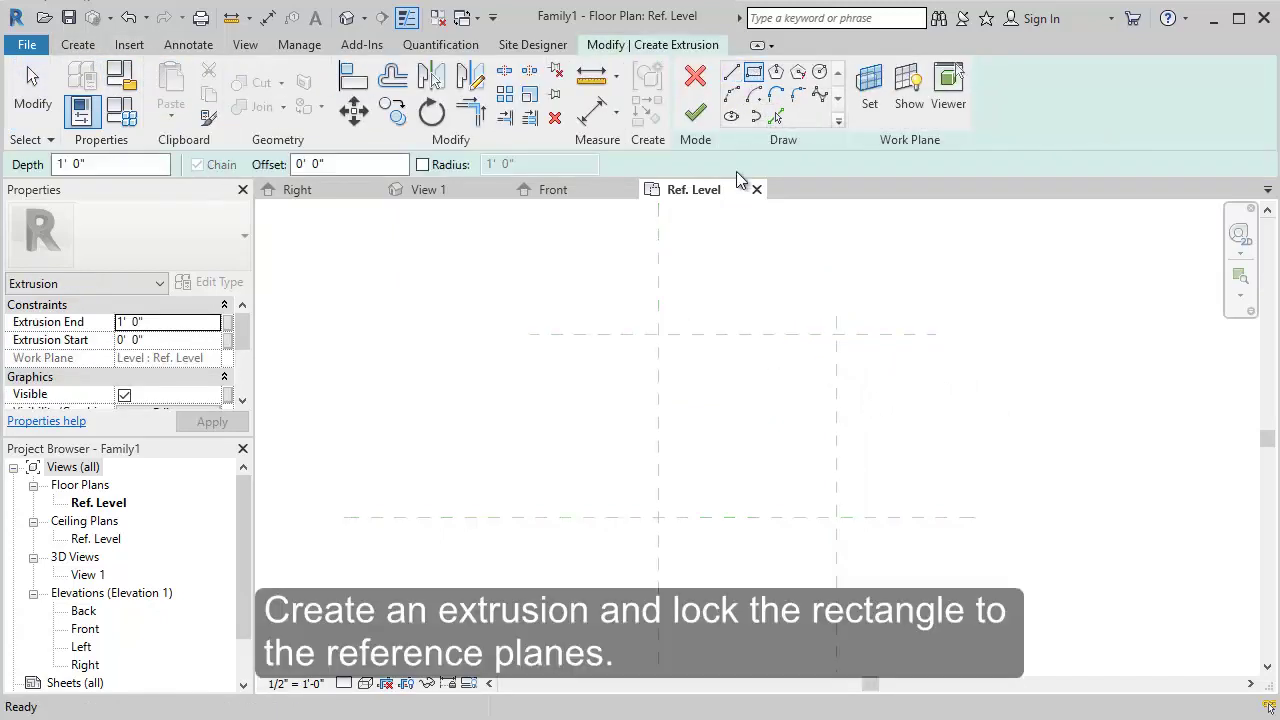
pyautogui.click(659, 335)
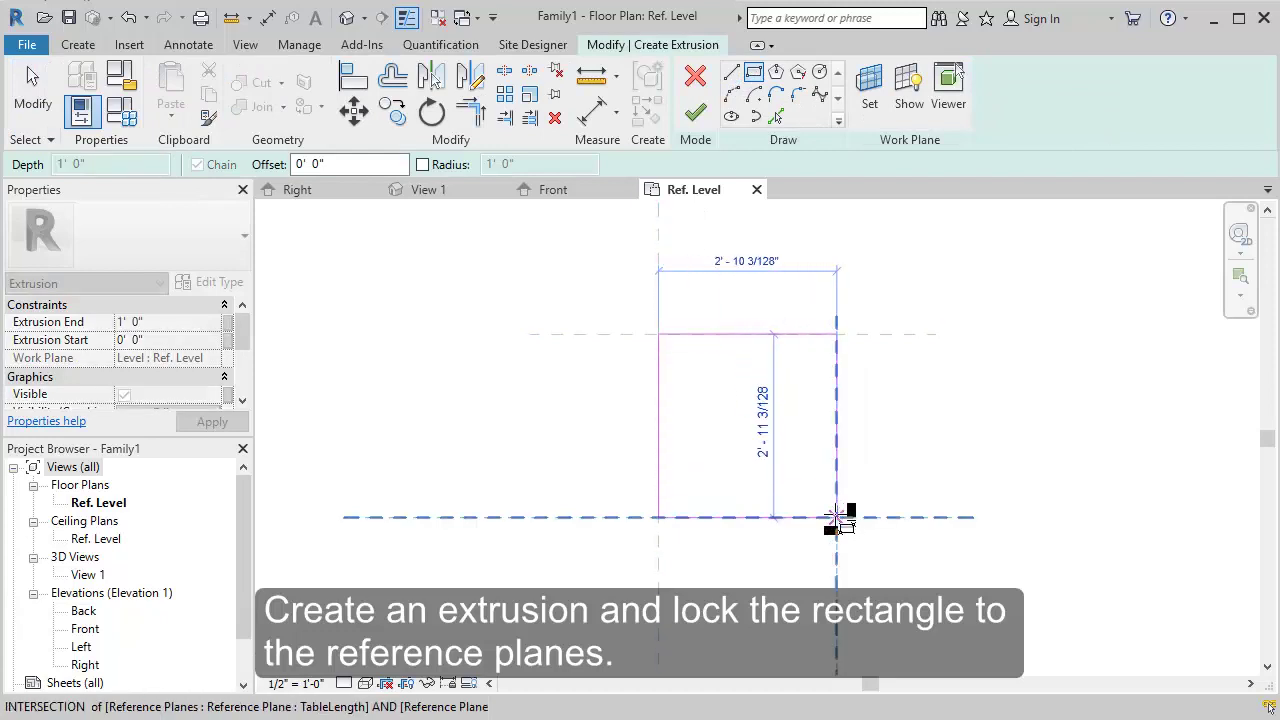
pyautogui.click(837, 518)
# - Lock the sides of the rectangle to the surrounding reference planes and finish the extrusion
pyautogui.click(808, 467)
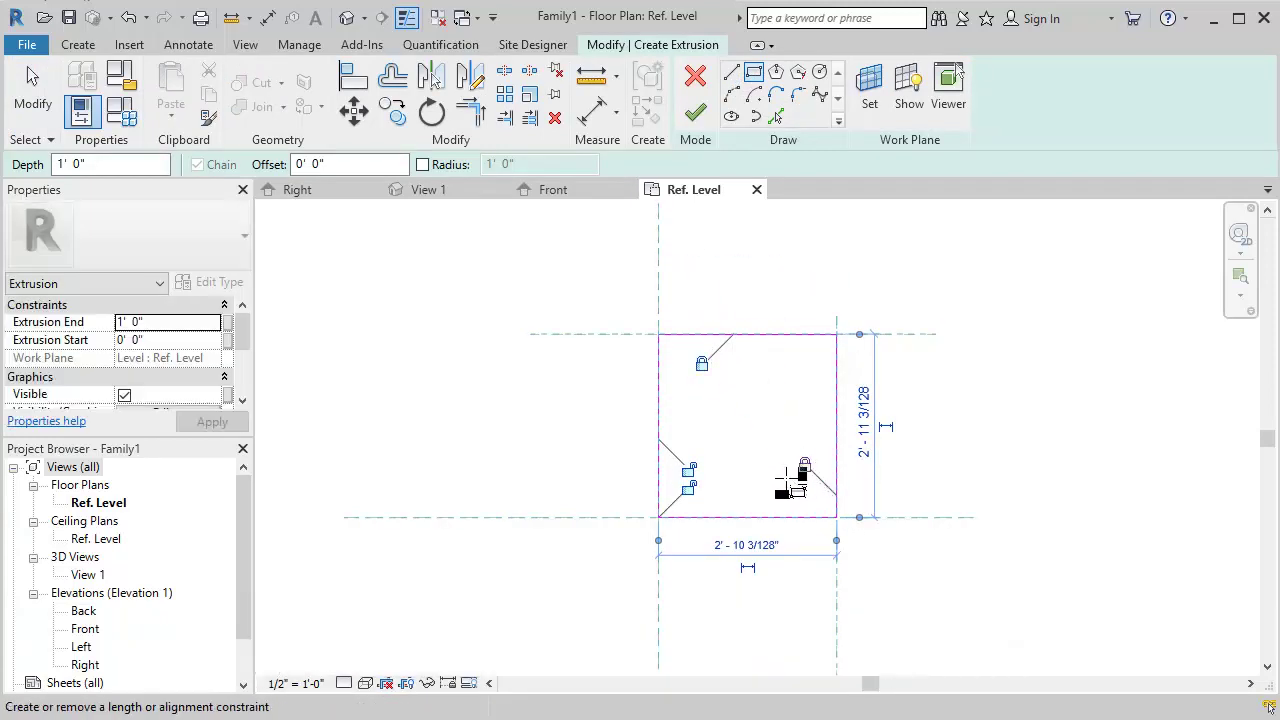
pyautogui.click(688, 488)
pyautogui.click(688, 470)
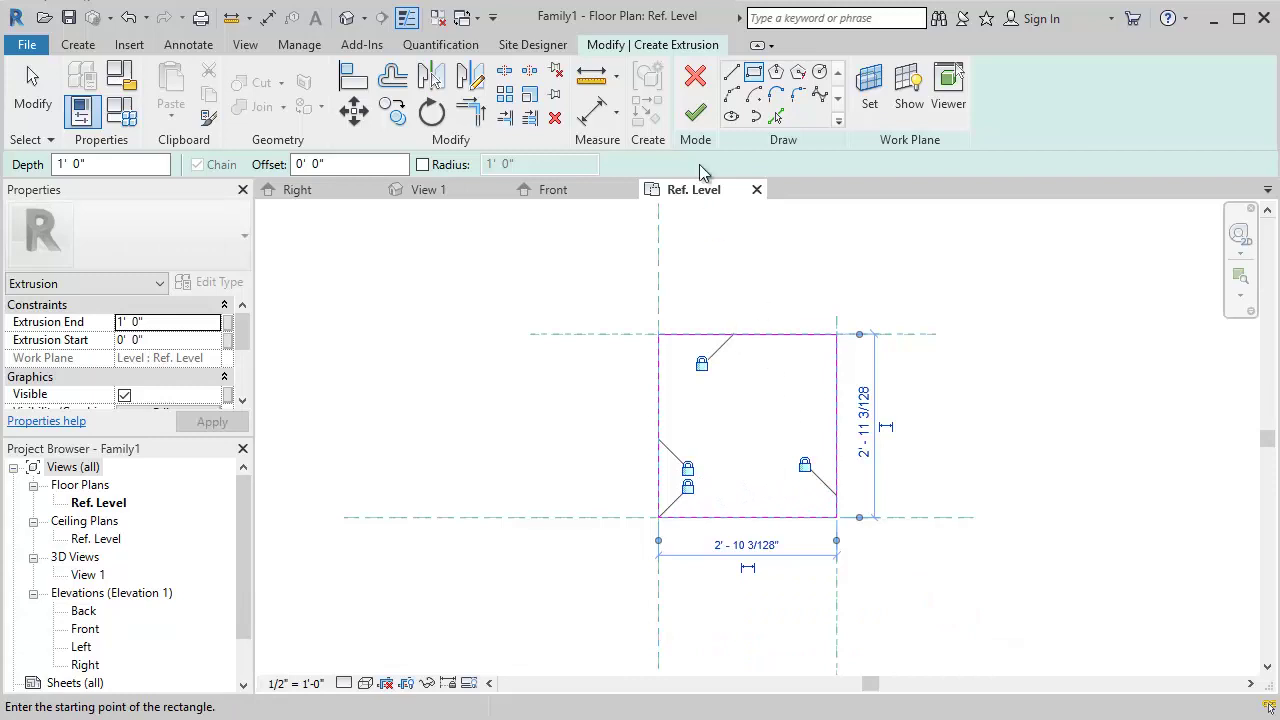
pyautogui.click(695, 112)
pyautogui.click(567, 270)
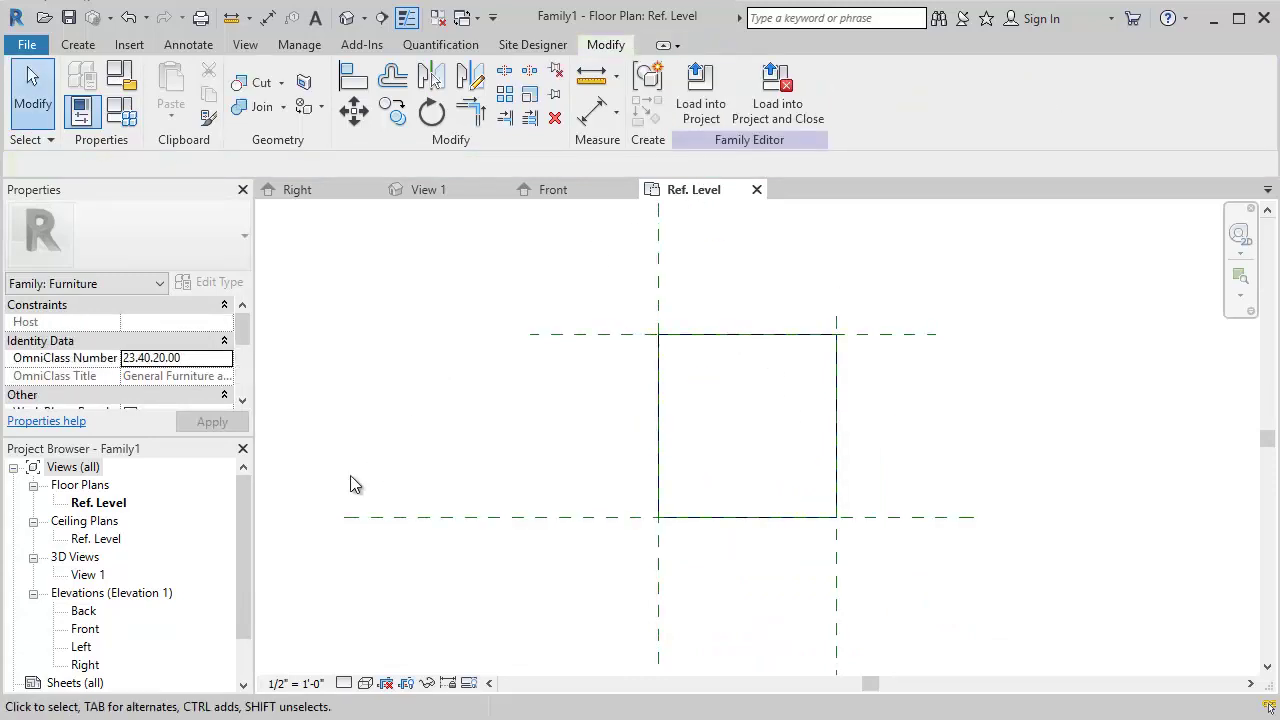
# - Open the 3D view View 1 and look at the extrusion from an angle above
pyautogui.doubleClick(88, 575)
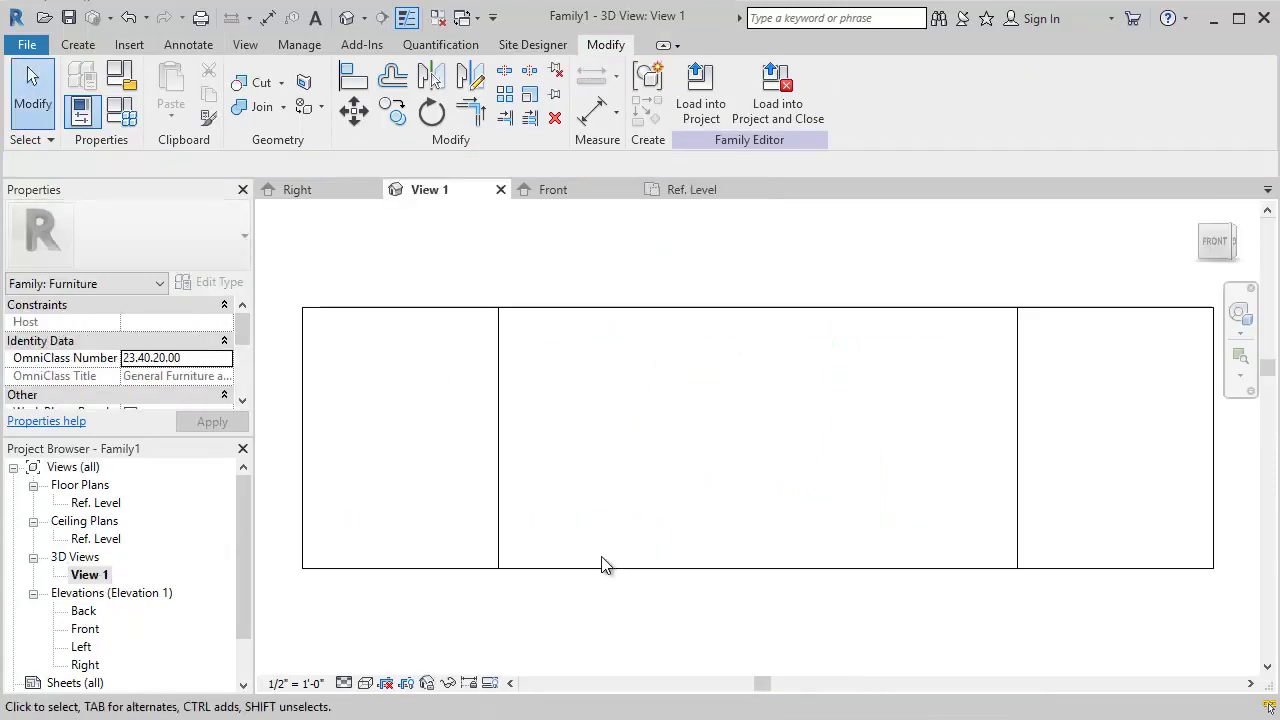
pyautogui.scroll(-3, 820, 480)
pyautogui.keyDown('shift'); pyautogui.moveTo(829, 477); pyautogui.dragTo(832, 640, button='middle'); pyautogui.keyUp('shift')
# - Open the Front elevation and tile all open views
pyautogui.doubleClick(85, 629)
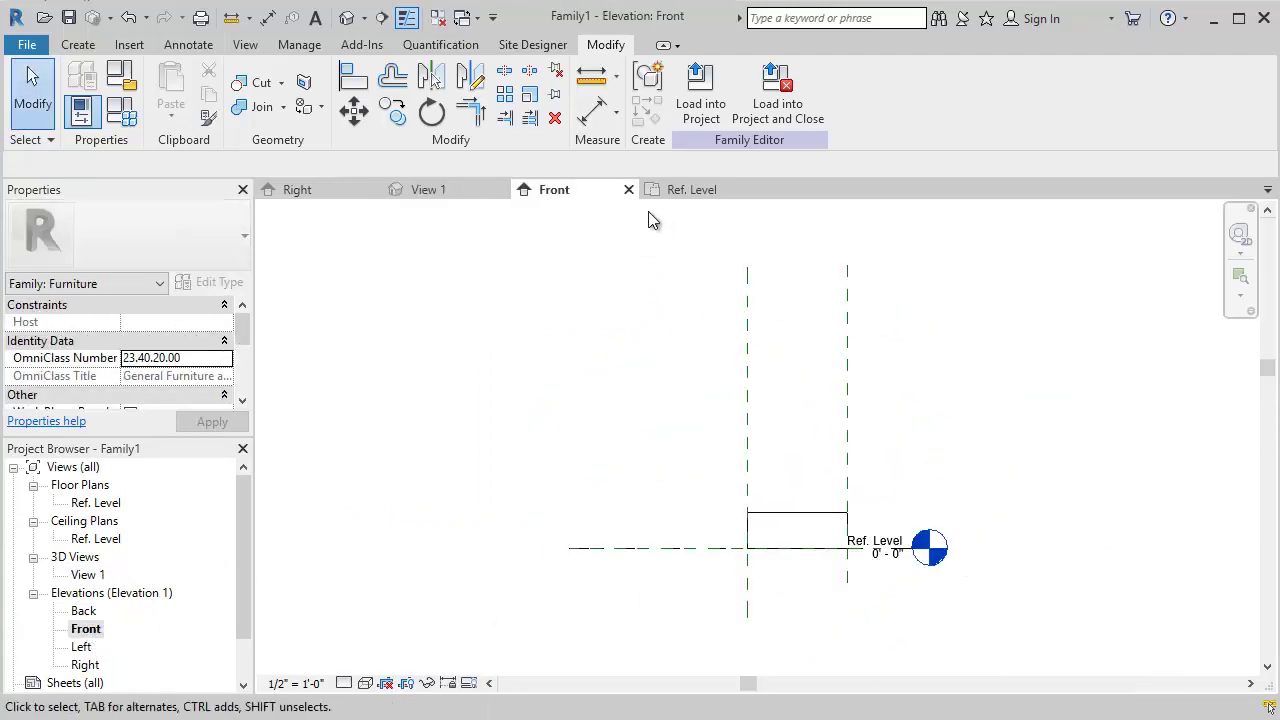
pyautogui.click(246, 45)
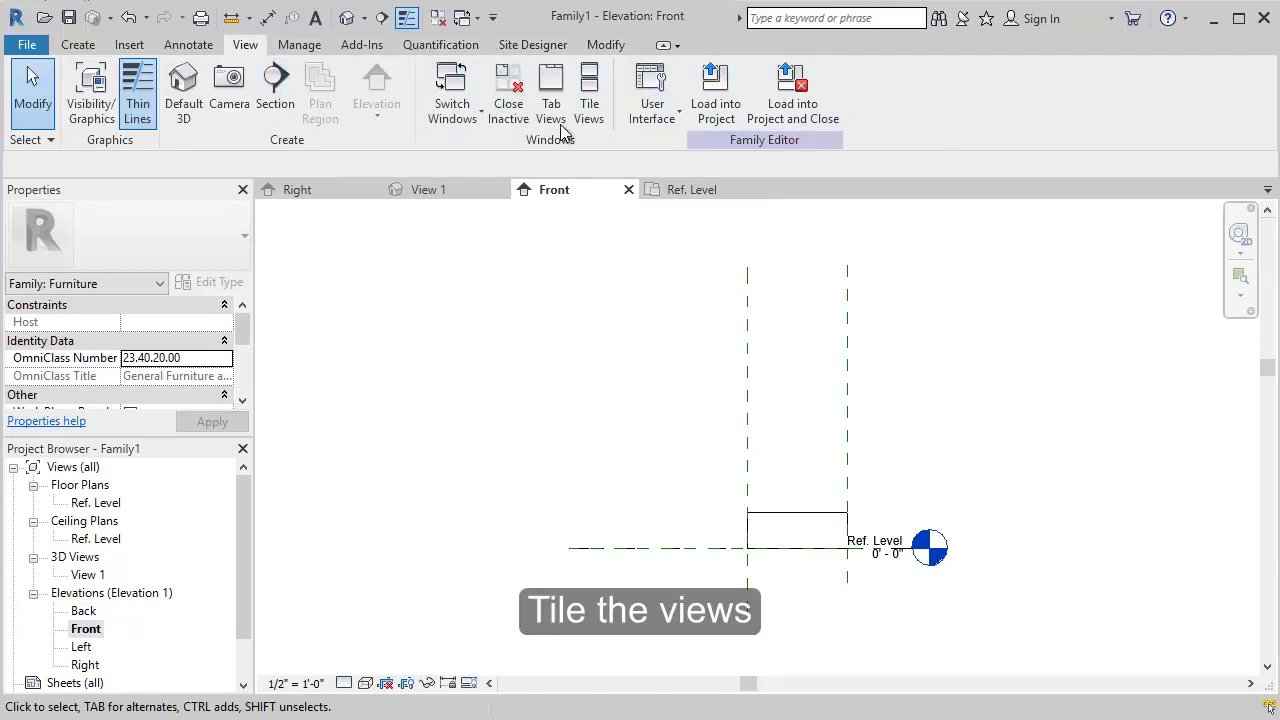
pyautogui.click(590, 118)
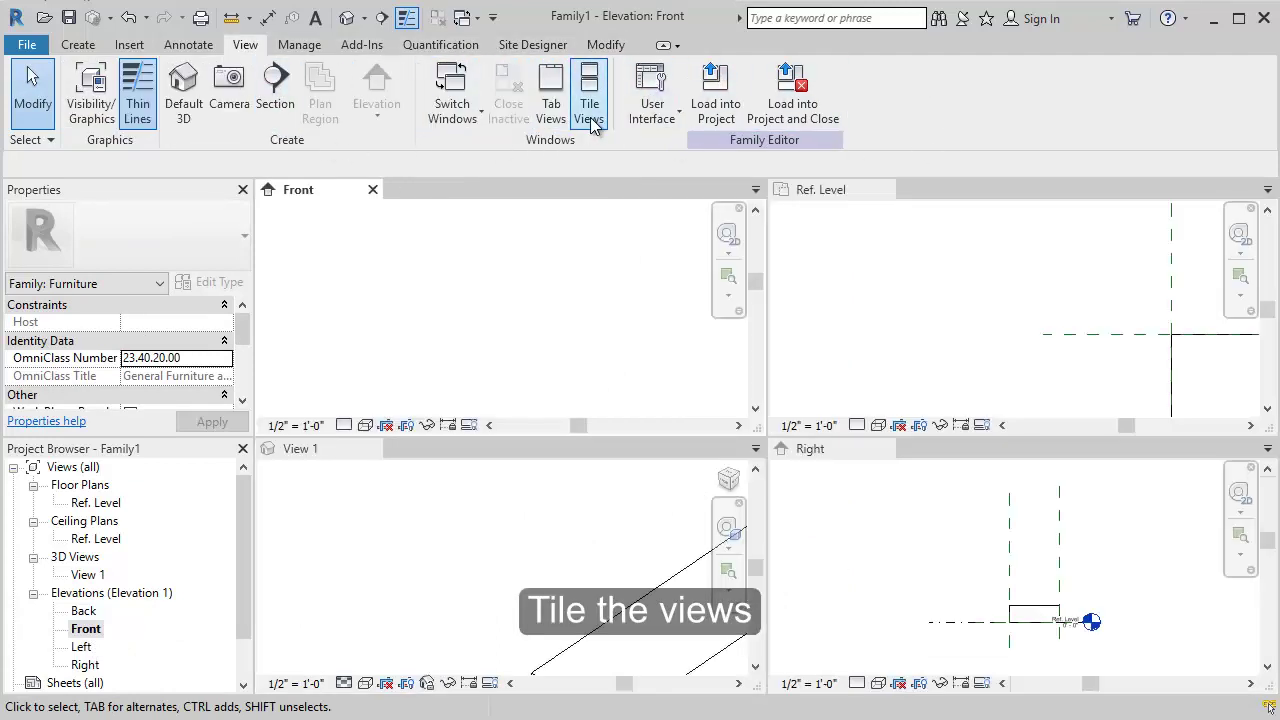
# - Bring the whole extrusion into sight in the tiled View 1 and Ref. Level views
pyautogui.click(570, 563)
pyautogui.scroll(-4, 580, 560)
pyautogui.moveTo(580, 560); pyautogui.dragTo(433, 519, button='middle')
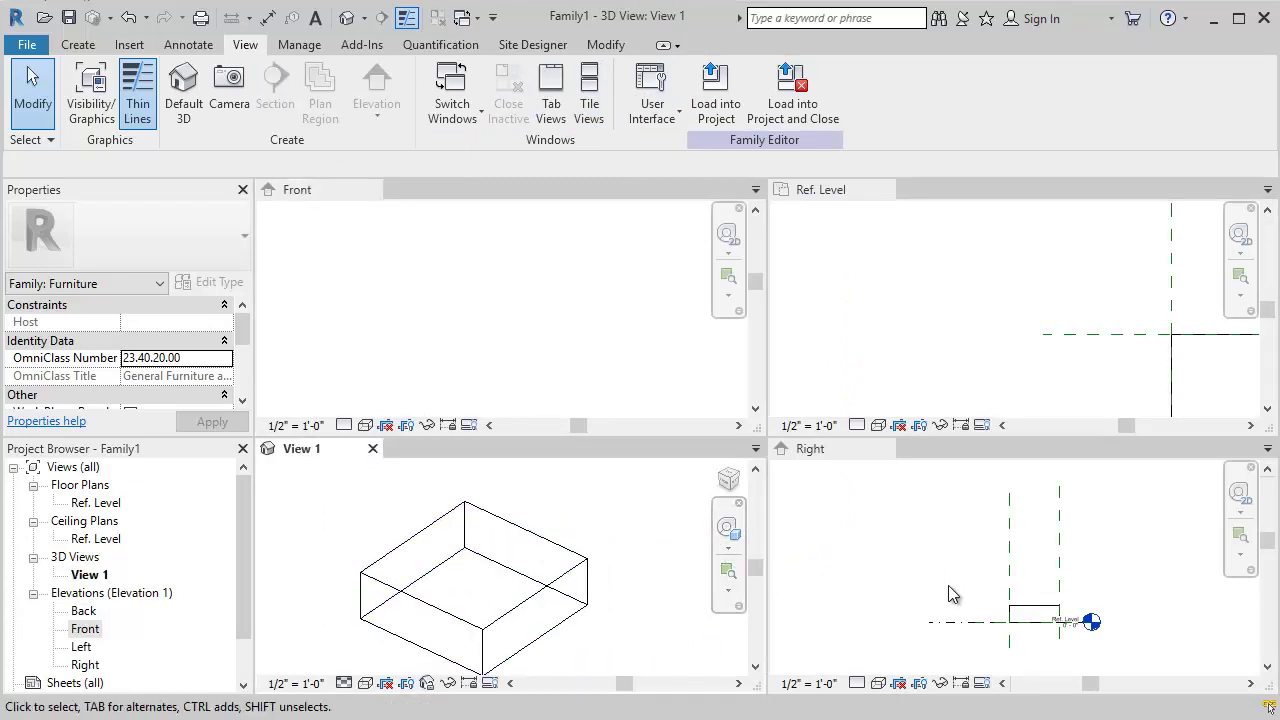
pyautogui.click(951, 594)
pyautogui.click(973, 324)
pyautogui.moveTo(1086, 354); pyautogui.dragTo(891, 270, button='middle')
# - Select the extrusion in the Right elevation and set its Extrusion End to 2"
pyautogui.click(1090, 605)
pyautogui.scroll(6, 1049, 636)
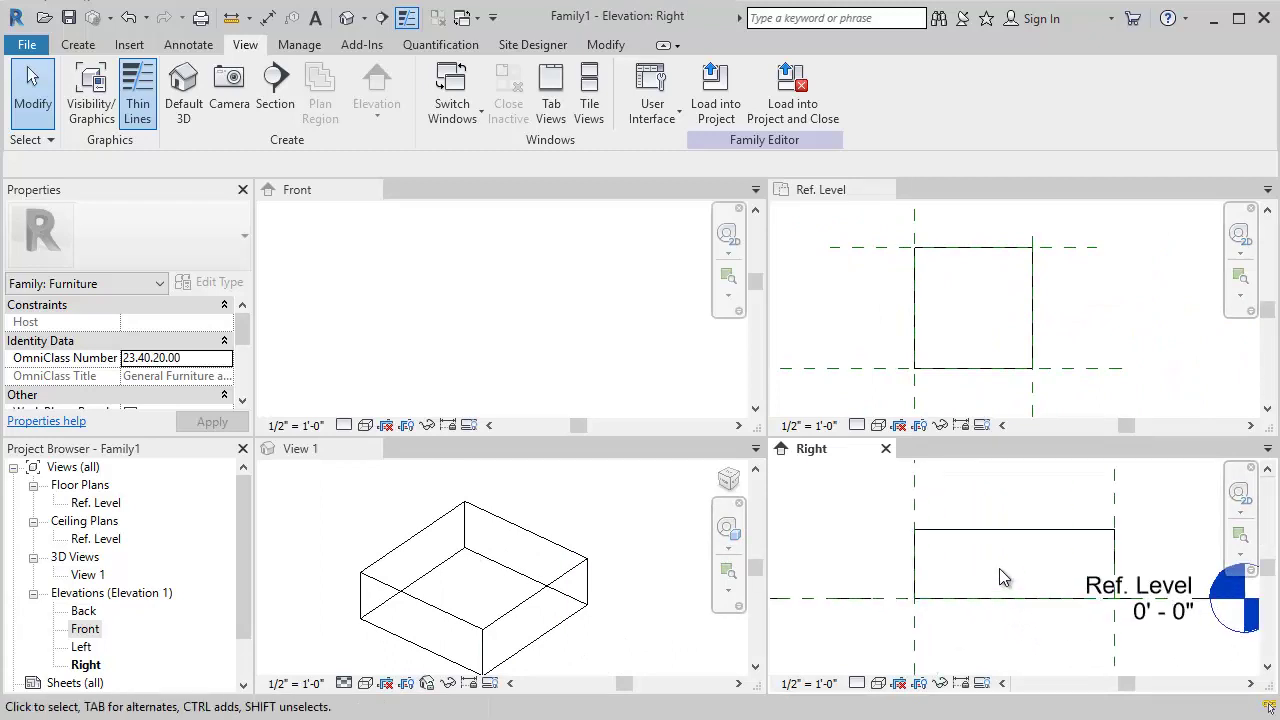
pyautogui.click(1000, 530)
pyautogui.click(184, 321)
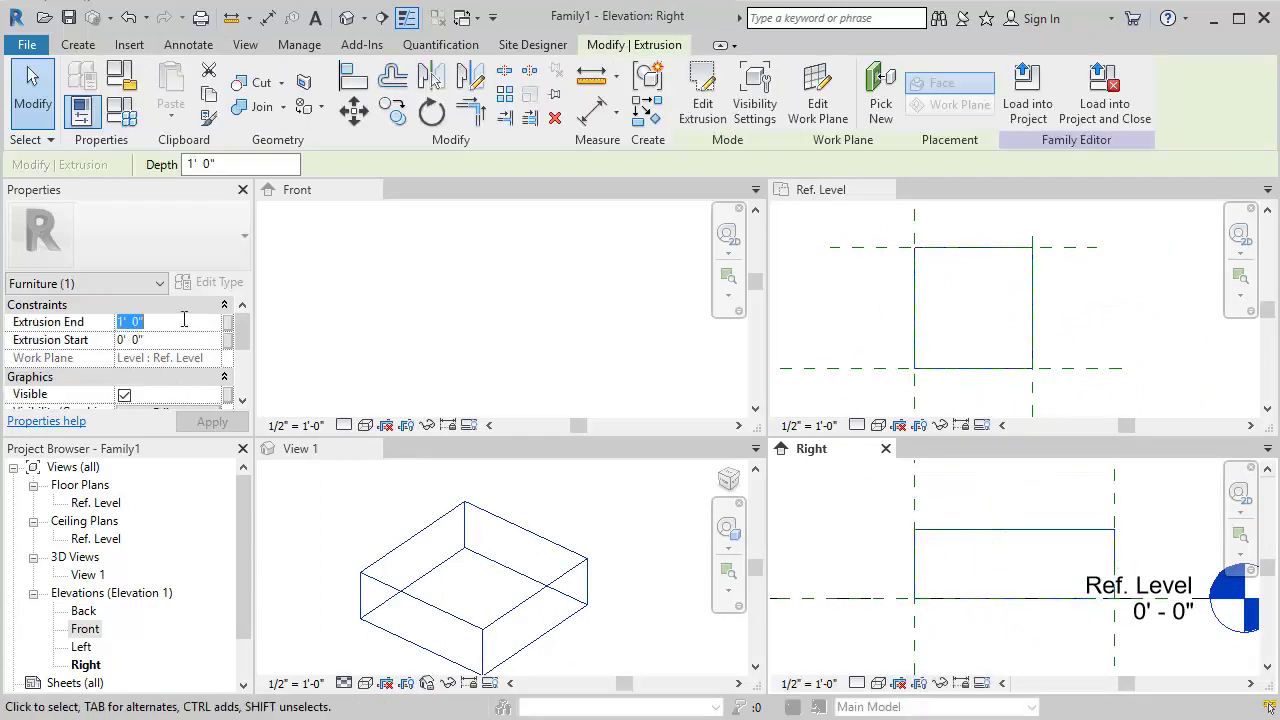
pyautogui.write('2')
pyautogui.press('Return')
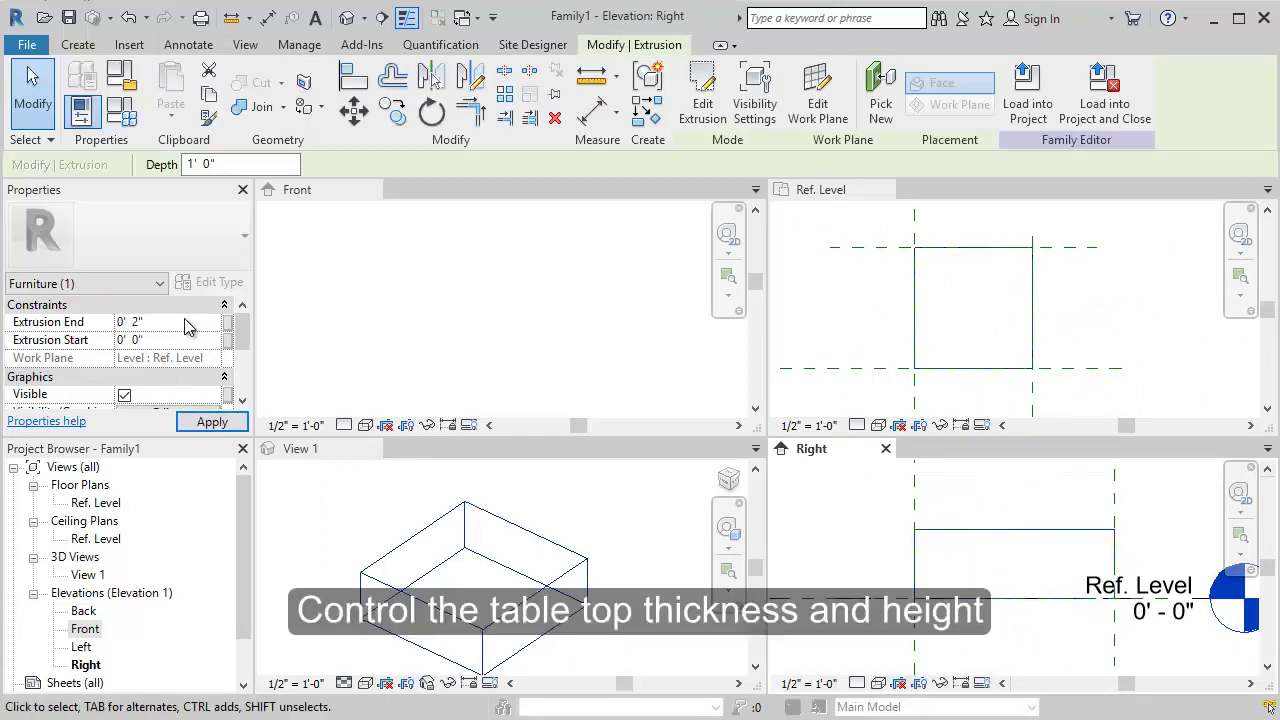
pyautogui.click(991, 610)
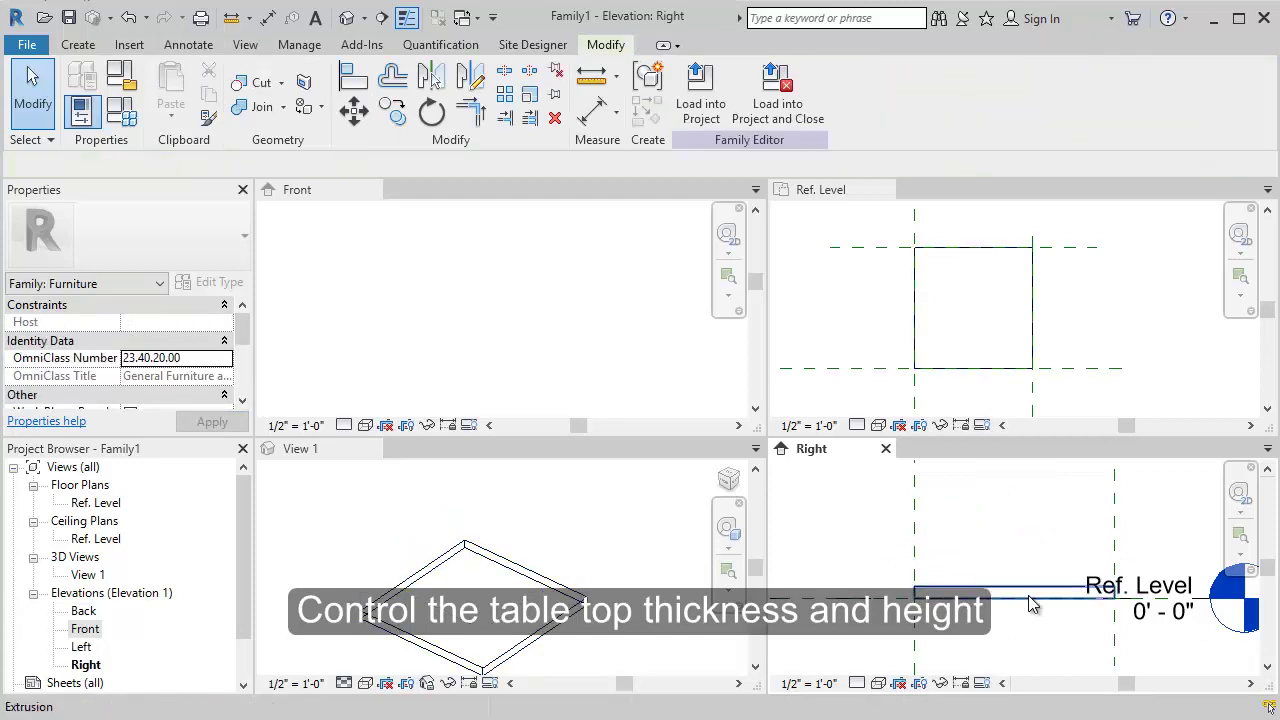
# - Draw a horizontal reference plane about 2'-4" above Ref. Level in the Right elevation, crossing both vertical planes
pyautogui.click(1030, 593)
pyautogui.click(931, 526)
pyautogui.scroll(-2, 951, 614)
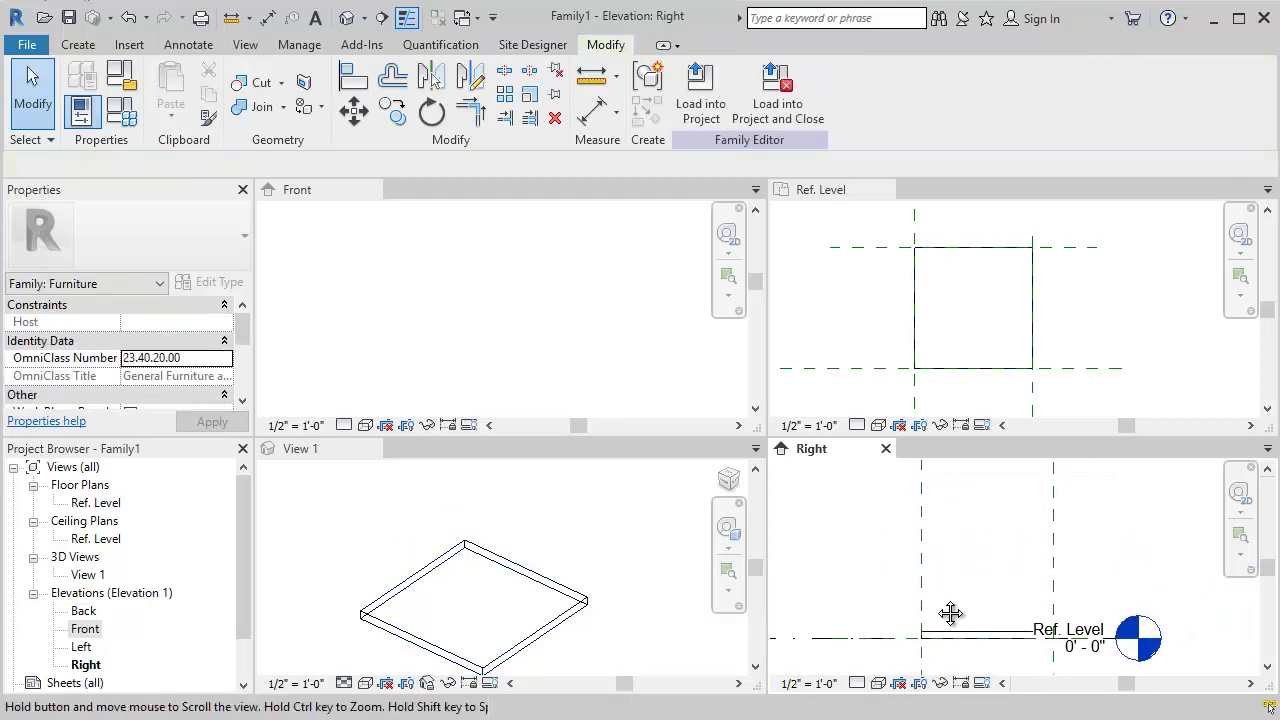
pyautogui.click(77, 45)
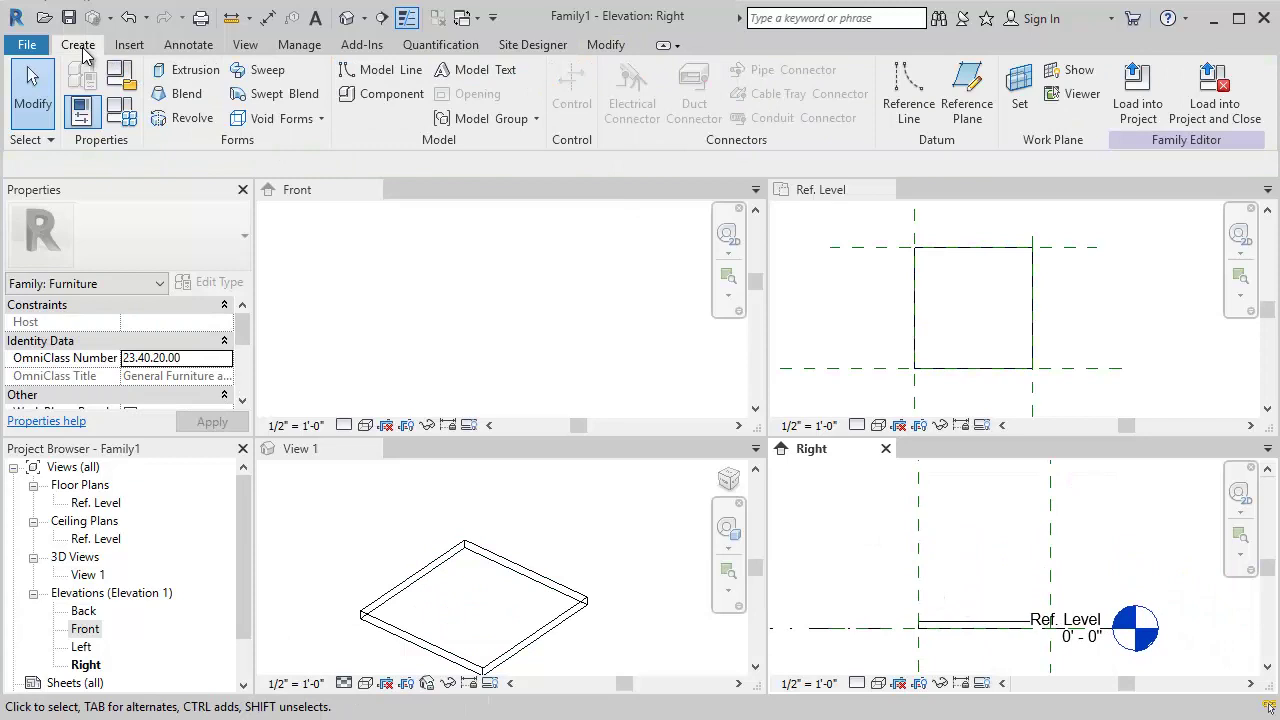
pyautogui.click(966, 102)
pyautogui.click(857, 522)
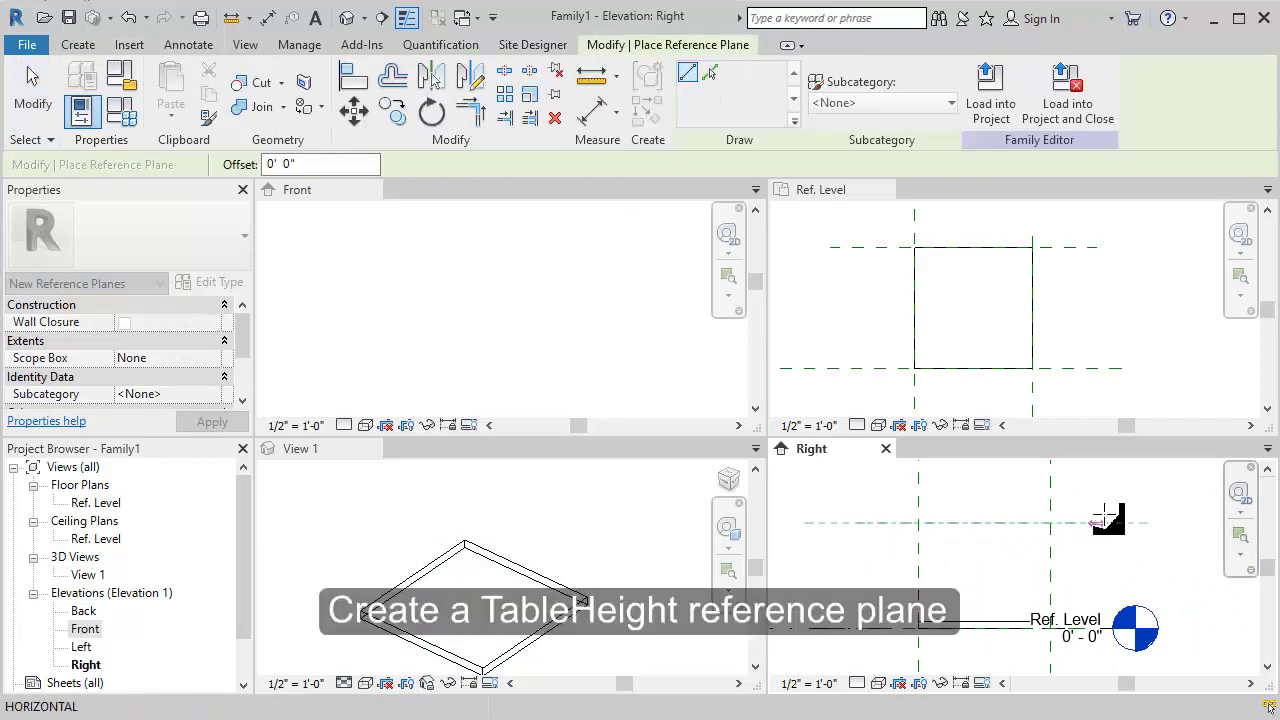
pyautogui.click(1117, 522)
# - Name the new horizontal reference plane TableHeight and end the reference plane command
pyautogui.click(1082, 534)
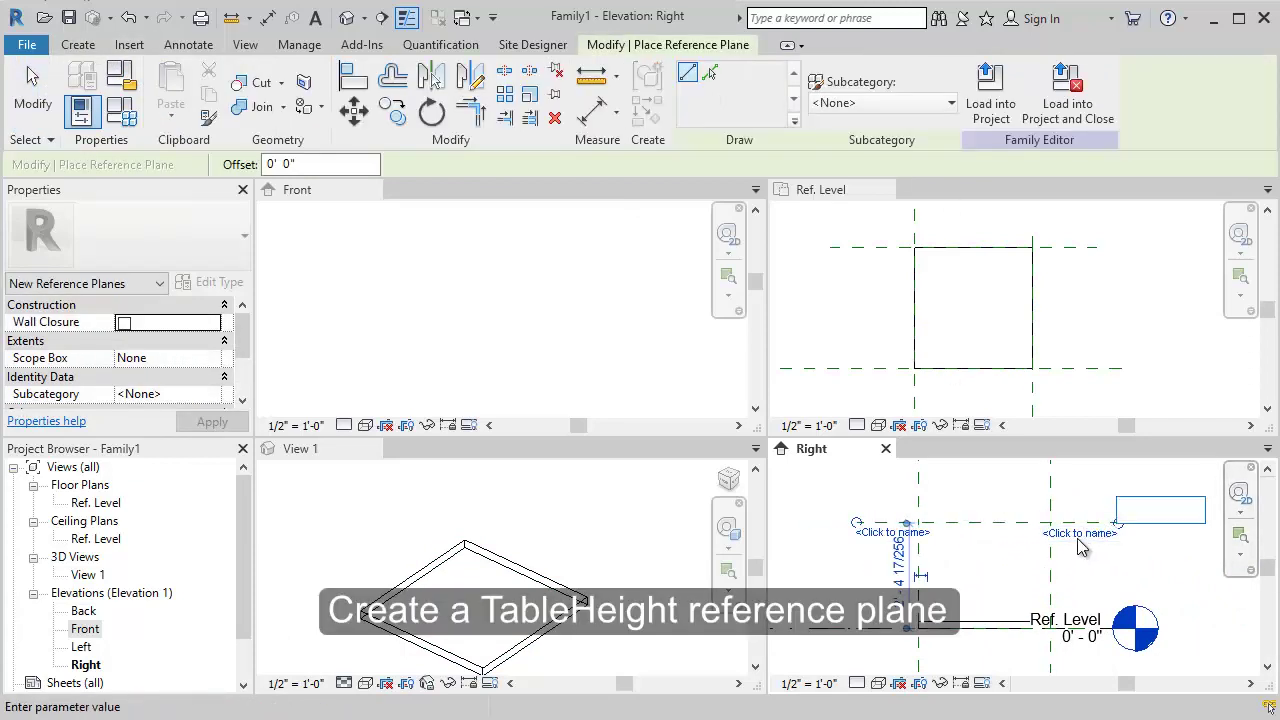
pyautogui.write('TableHe')
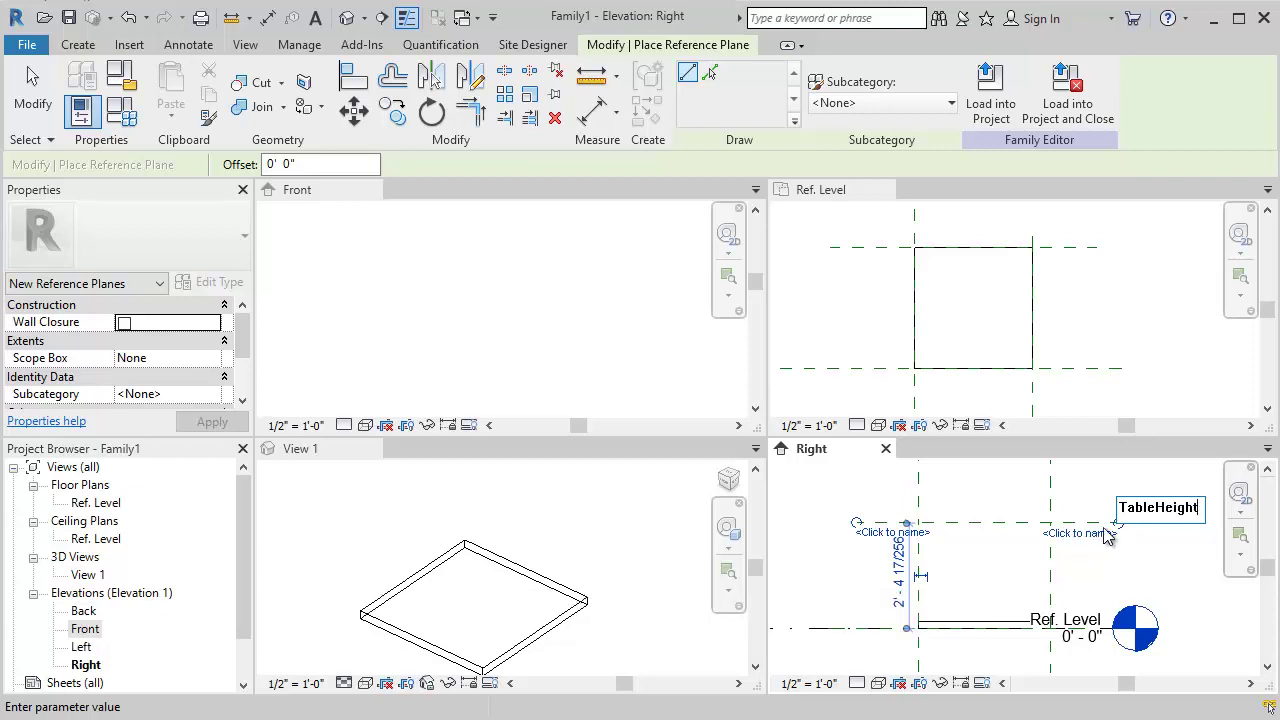
pyautogui.write('ight')
pyautogui.press('Return')
pyautogui.press('Escape')
# - Stretch the extrusion's top up to TableHeight and lock it there, then raise its bottom to about 4" below that plane
pyautogui.click(995, 624)
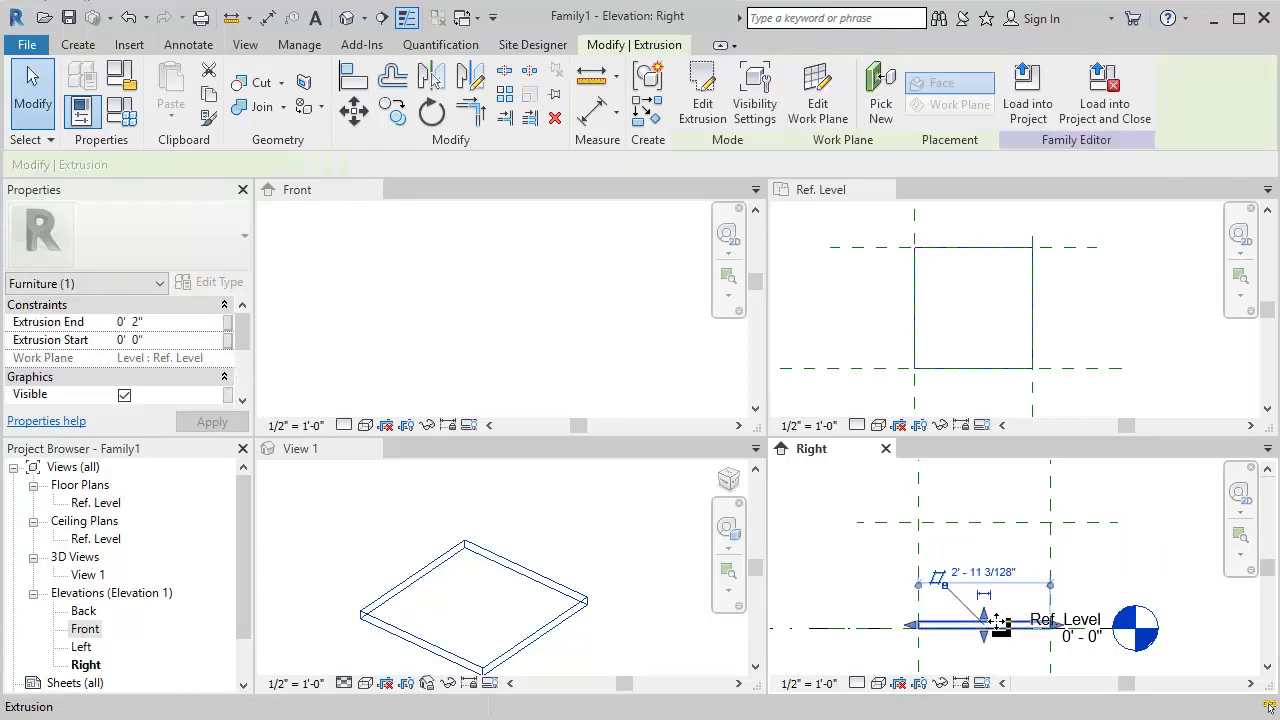
pyautogui.moveTo(997, 622); pyautogui.dragTo(1008, 527)
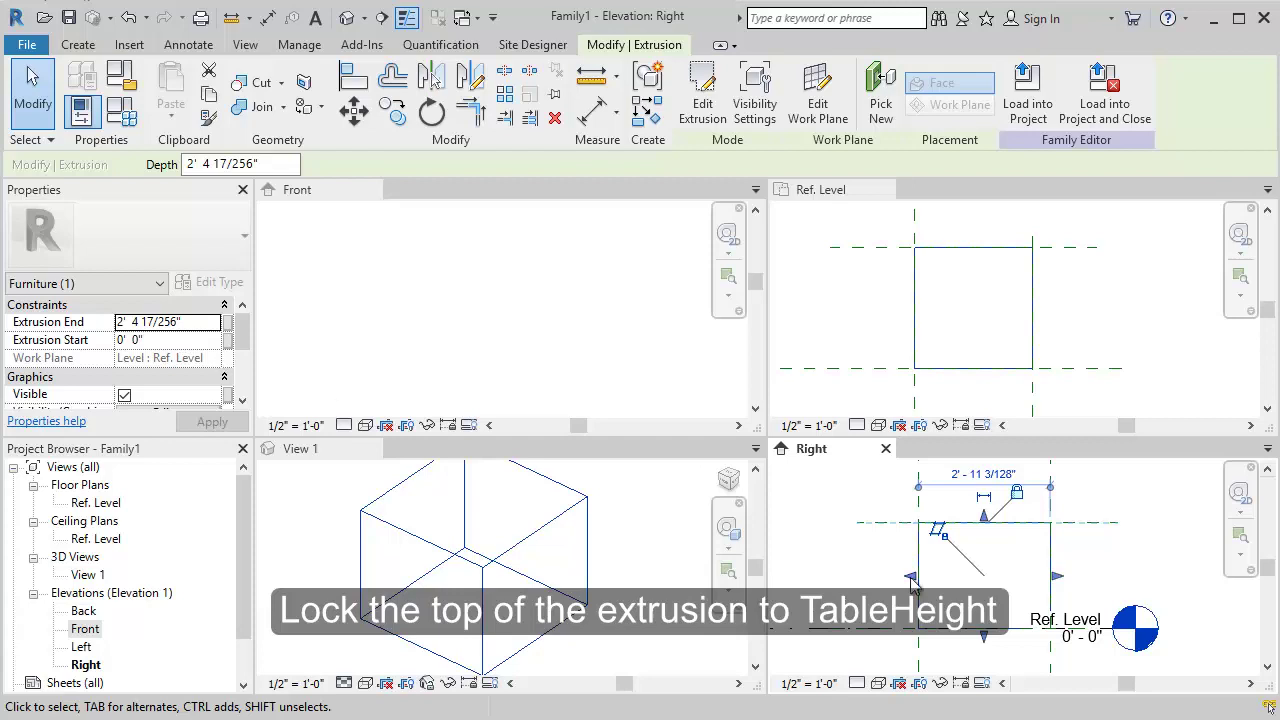
pyautogui.moveTo(984, 636); pyautogui.dragTo(984, 537)
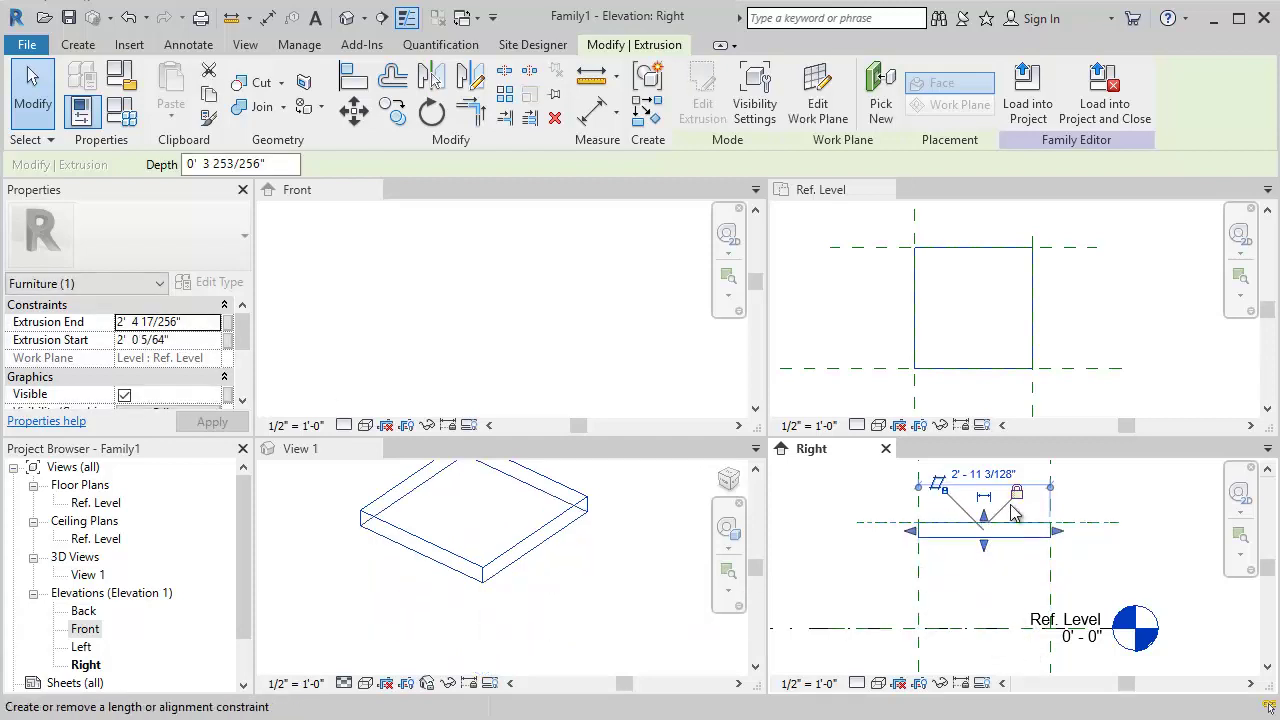
# - Set the distance from Ref. Level to the TableHeight reference plane to 2'-0"
pyautogui.click(875, 523)
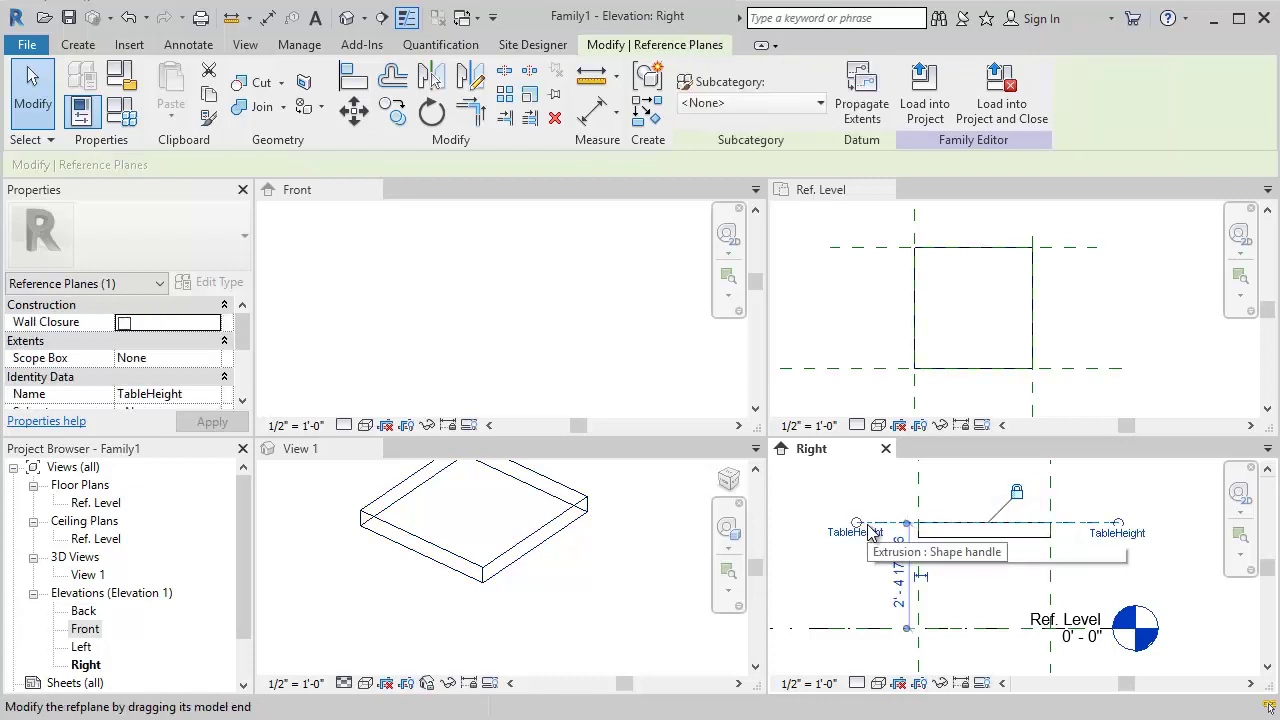
pyautogui.click(898, 568)
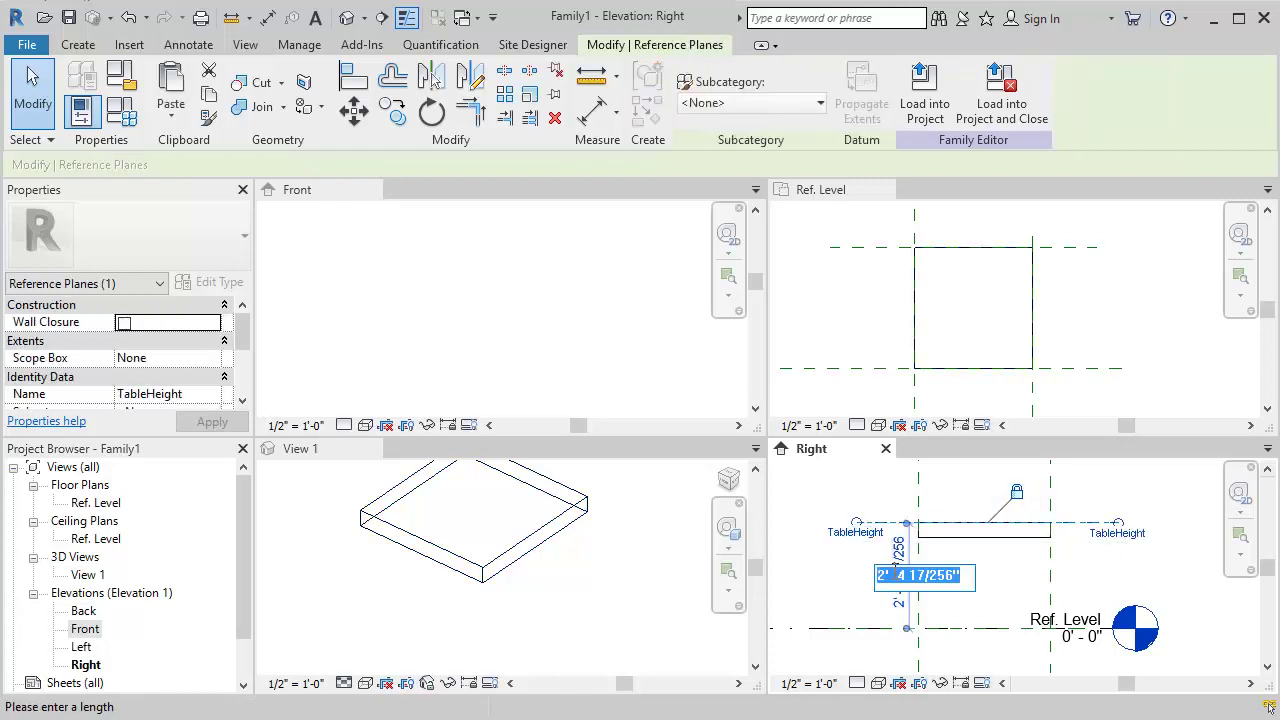
pyautogui.write('2')
pyautogui.press('Return')
pyautogui.click(988, 562)
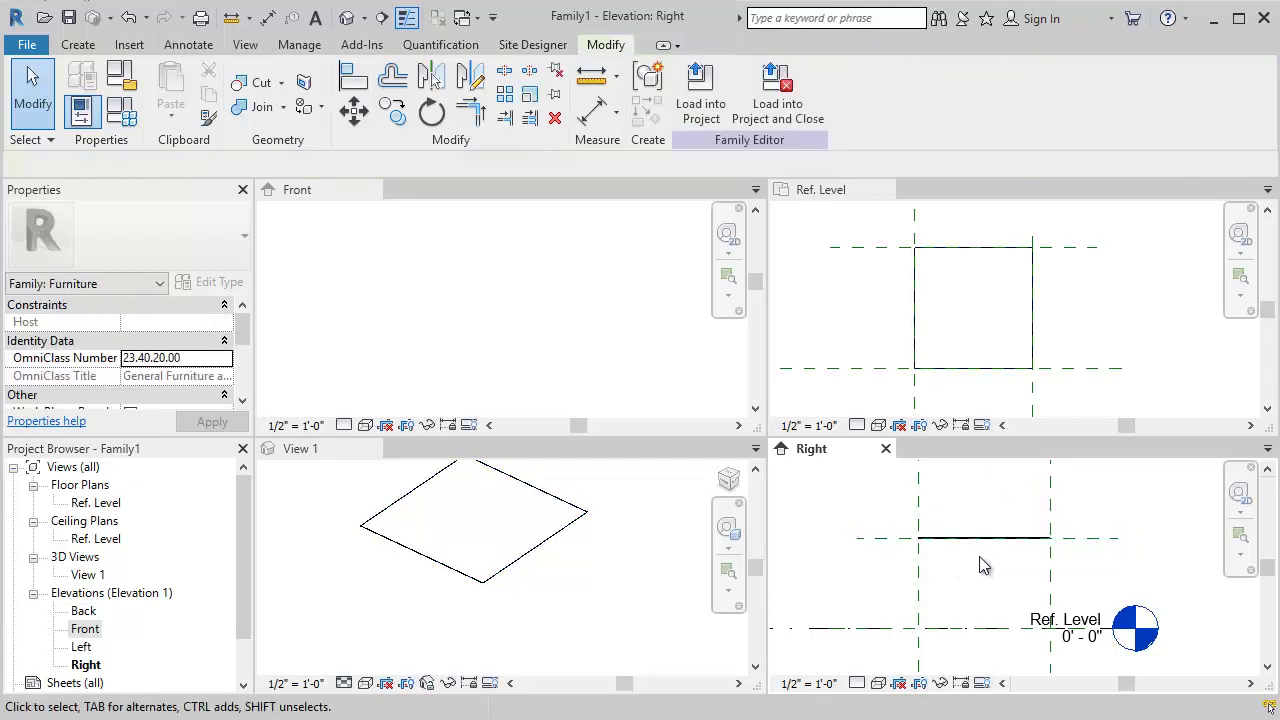
# - Select the table top extrusion in the Right elevation and stretch its bottom to about 1 3/4" below the TableHeight plane
pyautogui.scroll(2, 985, 565)
pyautogui.scroll(2, 985, 560)
pyautogui.click(998, 512)
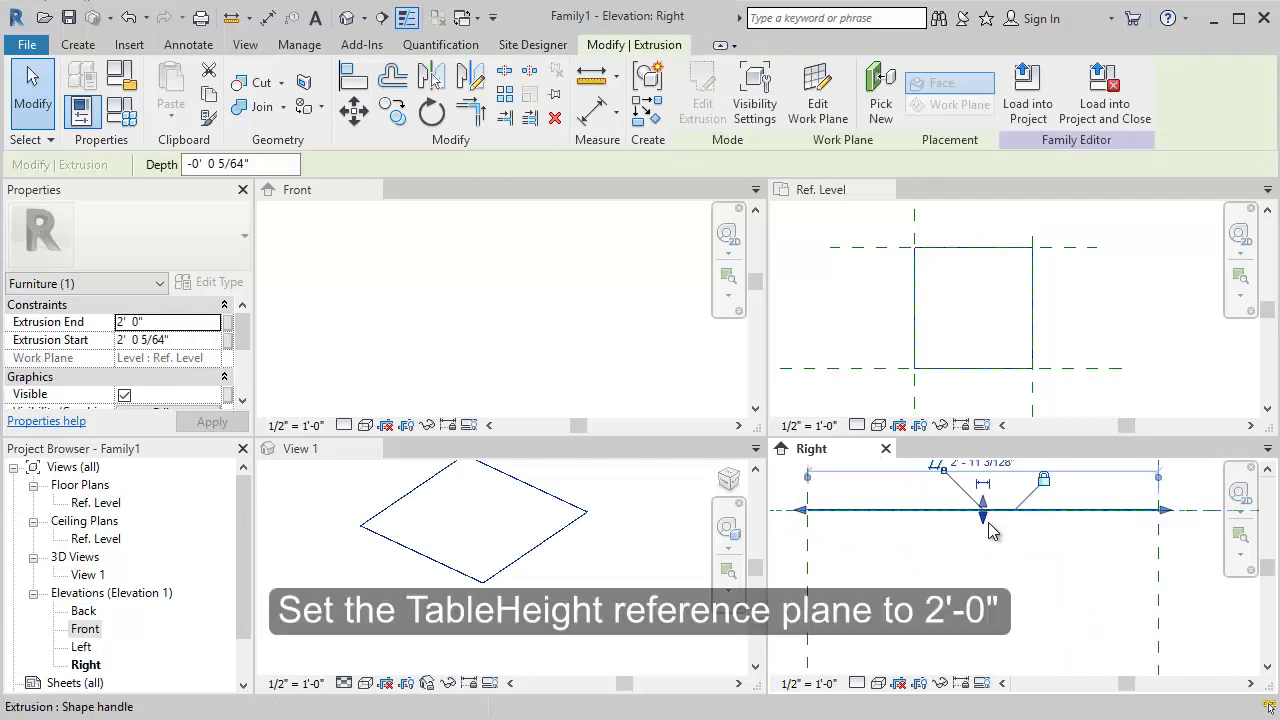
pyautogui.click(985, 528)
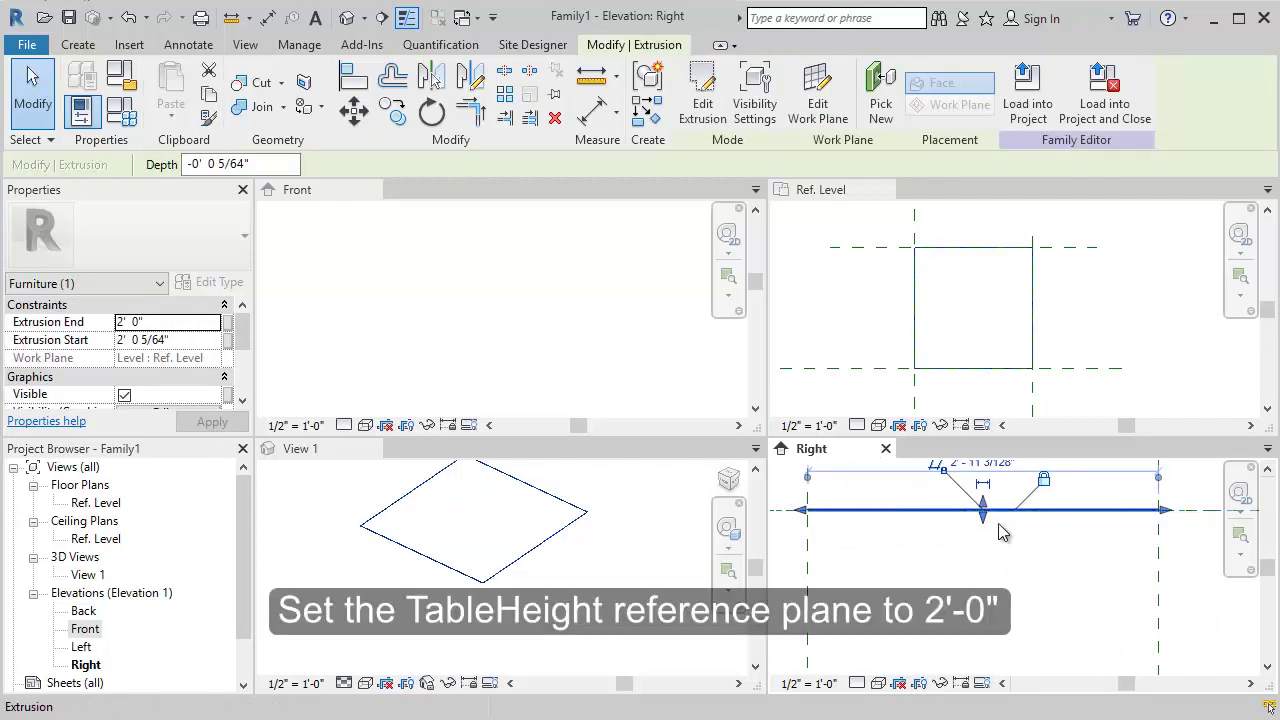
pyautogui.scroll(2, 990, 522)
pyautogui.scroll(2, 988, 515)
pyautogui.scroll(2, 974, 503)
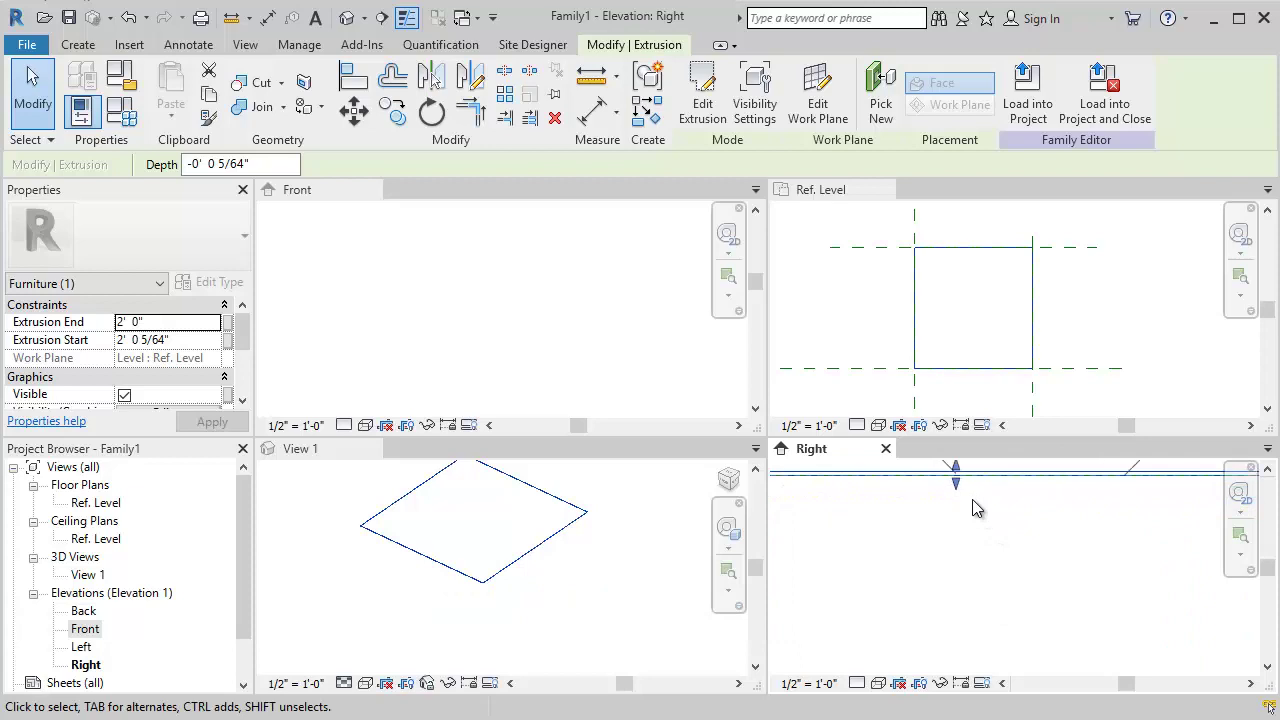
pyautogui.moveTo(958, 476); pyautogui.dragTo(1006, 566)
pyautogui.scroll(-3, 1030, 590)
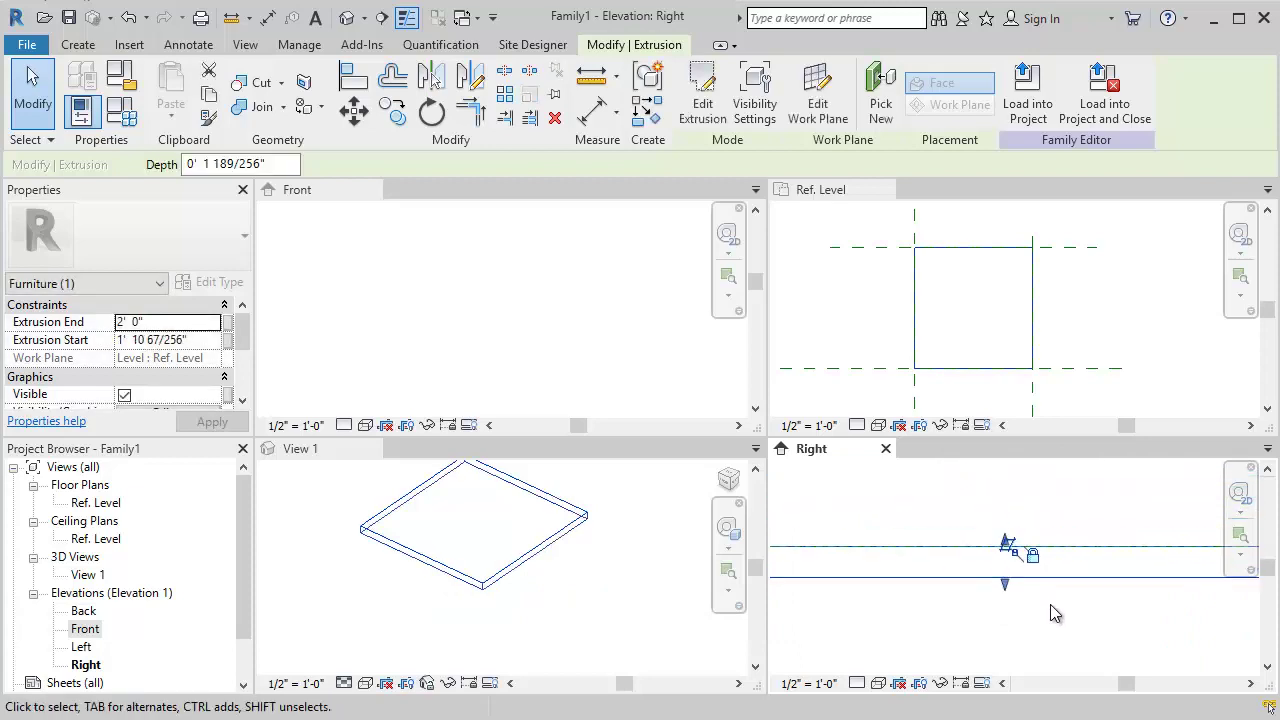
pyautogui.moveTo(1085, 603); pyautogui.dragTo(1019, 503, button='middle')
# - Set the table top's Extrusion Start to 1' 10" and deselect the extrusion
pyautogui.click(201, 340)
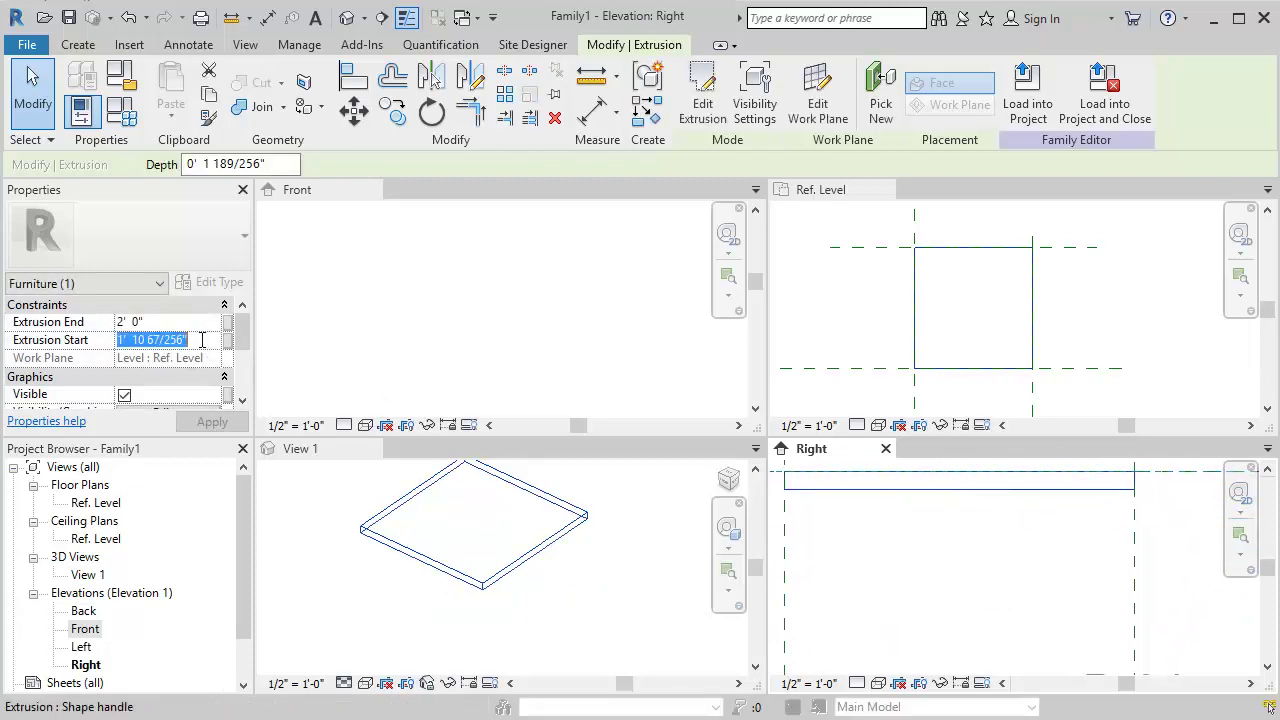
pyautogui.write("1' 10")
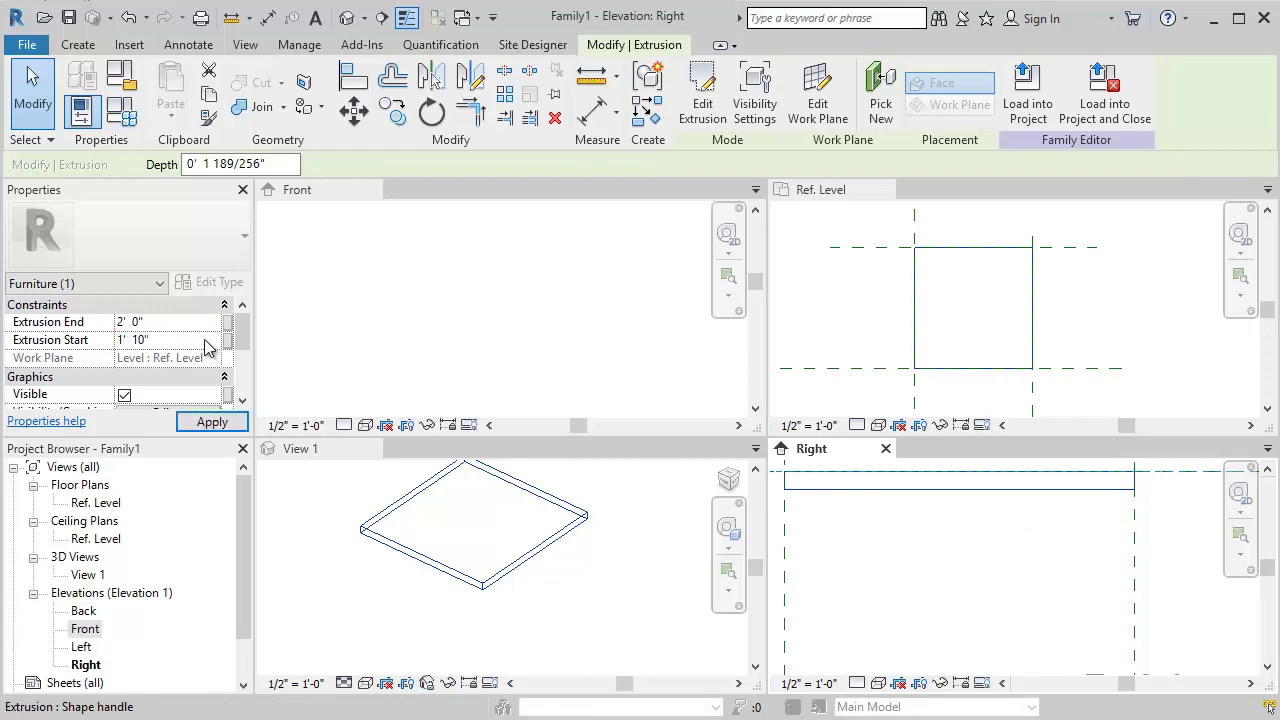
pyautogui.click(1000, 528)
# - Draw a horizontal reference plane along the underside of the table top in the Right elevation, extending past both vertical planes
pyautogui.scroll(-2, 978, 558)
pyautogui.moveTo(978, 558); pyautogui.dragTo(1066, 556, button='middle')
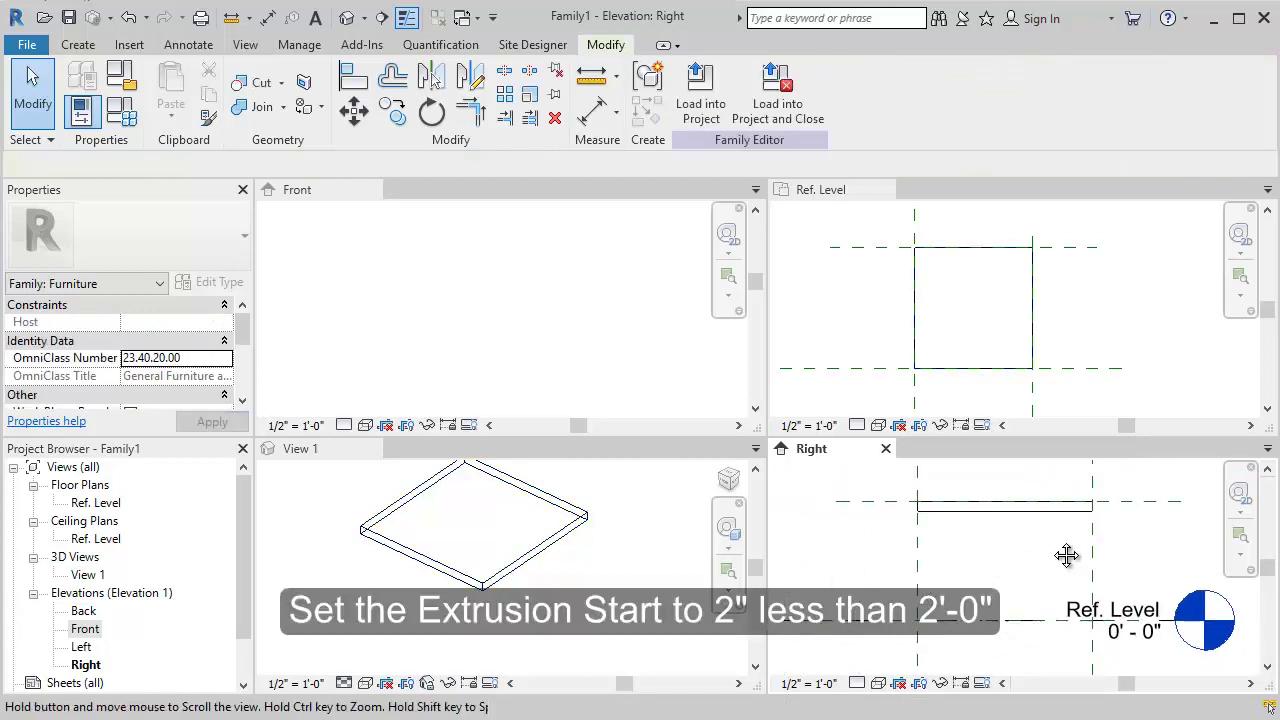
pyautogui.scroll(2, 1016, 544)
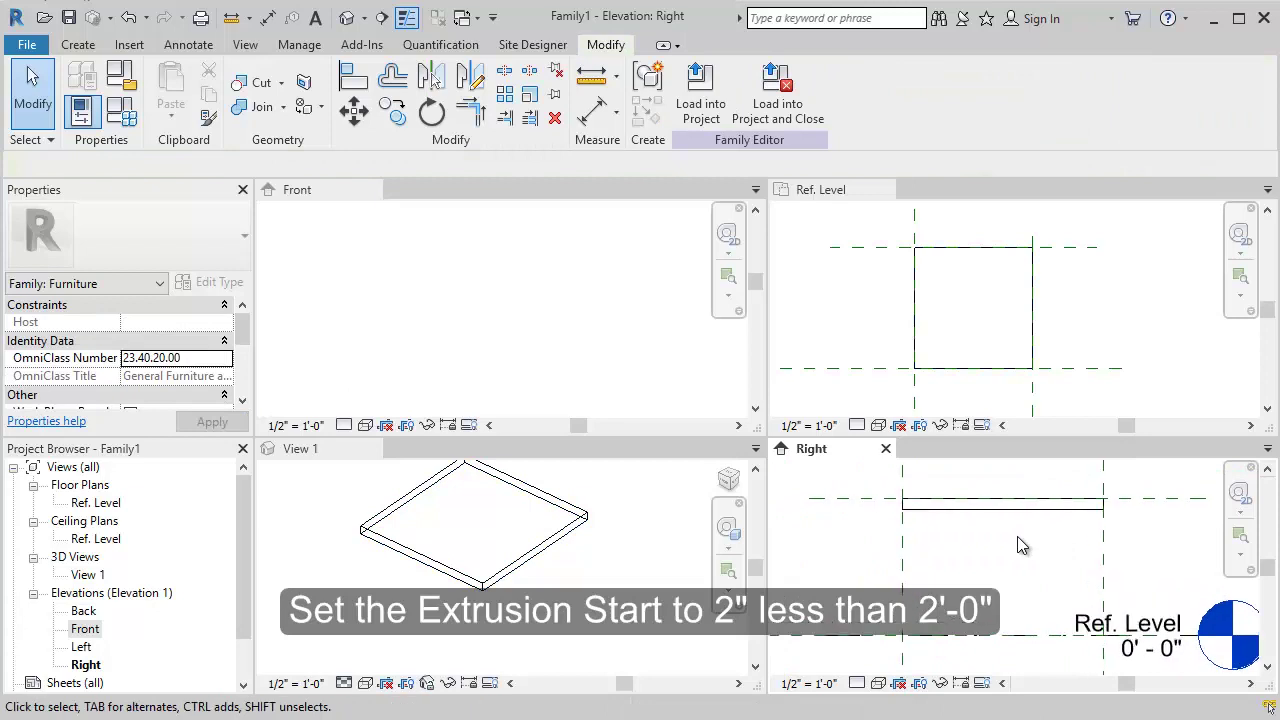
pyautogui.click(85, 45)
pyautogui.click(966, 100)
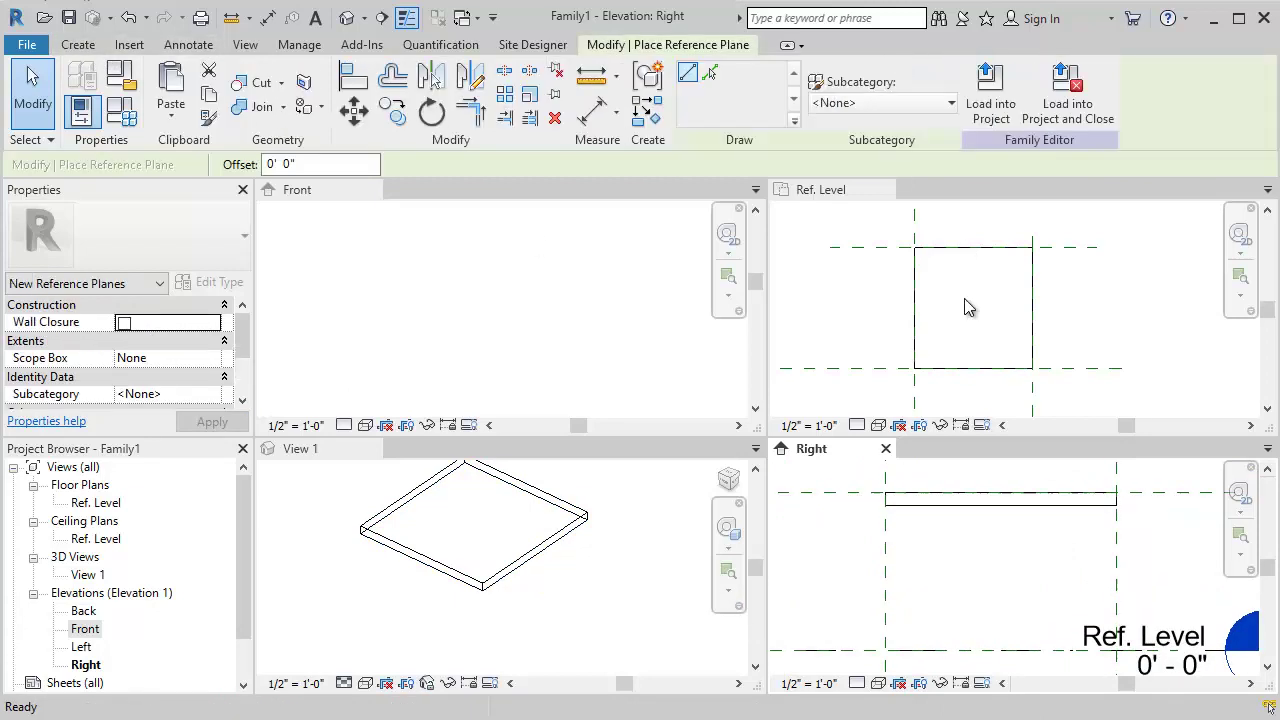
pyautogui.click(779, 506)
pyautogui.click(1179, 507)
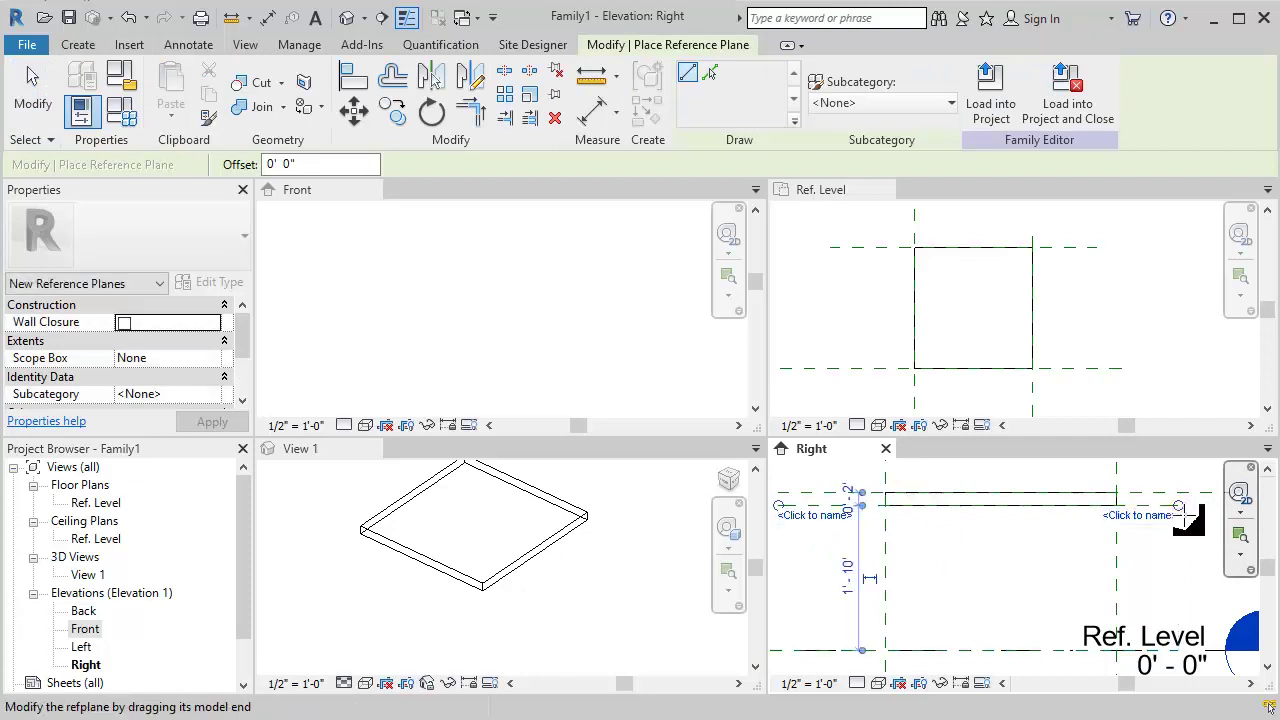
pyautogui.moveTo(1185, 512); pyautogui.dragTo(1003, 535, button='middle')
pyautogui.press('Escape')
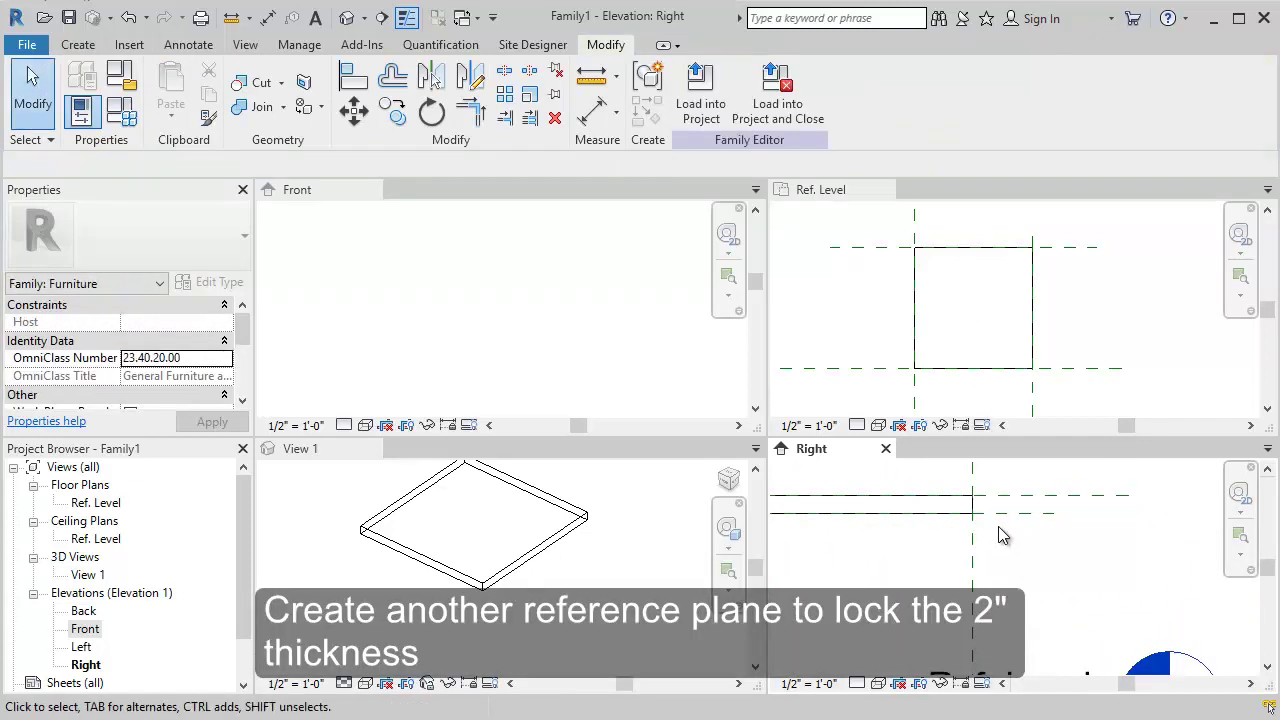
# - Add an aligned dimension between the TableHeight plane and the new plane under the table top, and lock it
pyautogui.click(990, 514)
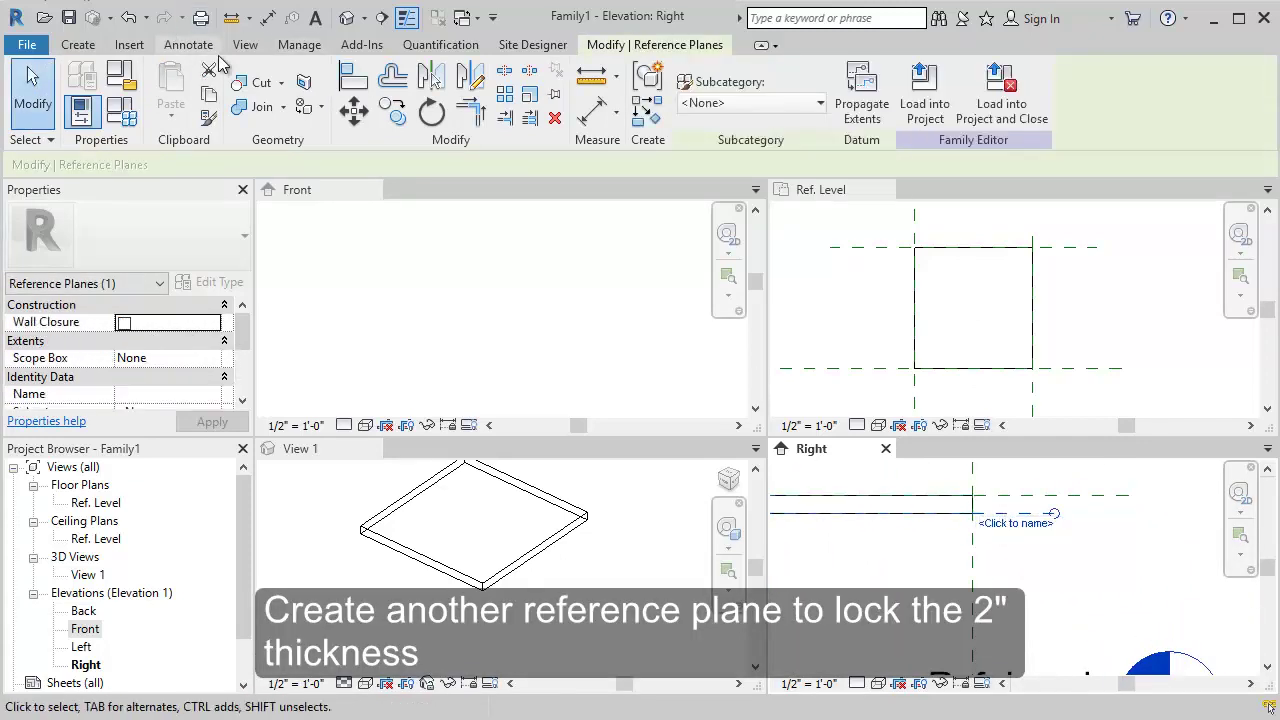
pyautogui.click(188, 44)
pyautogui.click(86, 85)
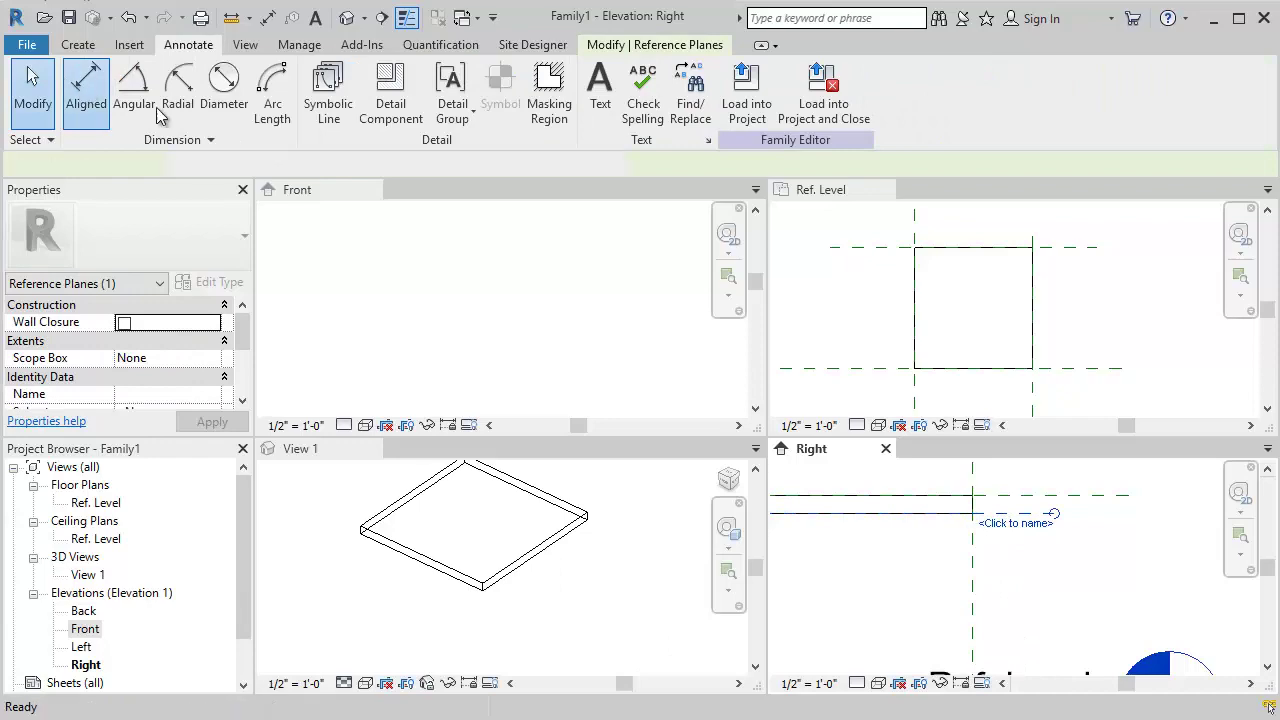
pyautogui.click(1037, 515)
pyautogui.click(1150, 552)
pyautogui.scroll(-1, 1150, 552)
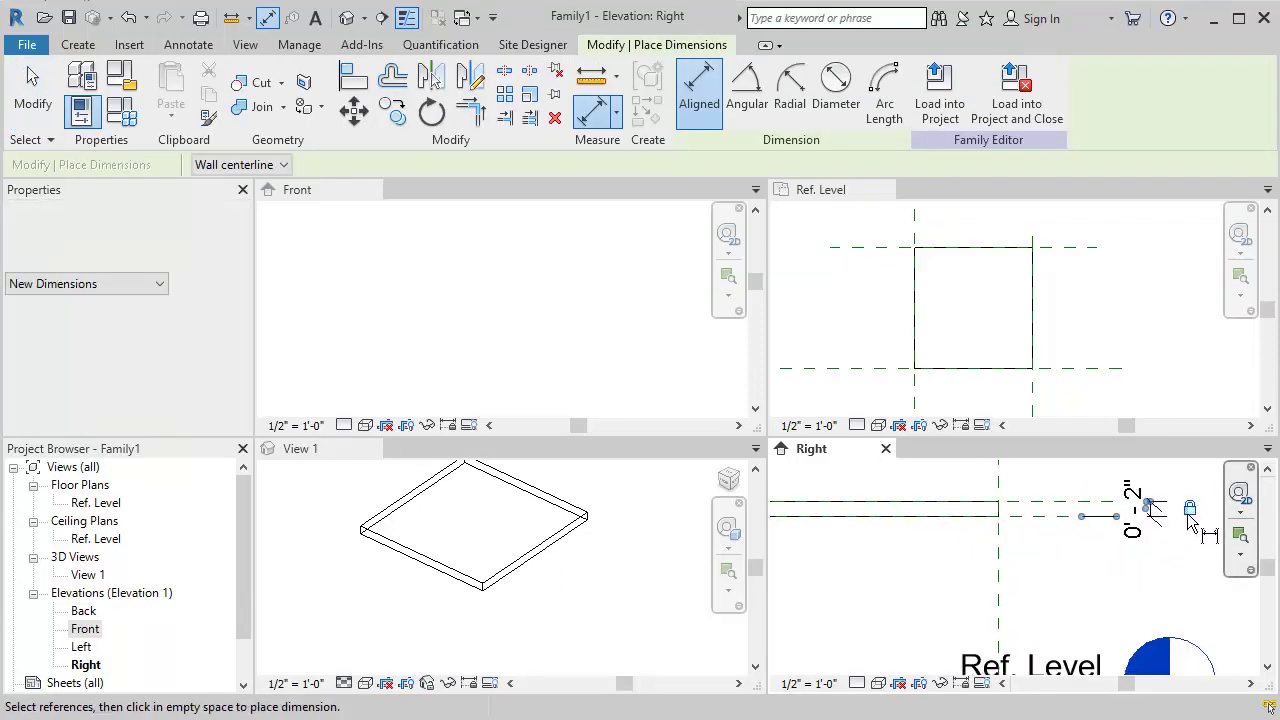
pyautogui.press('Escape')
pyautogui.press('Escape')
# - Align the bottom of the table top extrusion with the reference plane beneath it and lock it there
pyautogui.click(953, 517)
pyautogui.moveTo(897, 539); pyautogui.dragTo(1047, 547, button='middle')
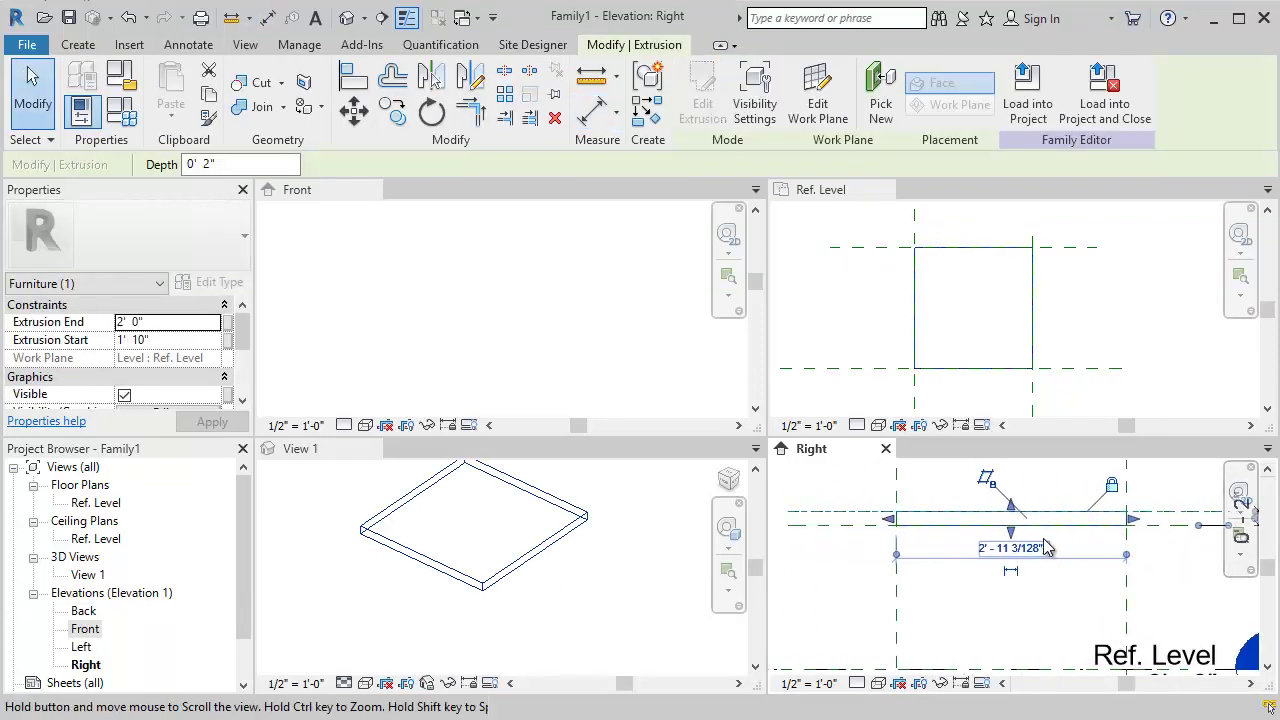
pyautogui.moveTo(1010, 532)
pyautogui.mouseDown()
pyautogui.moveTo(1010, 518)
pyautogui.moveTo(1015, 535)
pyautogui.mouseUp()
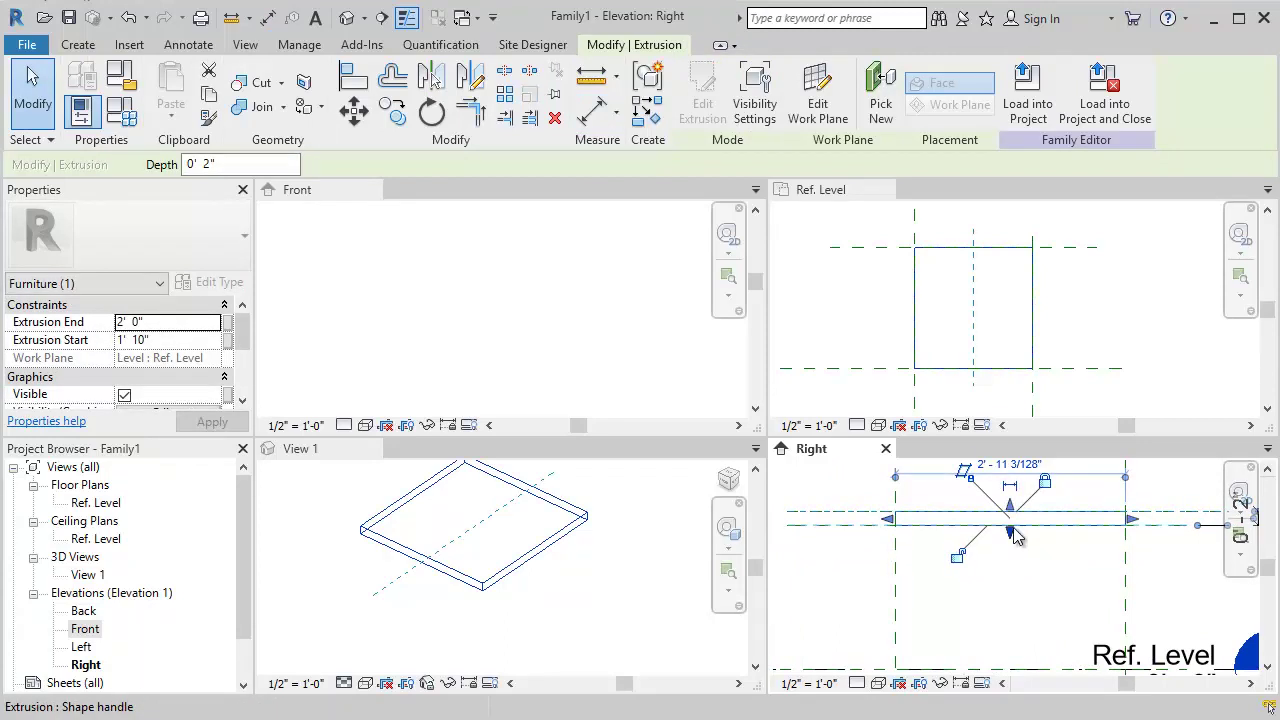
pyautogui.click(1047, 568)
pyautogui.scroll(-2, 1000, 545)
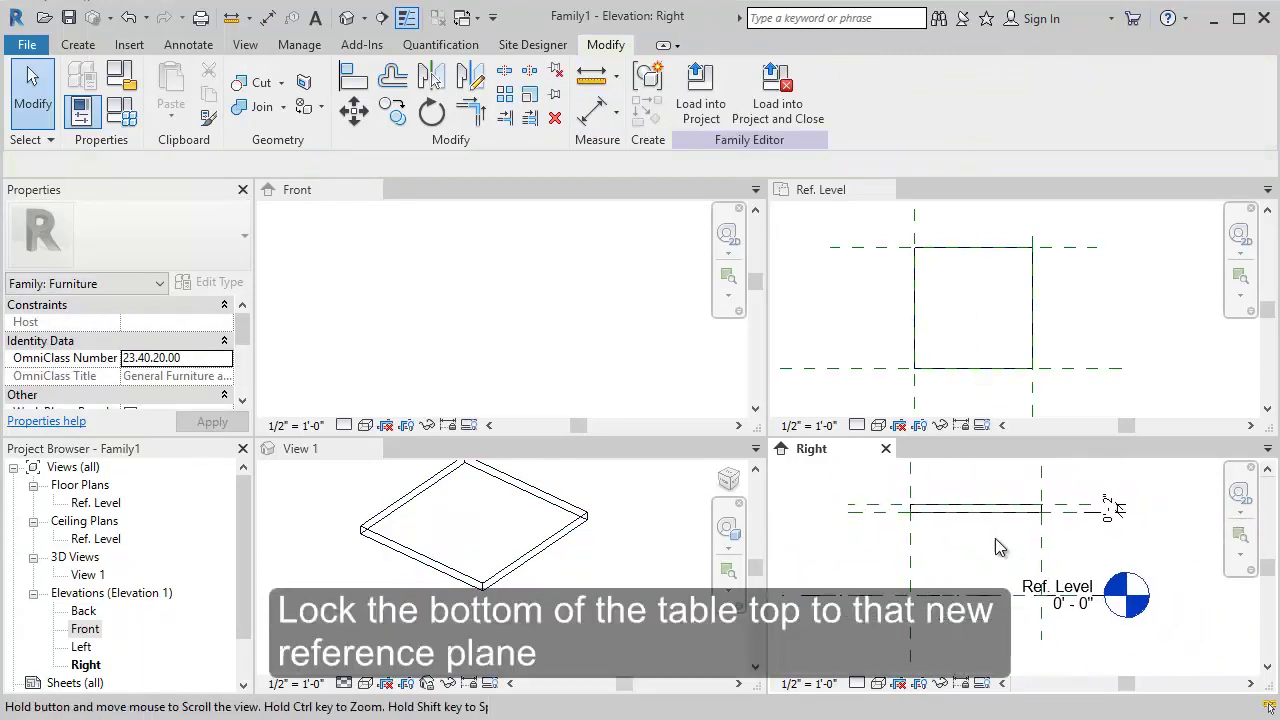
# - Place an aligned dimension from Ref. Level to the TableHeight reference plane beside the table top in the Right elevation
pyautogui.click(188, 44)
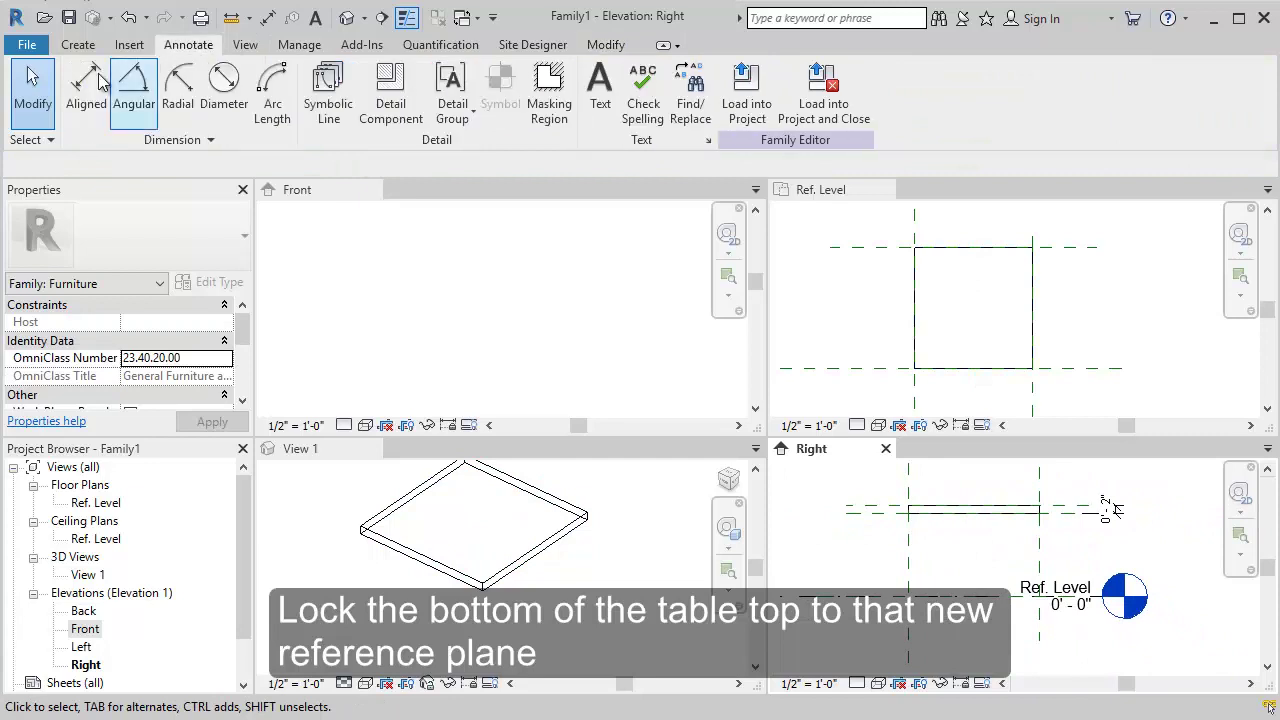
pyautogui.click(95, 82)
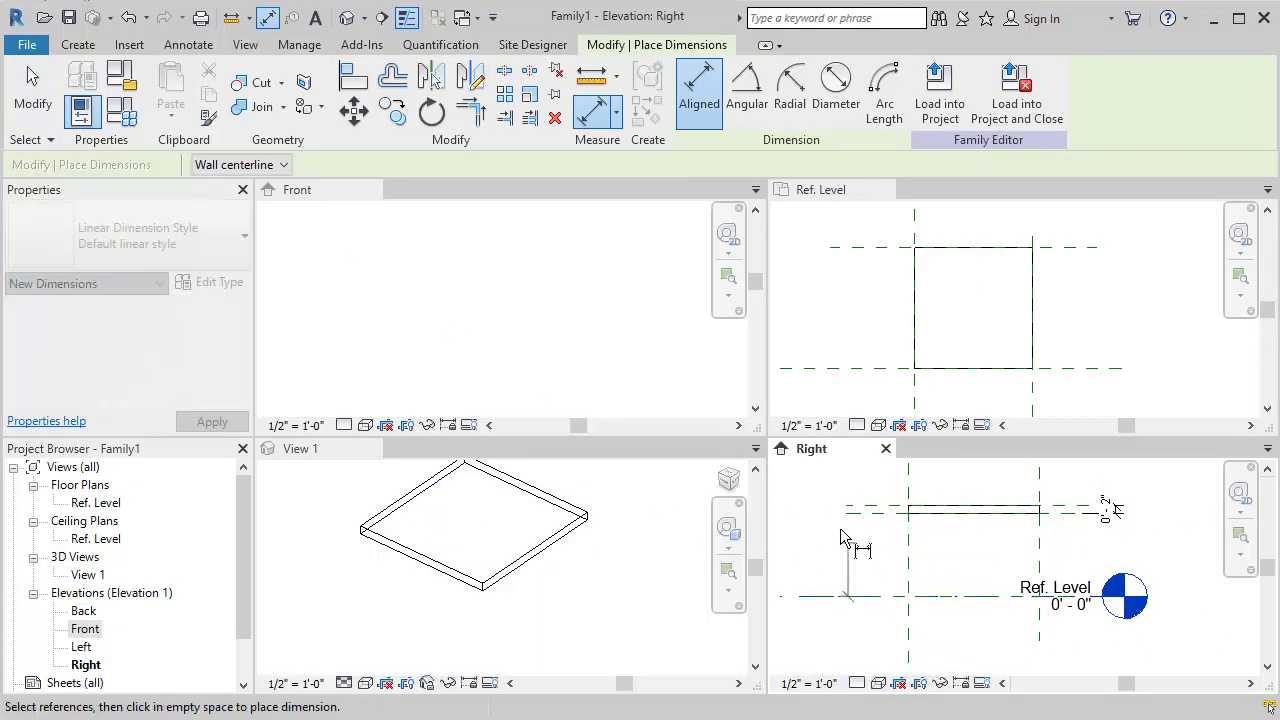
pyautogui.click(855, 503)
pyautogui.click(866, 558)
pyautogui.scroll(2, 868, 562)
pyautogui.press('Escape')
# - Label the overall height dimension with a new family type parameter named TableHegiht
pyautogui.click(850, 525)
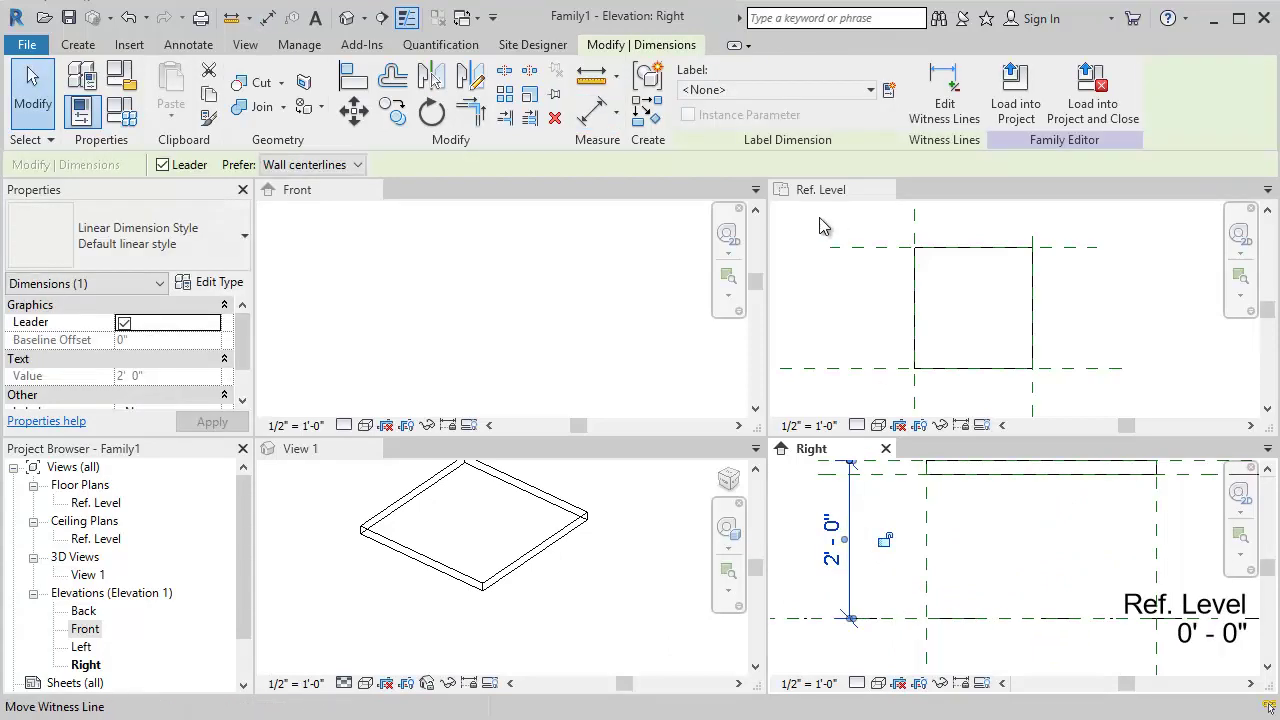
pyautogui.click(887, 90)
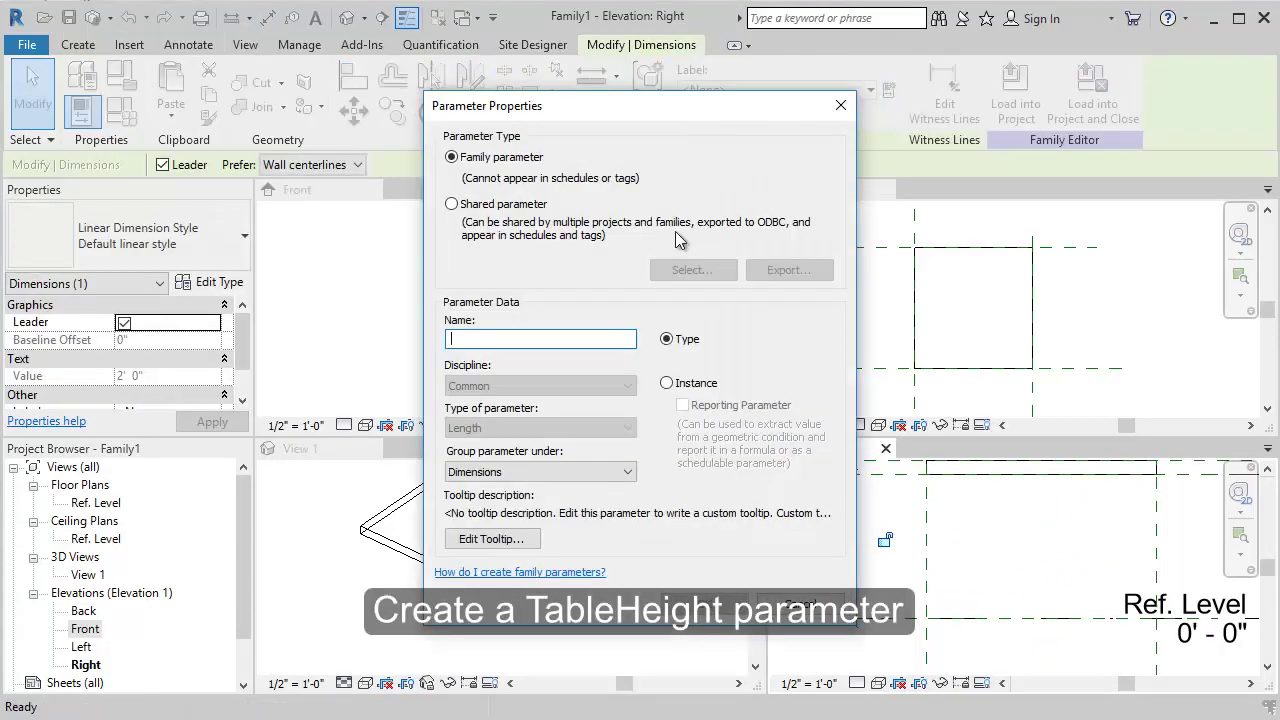
pyautogui.write('TableHeight')
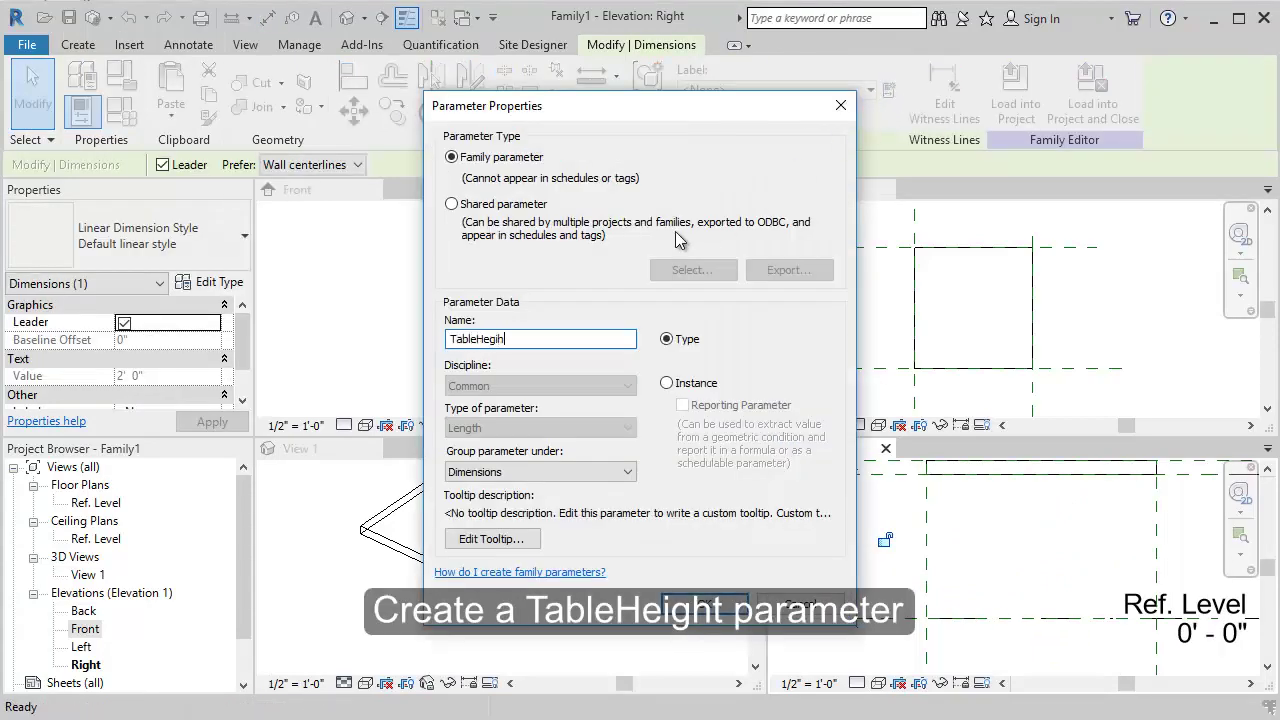
pyautogui.click(705, 604)
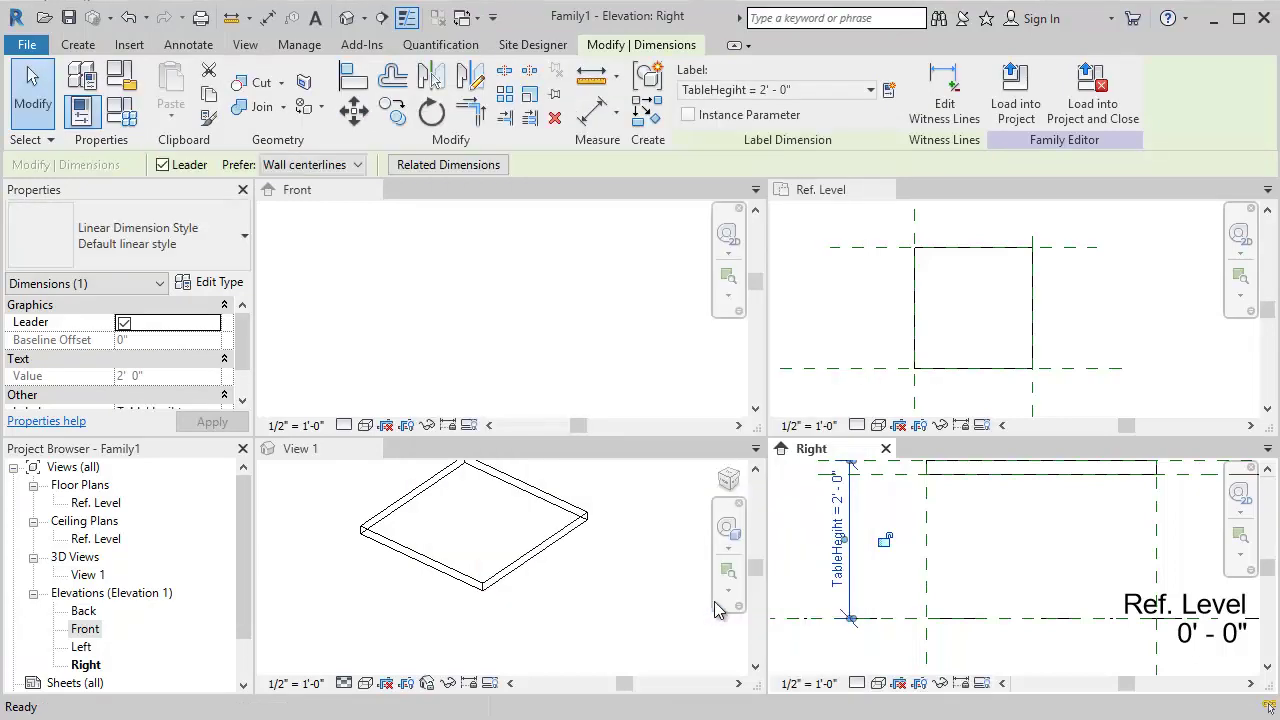
pyautogui.press('Escape')
pyautogui.moveTo(1020, 590); pyautogui.dragTo(890, 609, button='middle')
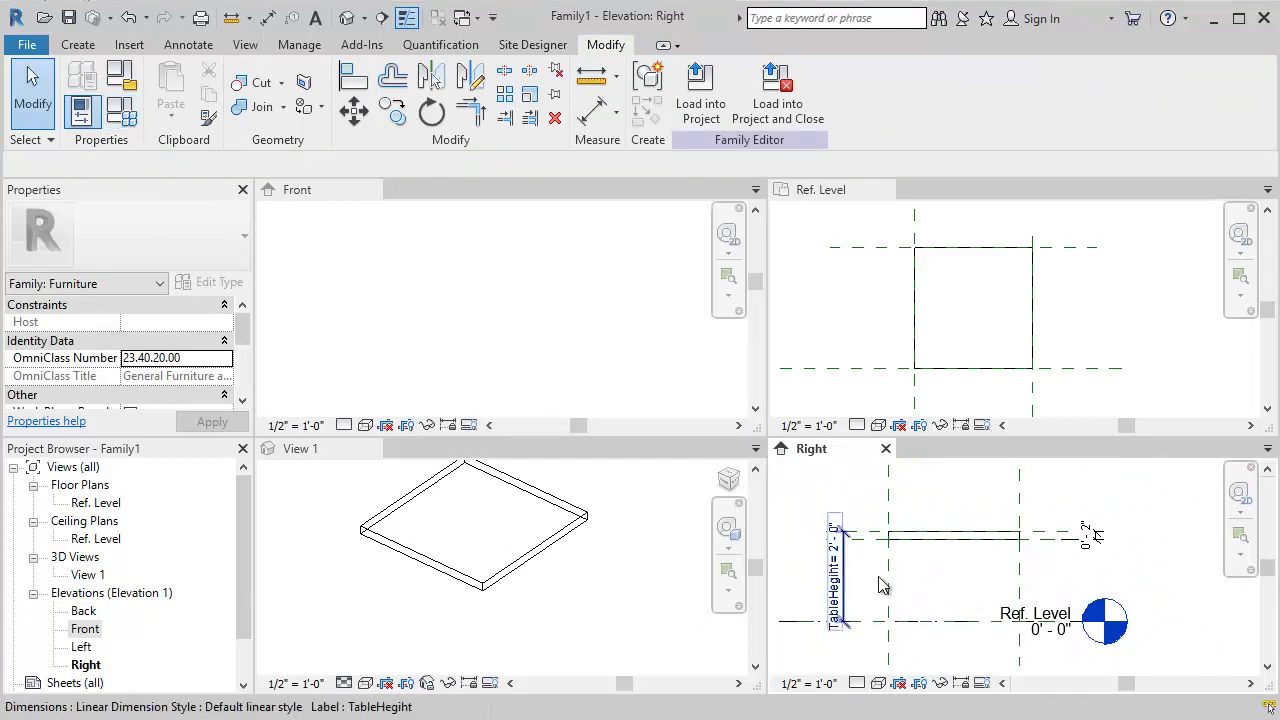
# - In the Ref. Level plan, place an aligned dimension between the two horizontal reference planes bounding the table top
pyautogui.click(878, 299)
pyautogui.moveTo(878, 299); pyautogui.dragTo(936, 330, button='middle')
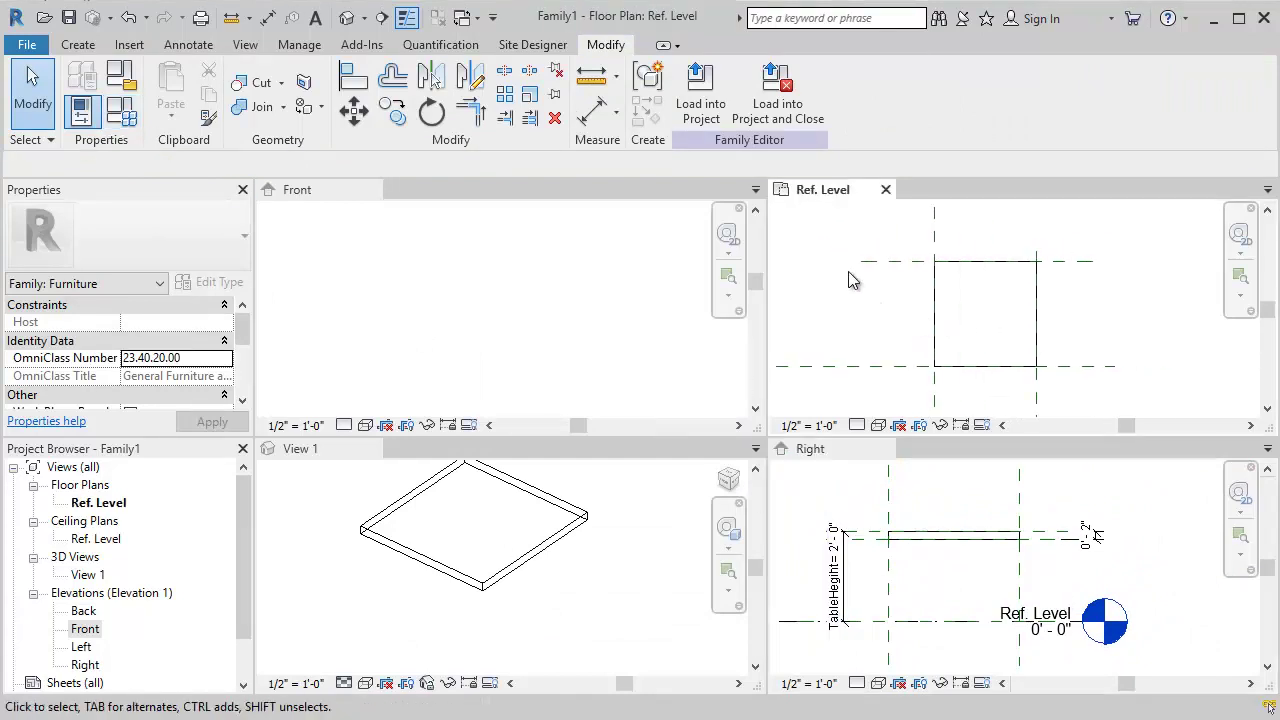
pyautogui.click(188, 44)
pyautogui.click(86, 88)
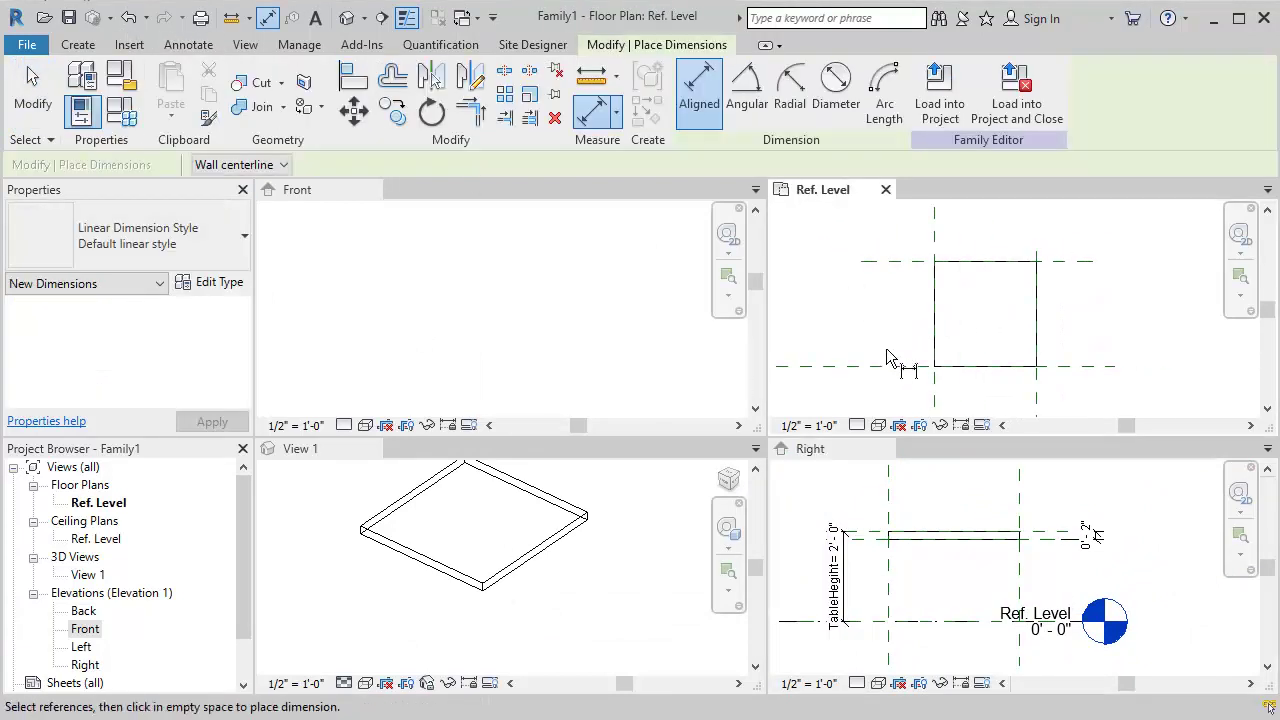
pyautogui.click(885, 261)
pyautogui.click(851, 280)
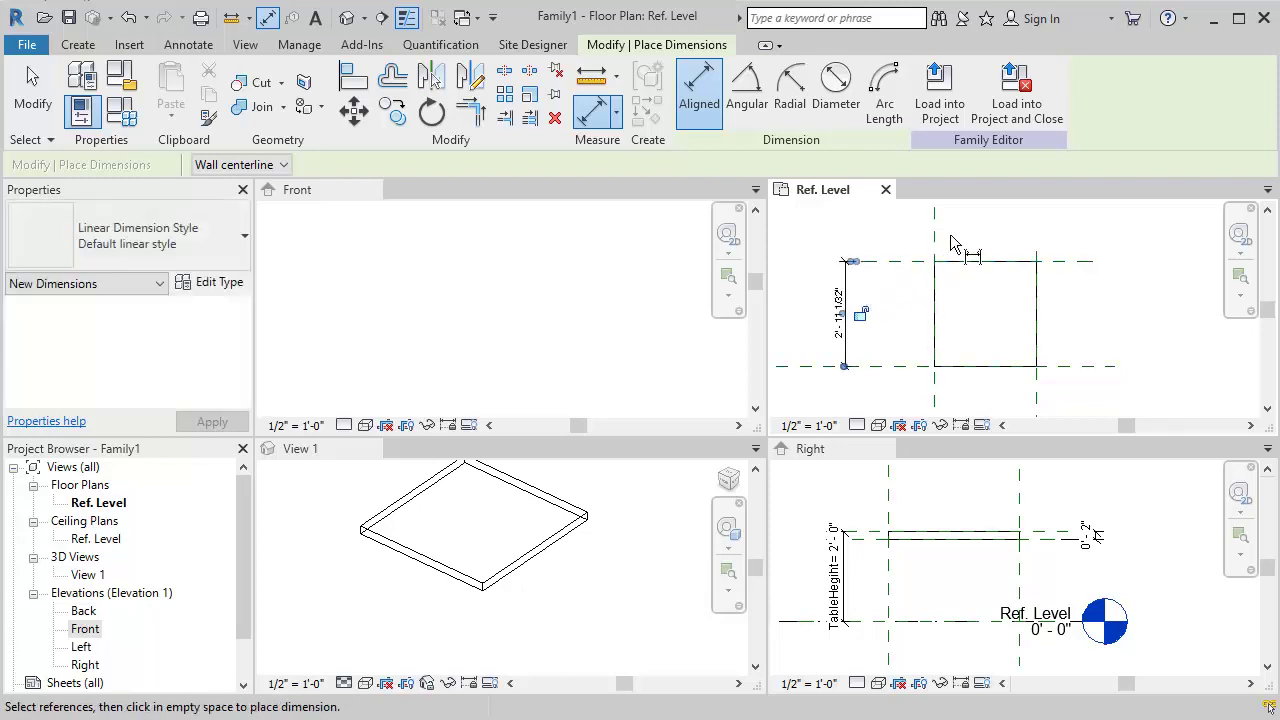
# - Place an aligned dimension between the two vertical reference planes, below the table top in plan, and end the dimension command
pyautogui.click(1037, 385)
pyautogui.click(934, 388)
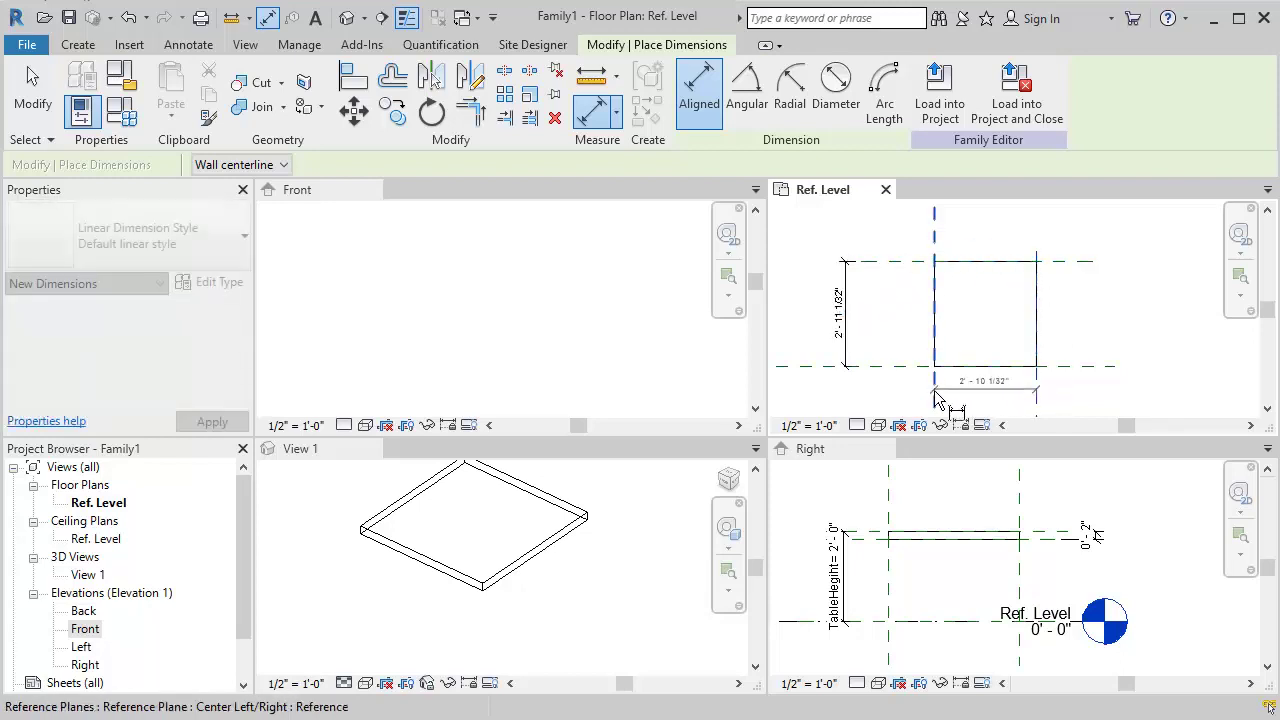
pyautogui.moveTo(1000, 403); pyautogui.dragTo(990, 354, button='middle')
pyautogui.click(990, 388)
pyautogui.press('Escape')
pyautogui.press('Escape')
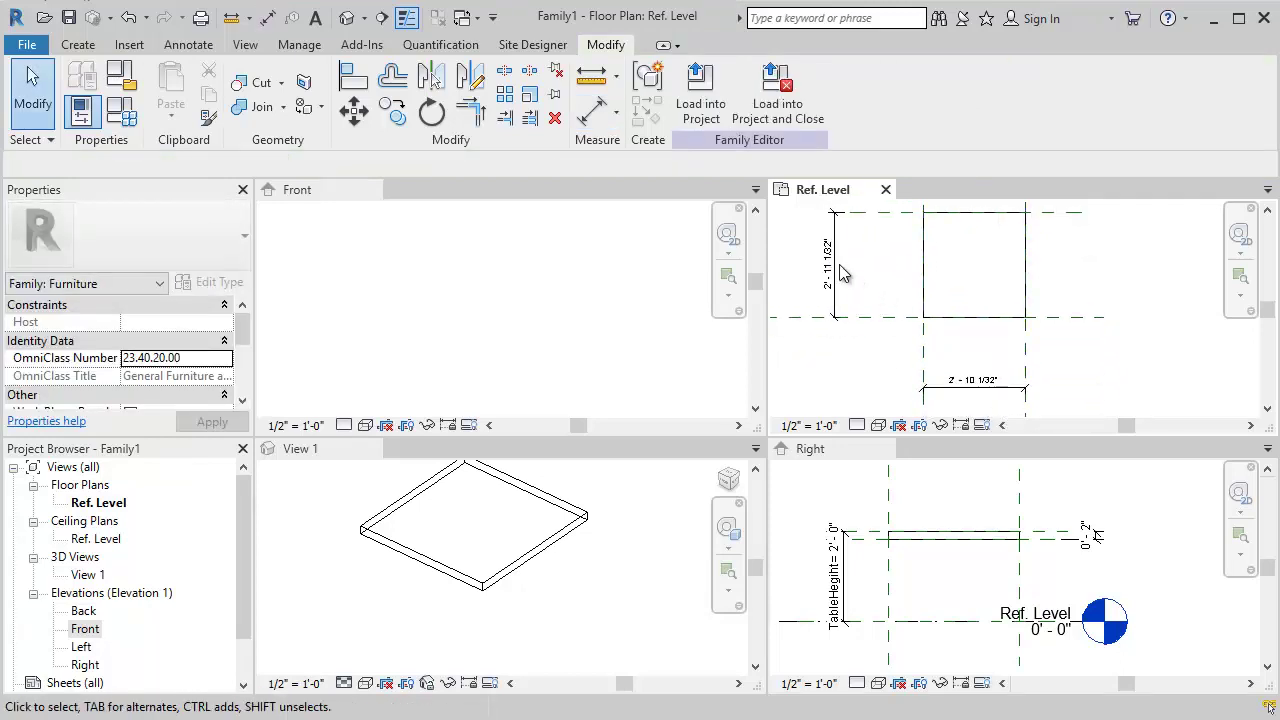
# - Move the TableWidth reference plane by setting its dimension from the opposite horizontal plane to 3'-0"
pyautogui.click(838, 262)
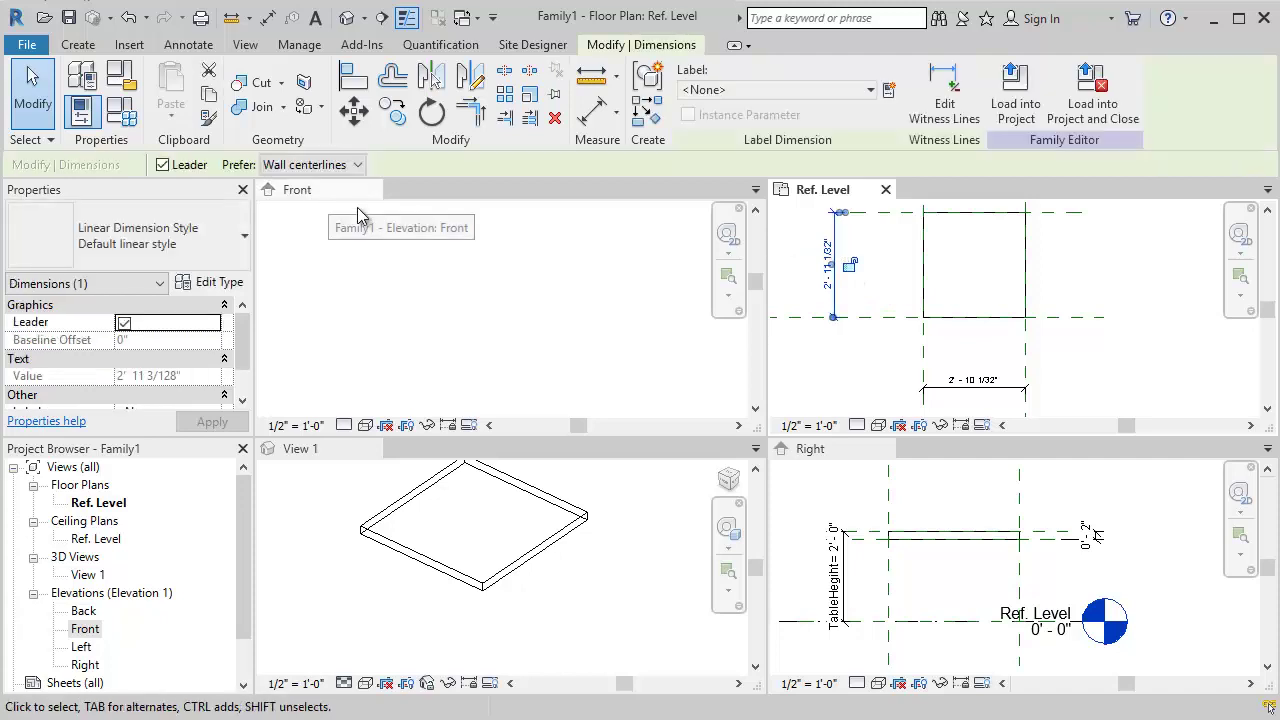
pyautogui.press('Escape')
pyautogui.click(889, 214)
pyautogui.click(820, 266)
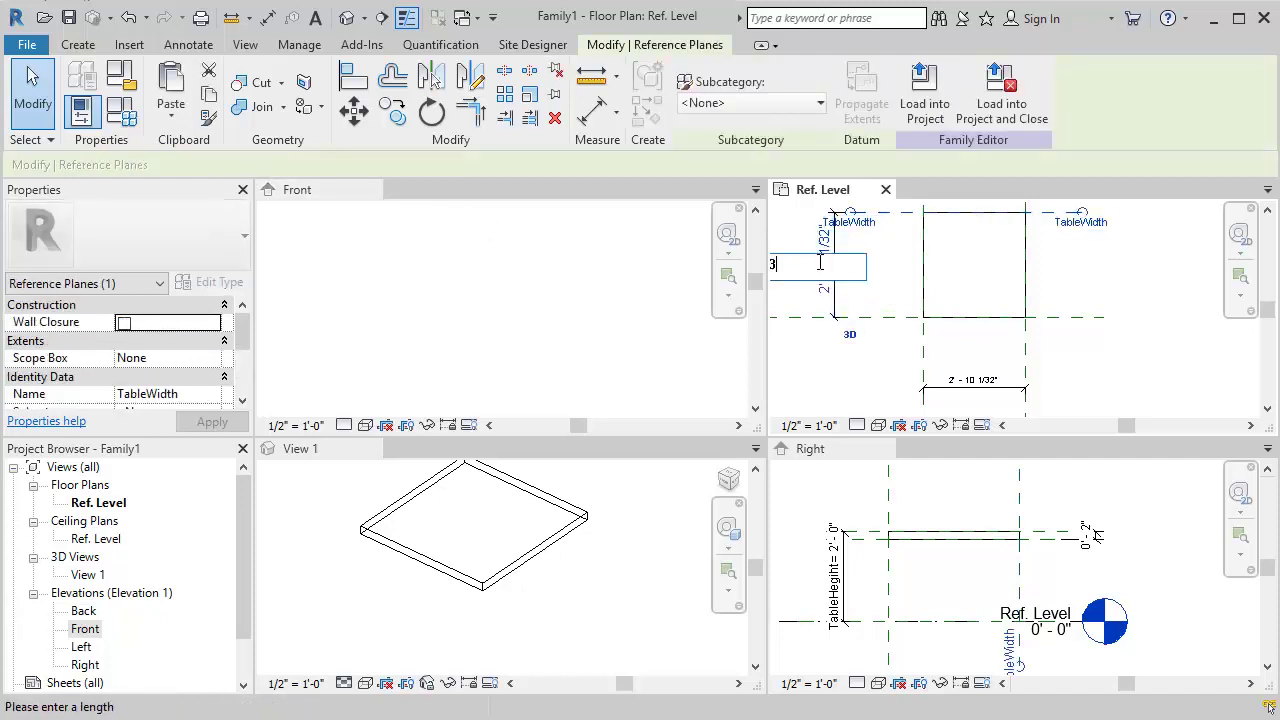
pyautogui.write('3')
pyautogui.press('Return')
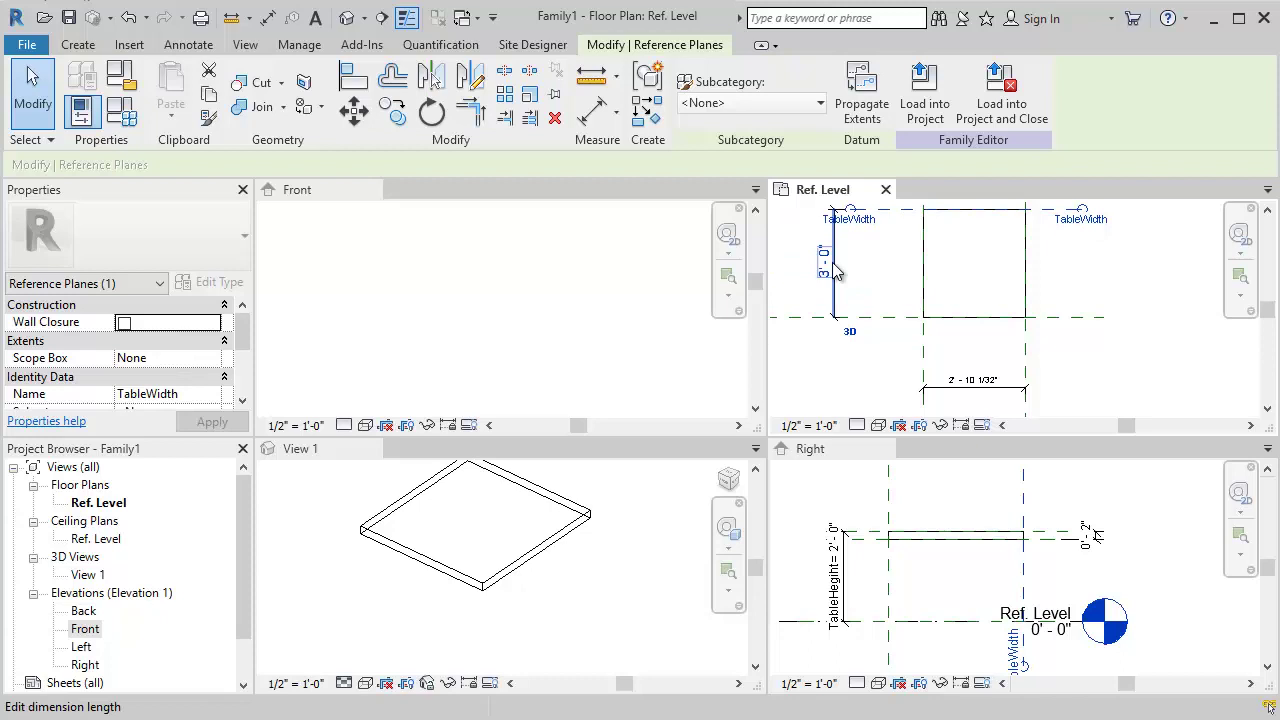
# - Move the TableLength reference plane by setting its dimension from the opposite vertical plane to 3'-0"
pyautogui.click(1024, 370)
pyautogui.click(986, 377)
pyautogui.write('3\' - 0"')
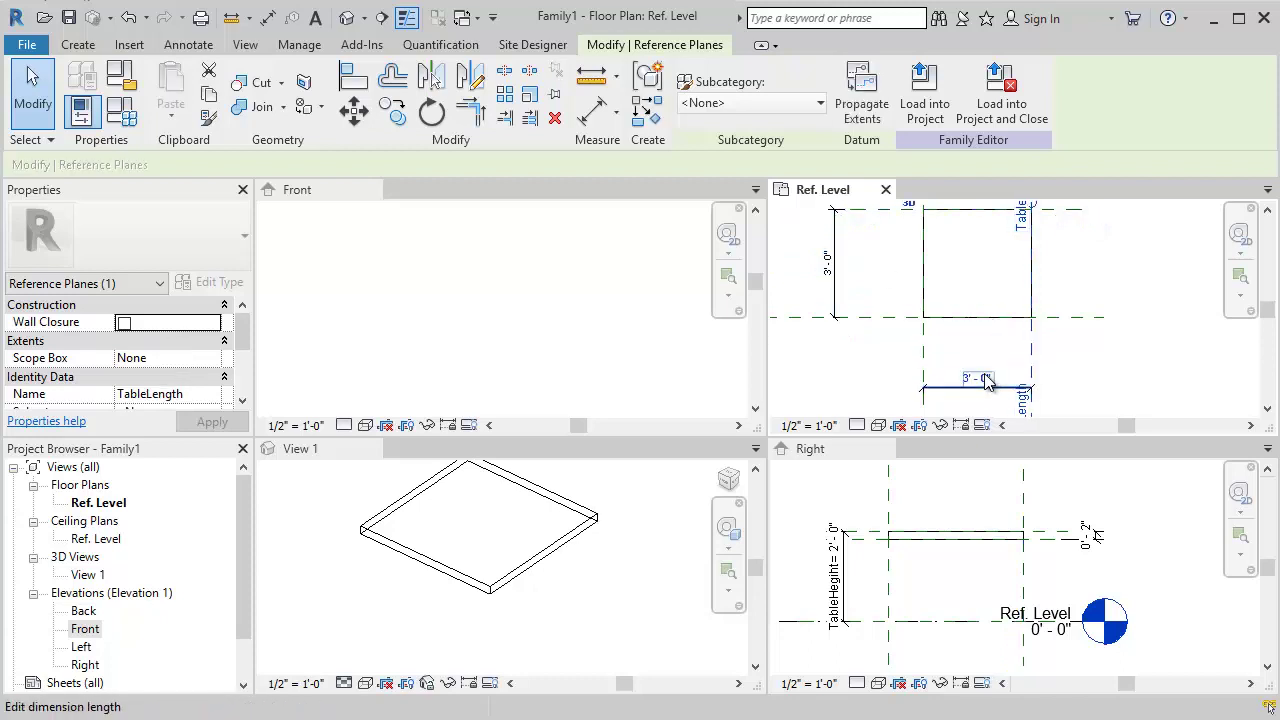
pyautogui.press('Return')
pyautogui.click(1136, 371)
# - Label the vertical 3'-0" dimension in the Ref. Level plan with a new type-based family parameter named TableWidth
pyautogui.moveTo(962, 345); pyautogui.dragTo(964, 409, button='middle')
pyautogui.click(836, 310)
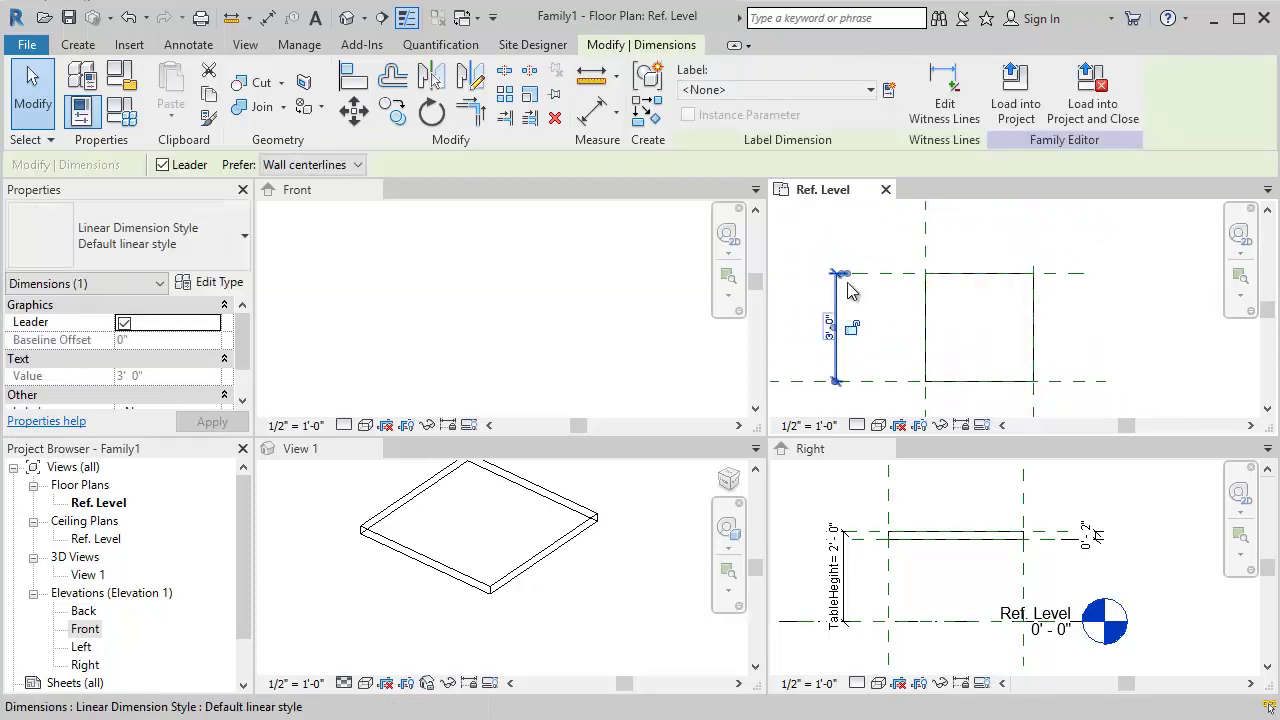
pyautogui.click(888, 90)
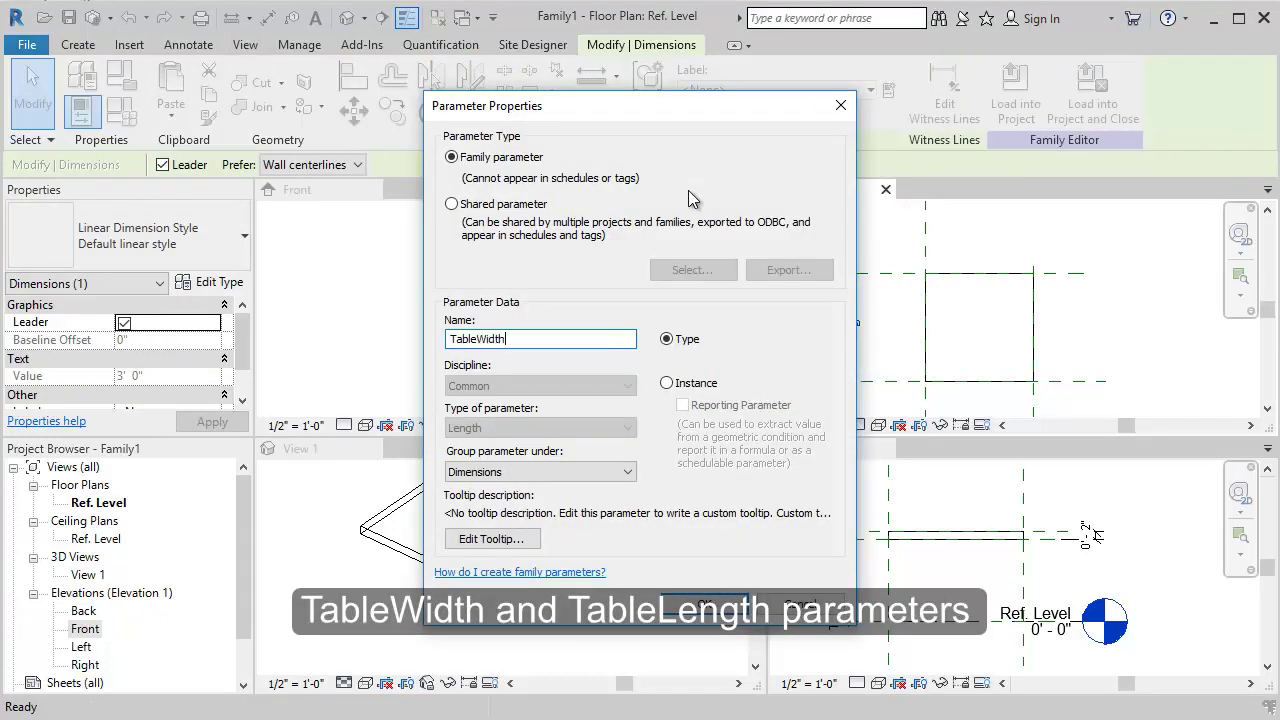
pyautogui.click(705, 610)
# - Label the horizontal 3'-0" dimension below the table top with a new type-based family parameter named TableLength
pyautogui.moveTo(970, 433); pyautogui.dragTo(929, 355, button='middle')
pyautogui.click(956, 378)
pyautogui.click(888, 92)
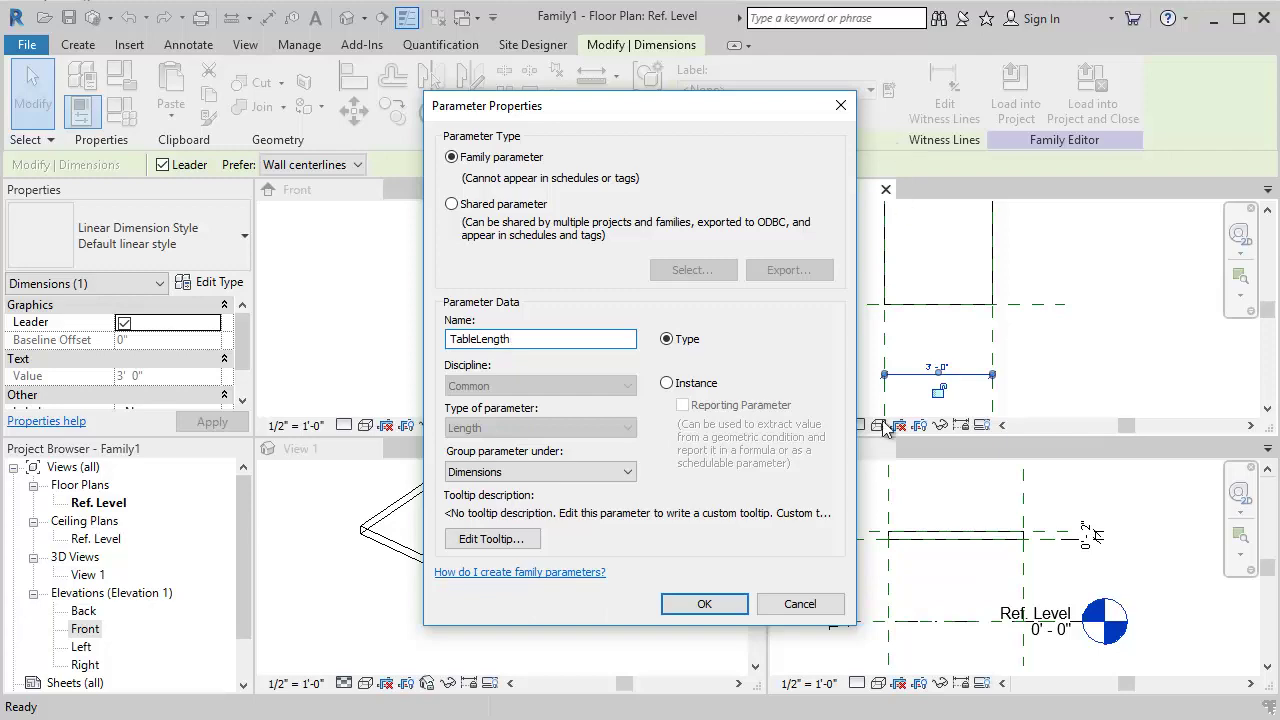
pyautogui.click(704, 603)
pyautogui.click(1050, 347)
pyautogui.moveTo(1050, 347); pyautogui.dragTo(1057, 383, button='middle')
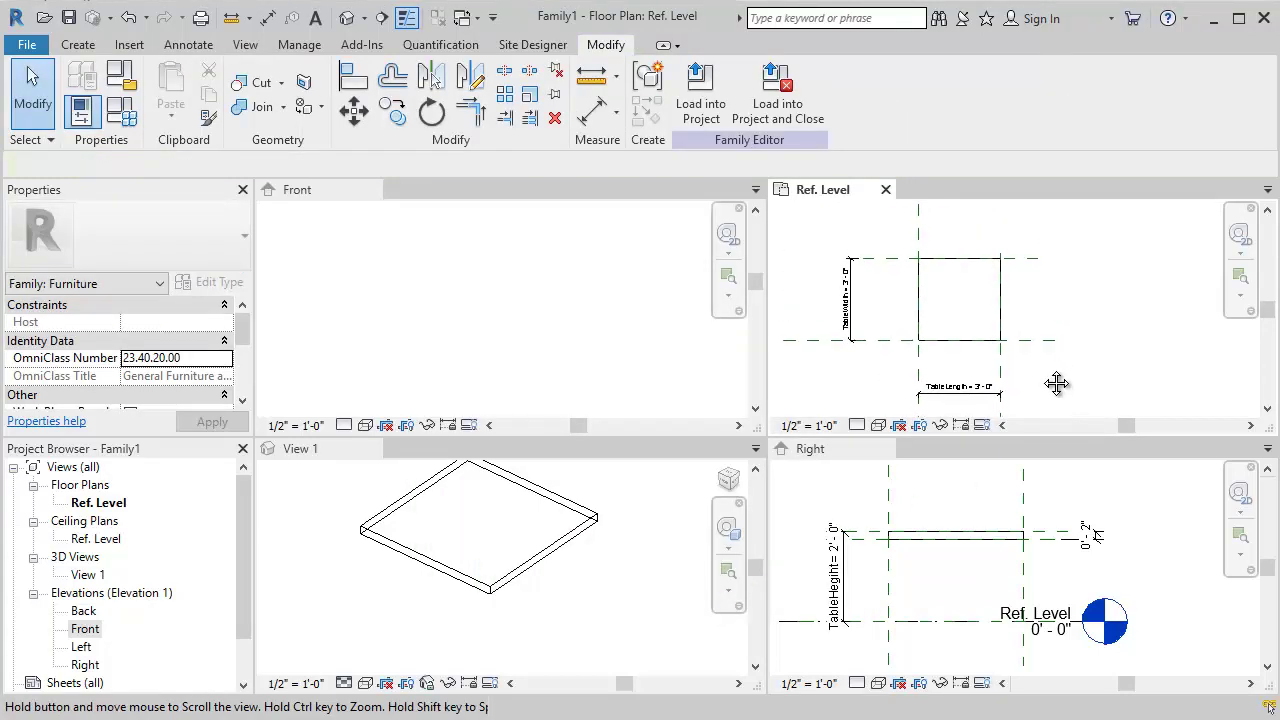
# - Set the table height parameter to 1' 6" and create a family type named Coffee Table 36x36
pyautogui.click(115, 111)
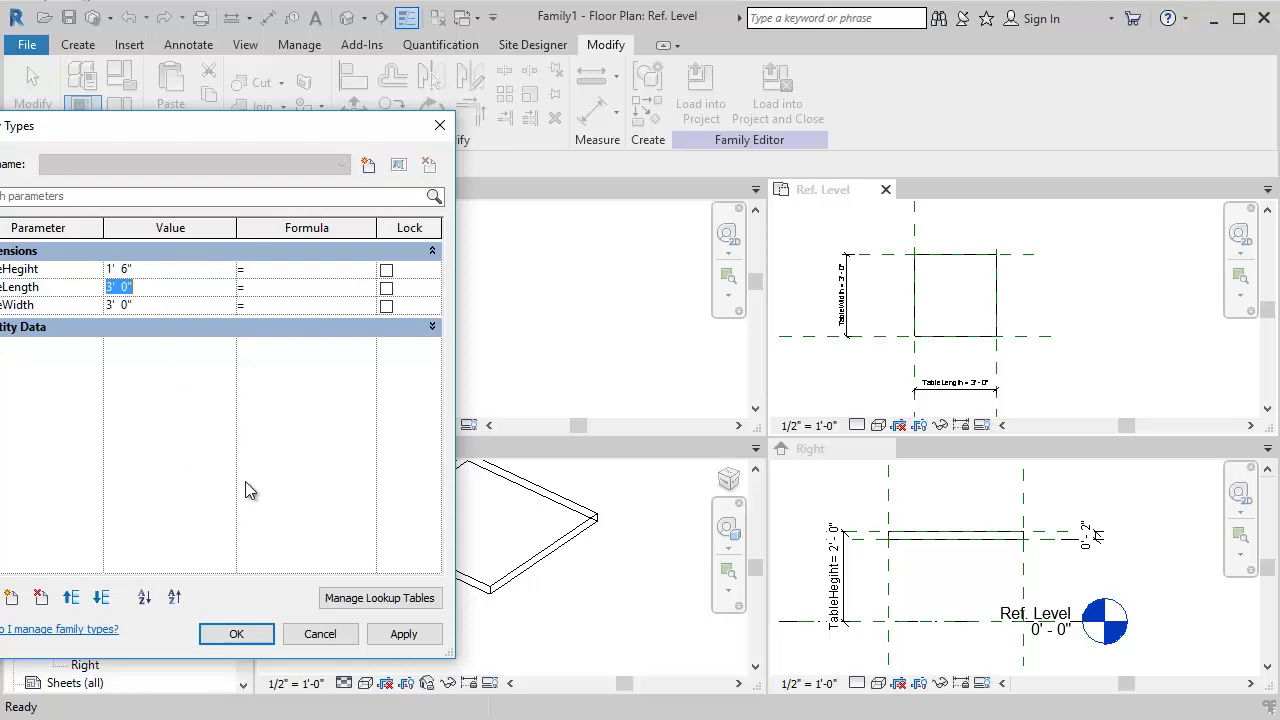
pyautogui.click(236, 634)
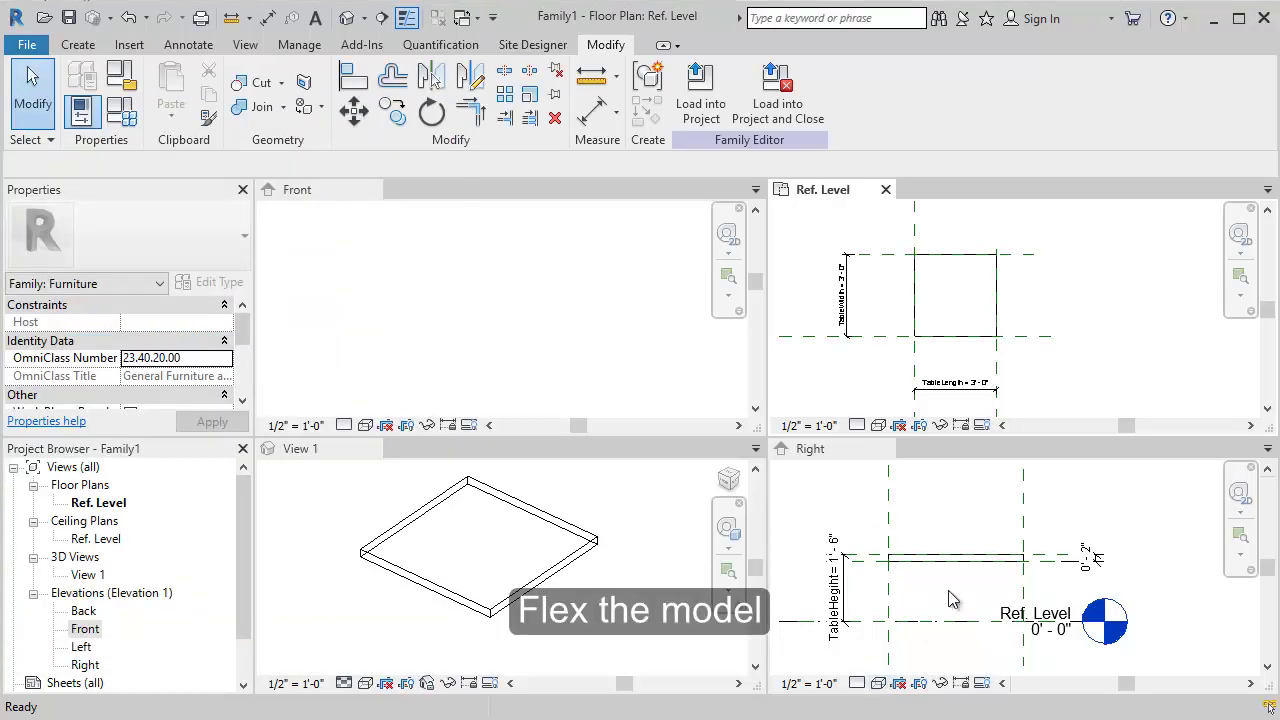
pyautogui.click(121, 112)
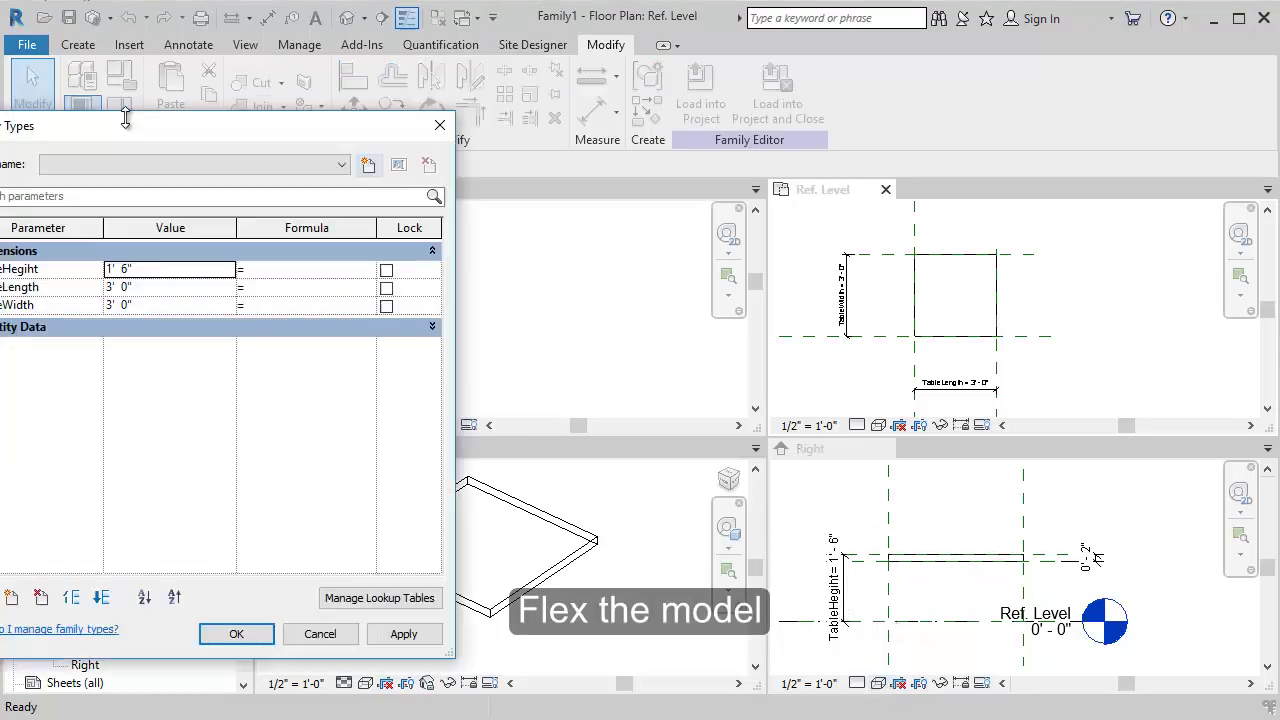
pyautogui.click(366, 166)
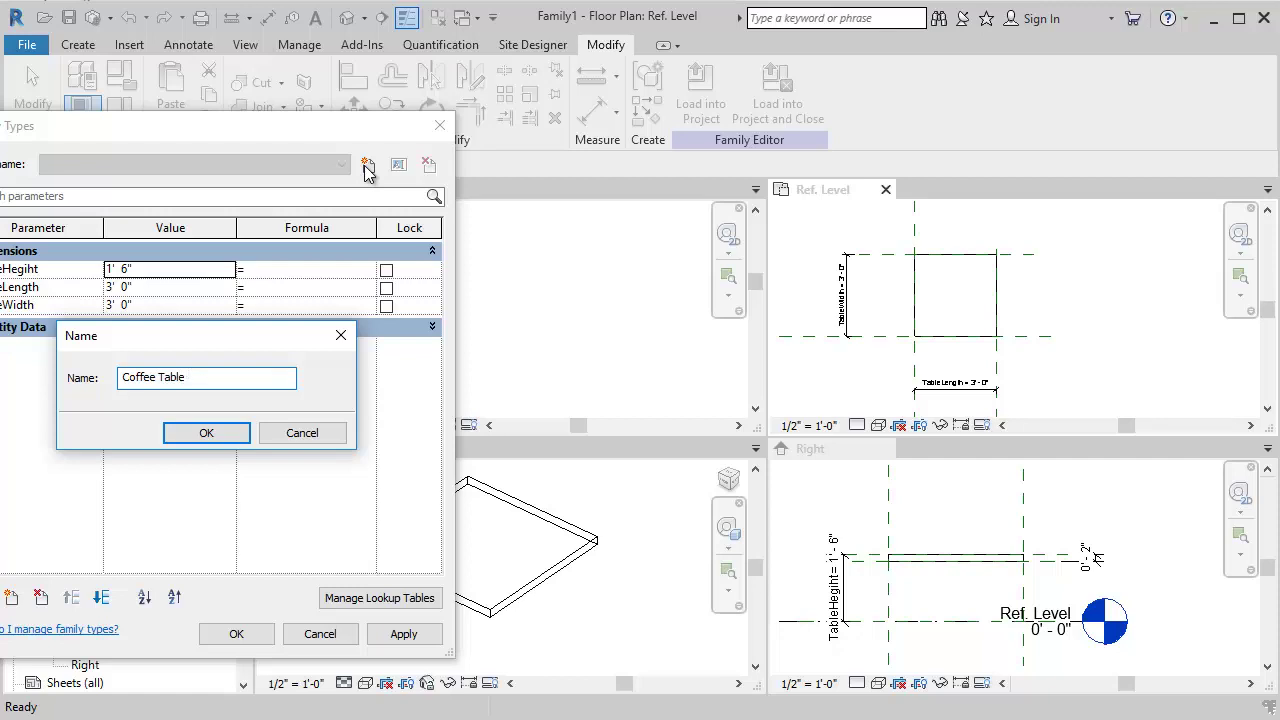
pyautogui.write('36x36')
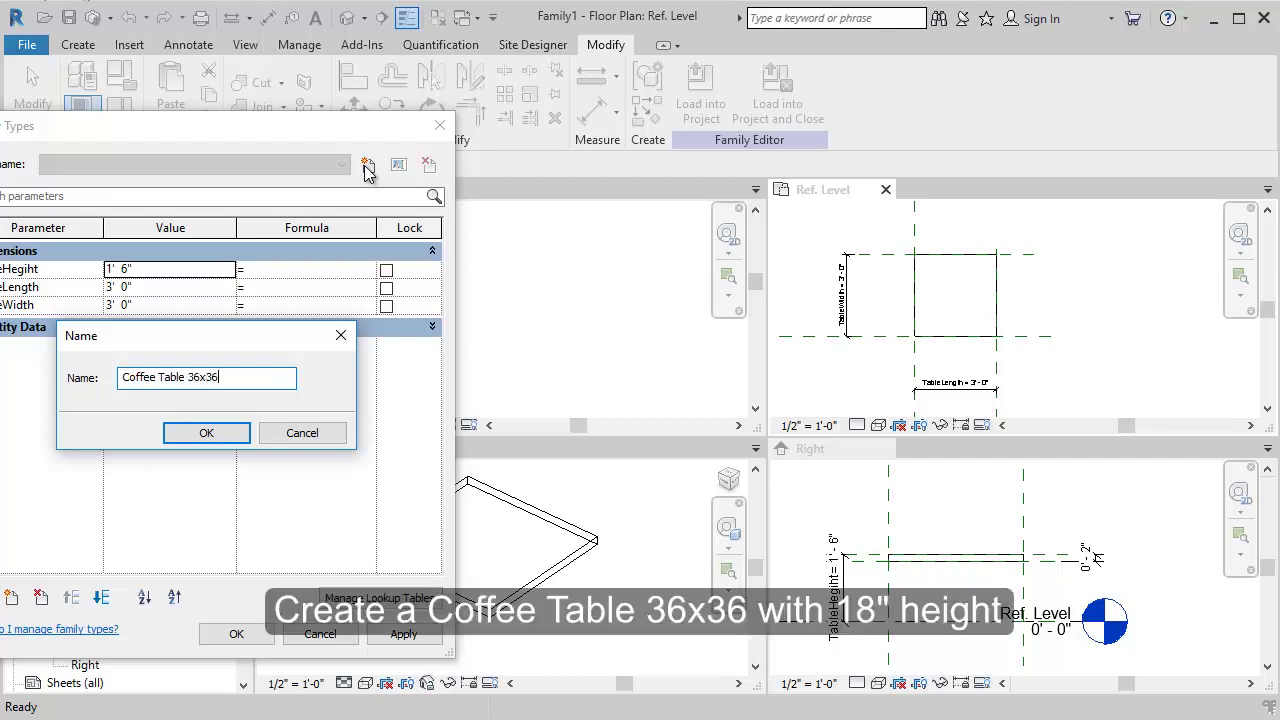
pyautogui.click(206, 433)
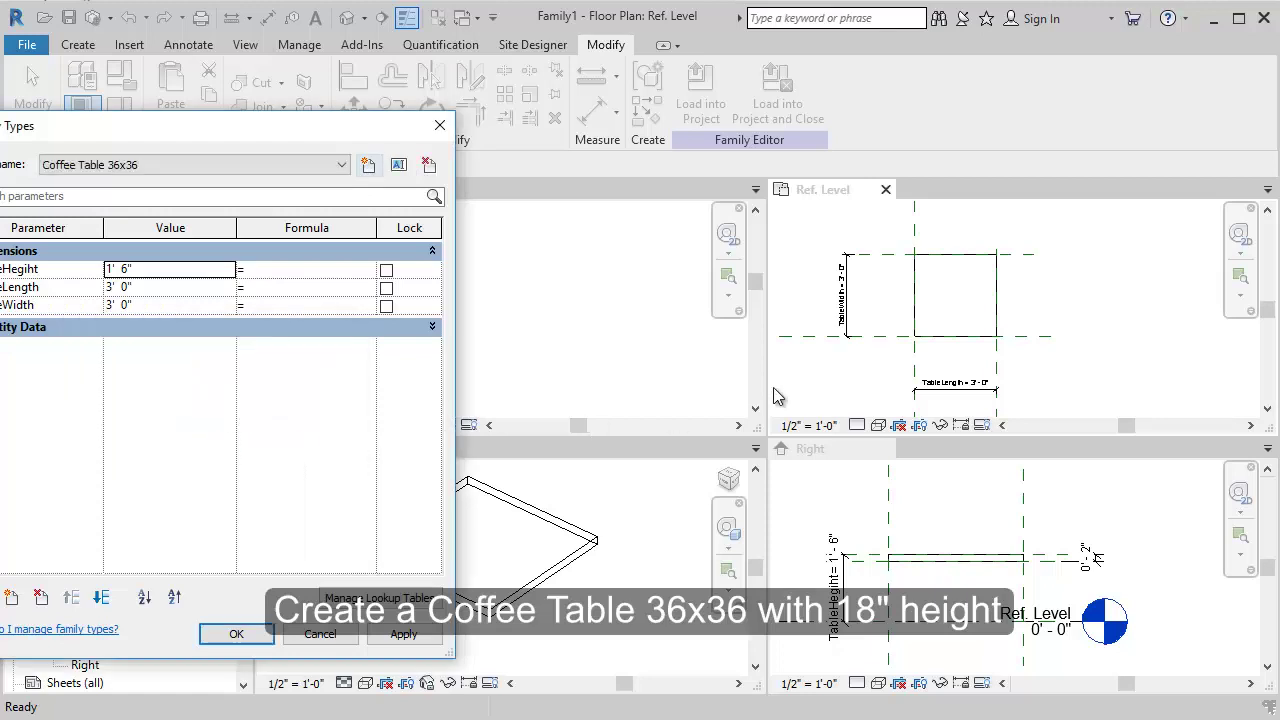
pyautogui.click(252, 636)
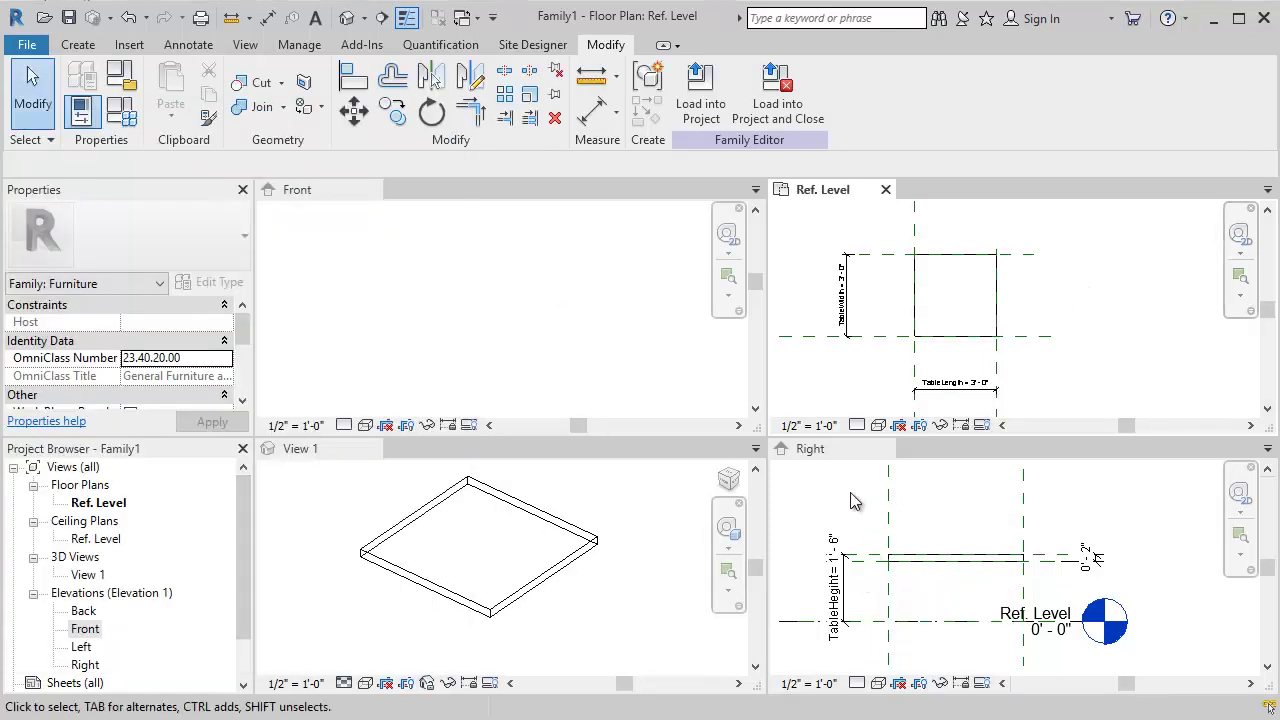
pyautogui.click(855, 501)
pyautogui.click(1085, 270)
# - Create a family type named Dining Table 36x36 with a table height of 29"
pyautogui.click(122, 112)
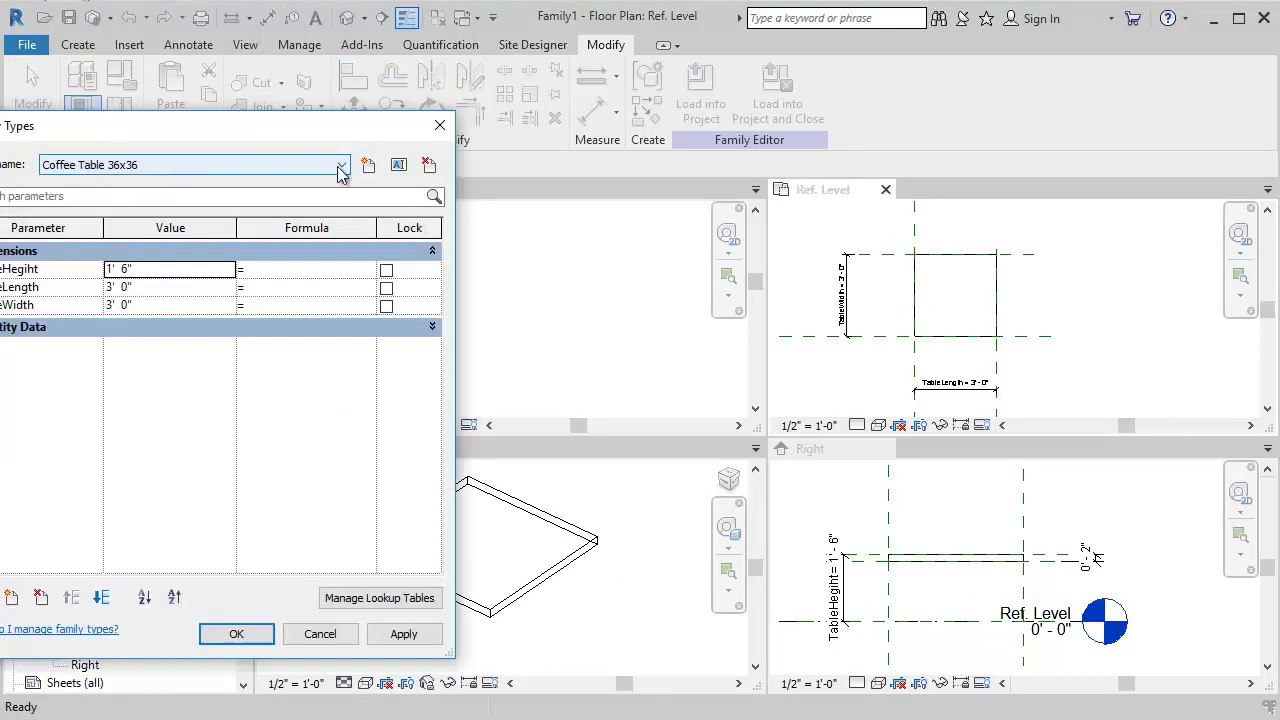
pyautogui.click(368, 165)
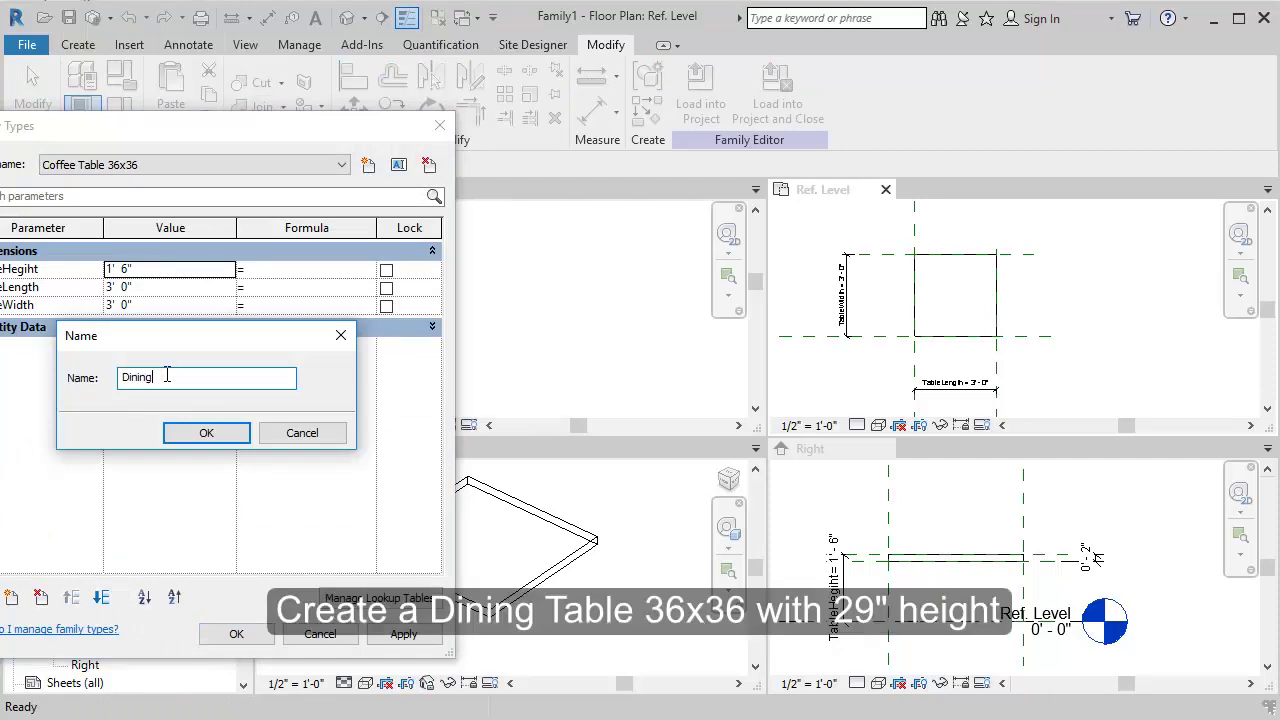
pyautogui.write('Dining Table 36x36')
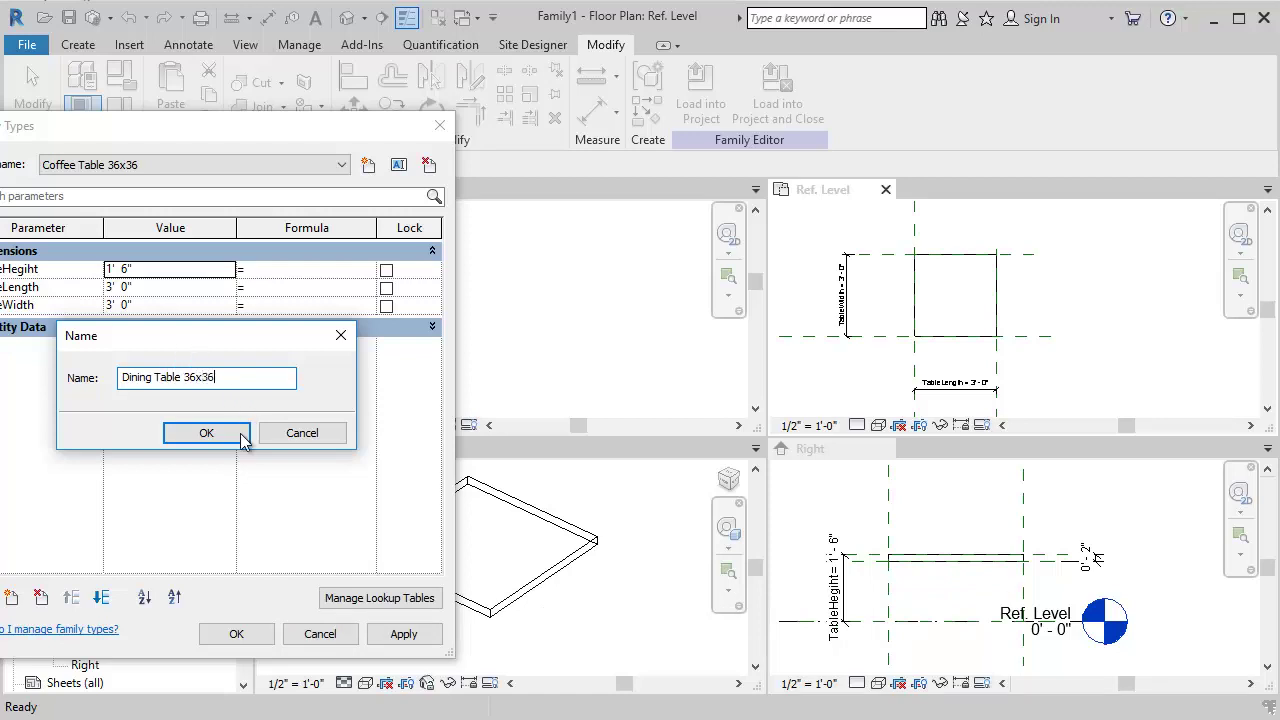
pyautogui.click(242, 438)
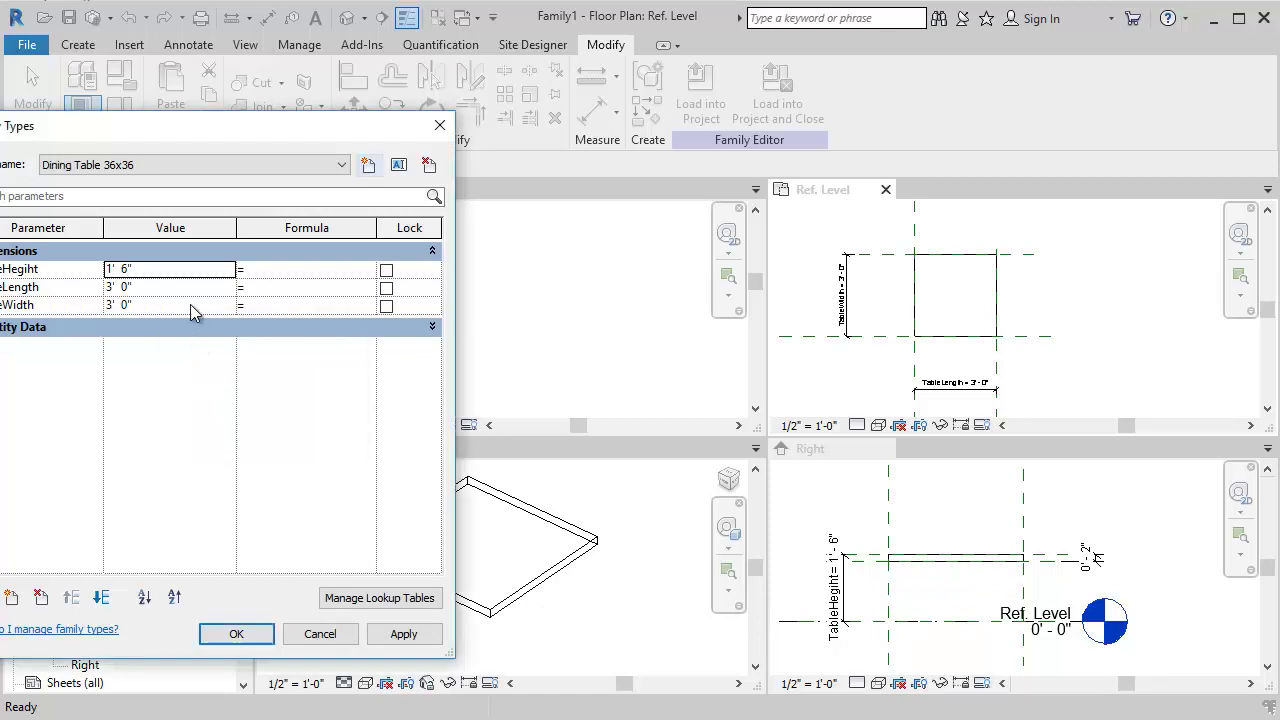
pyautogui.click(178, 269)
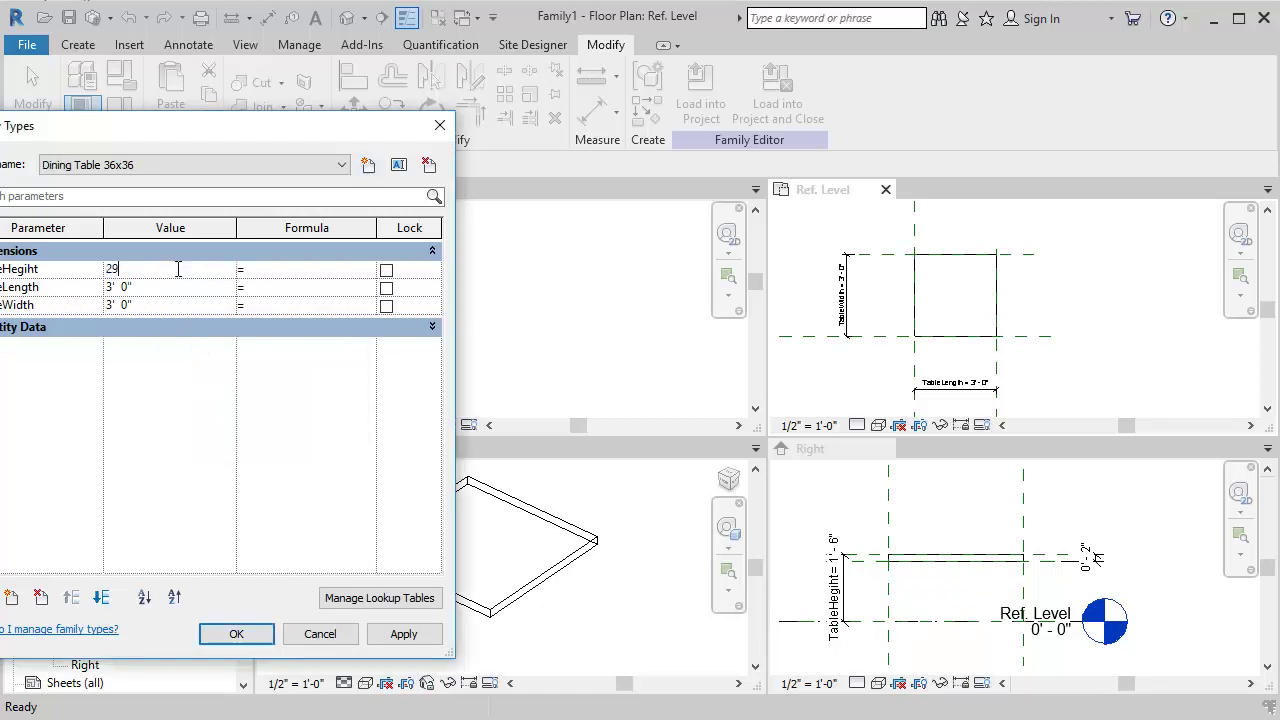
pyautogui.click(237, 634)
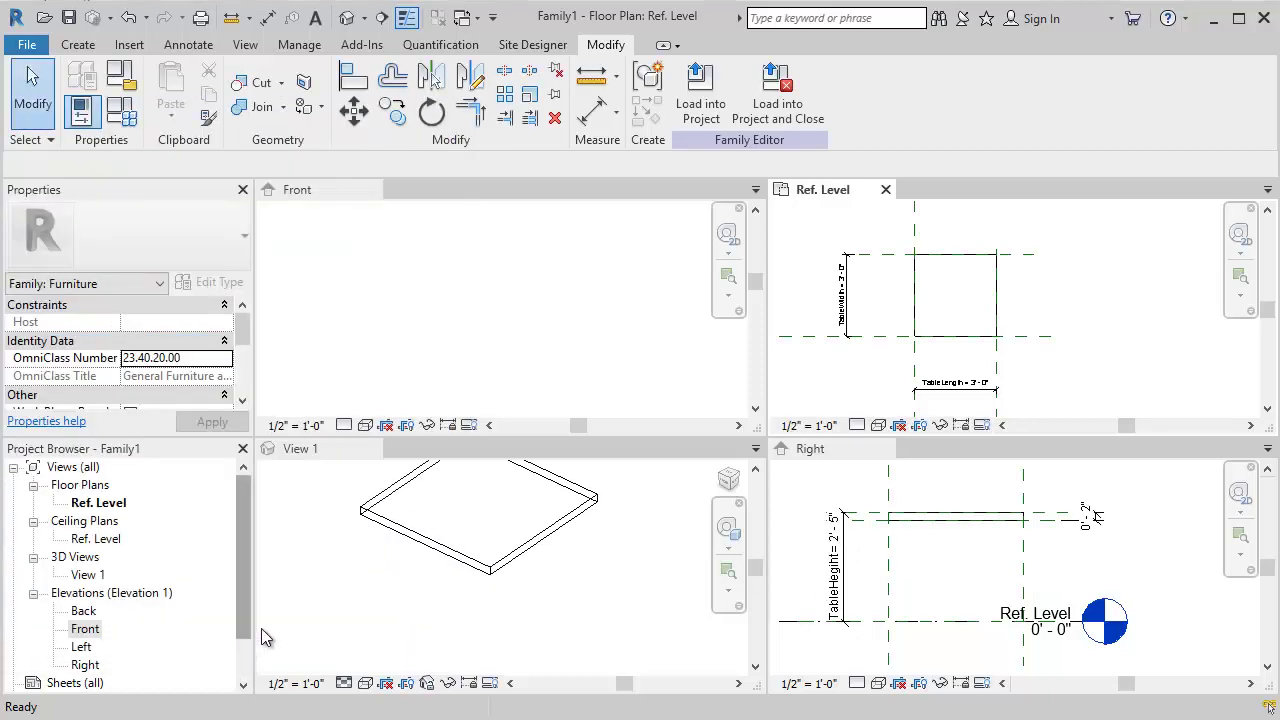
# - Flex the model by applying the Coffee Table 36x36 type and the Dining Table 36x36 type in turn
pyautogui.click(121, 112)
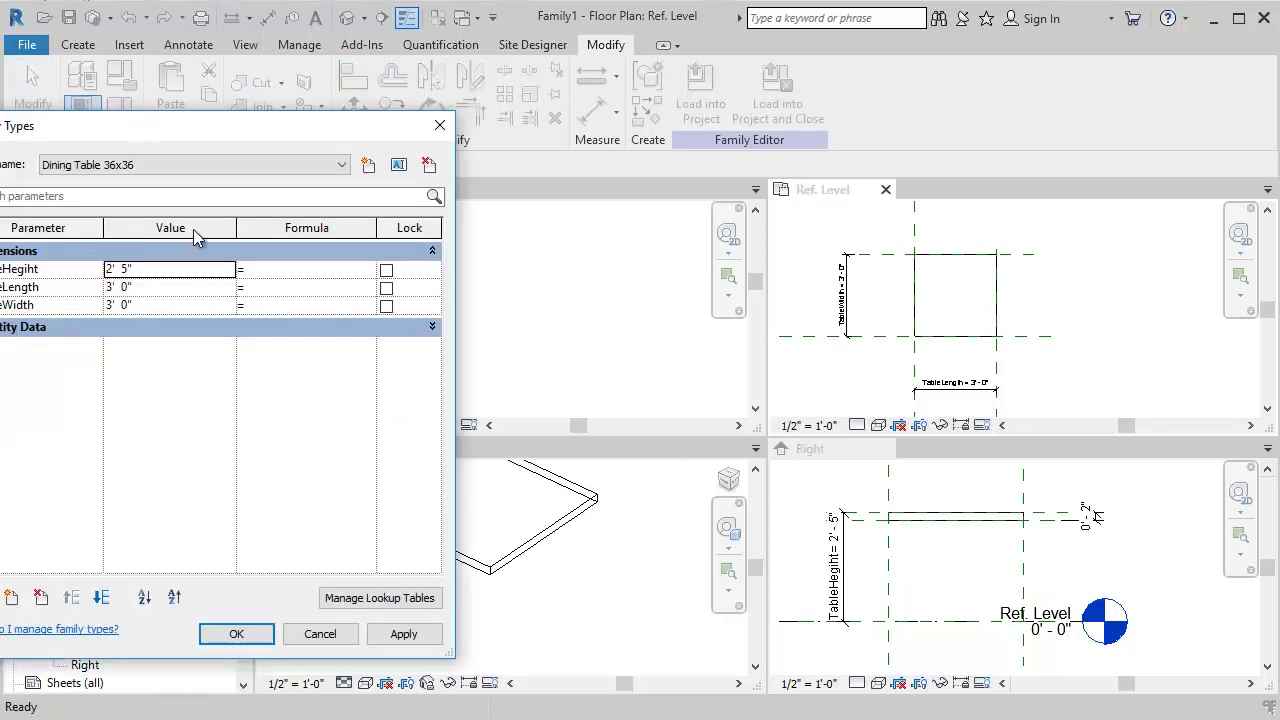
pyautogui.click(223, 166)
pyautogui.click(88, 183)
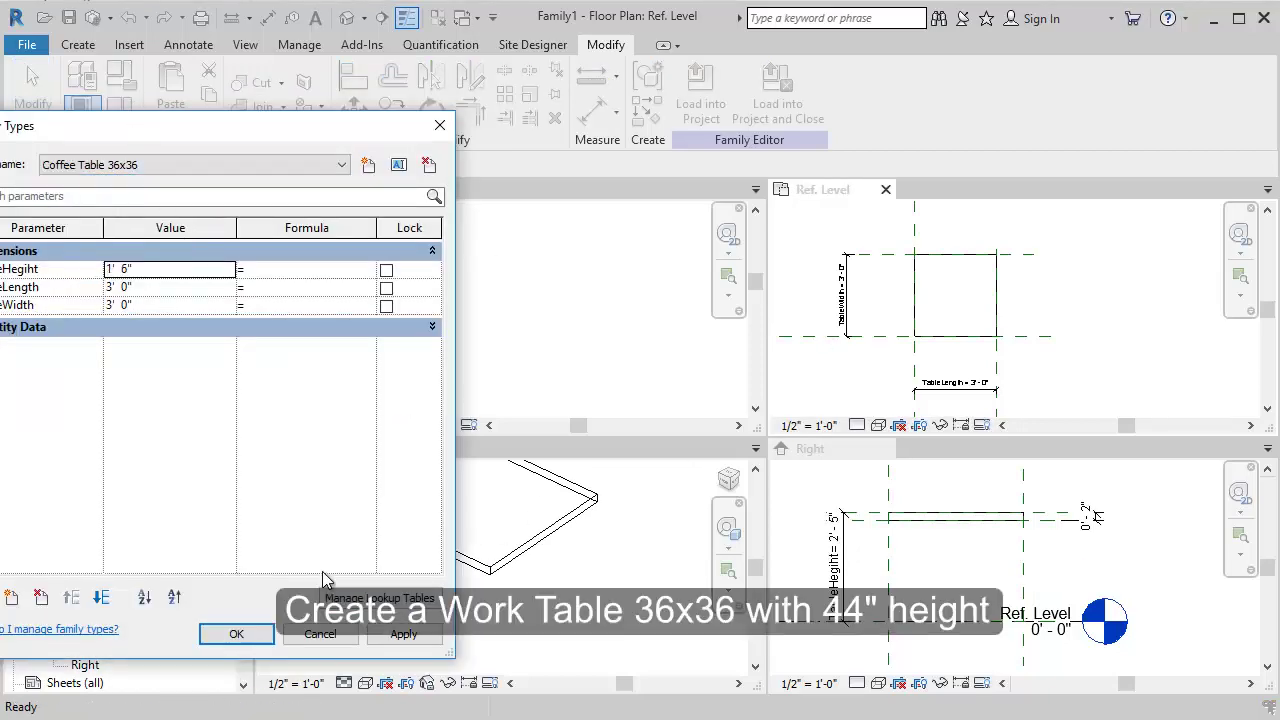
pyautogui.click(404, 634)
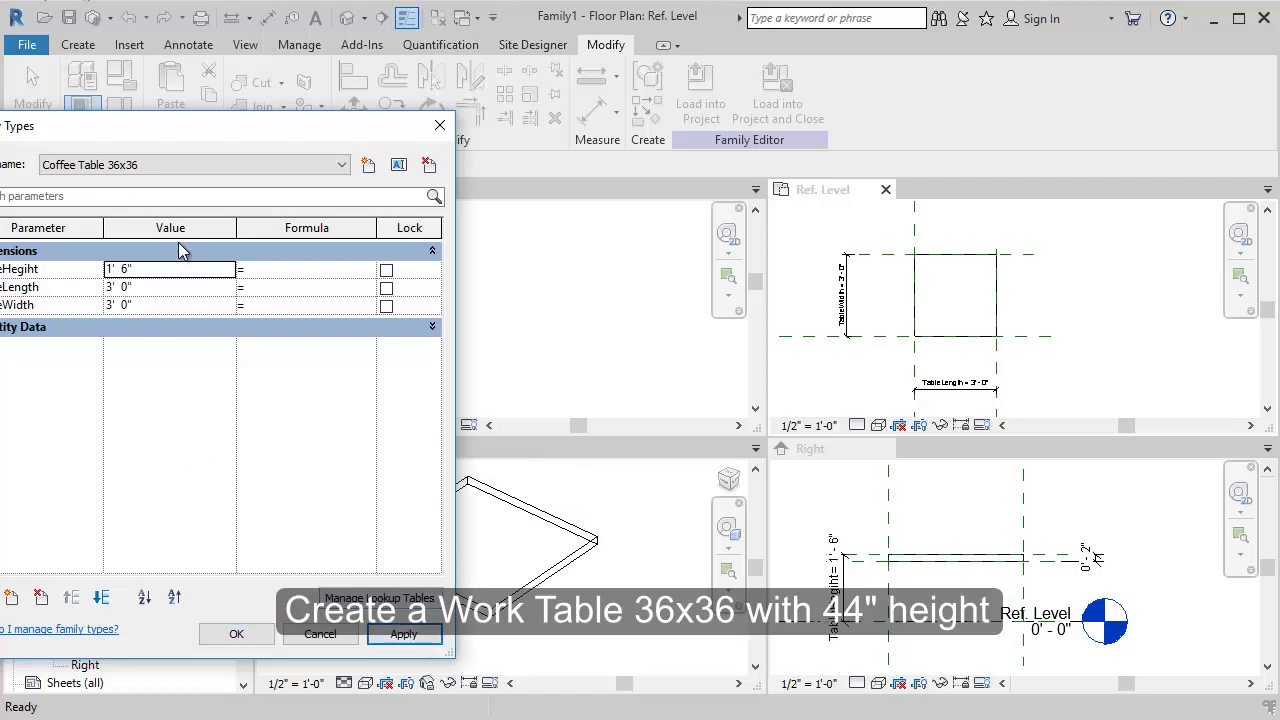
pyautogui.click(341, 165)
pyautogui.click(117, 194)
pyautogui.click(404, 634)
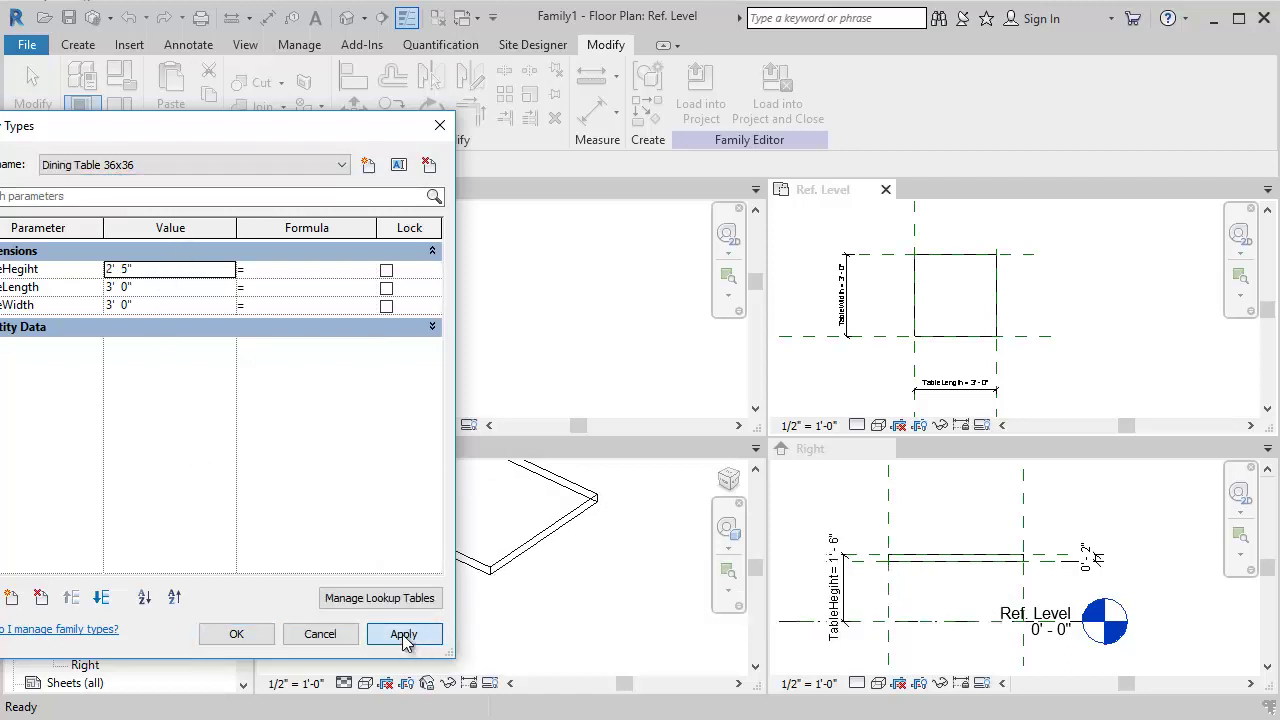
# - Create a family type named Work Table 36x36 with a table height of 3' 8"
pyautogui.click(341, 165)
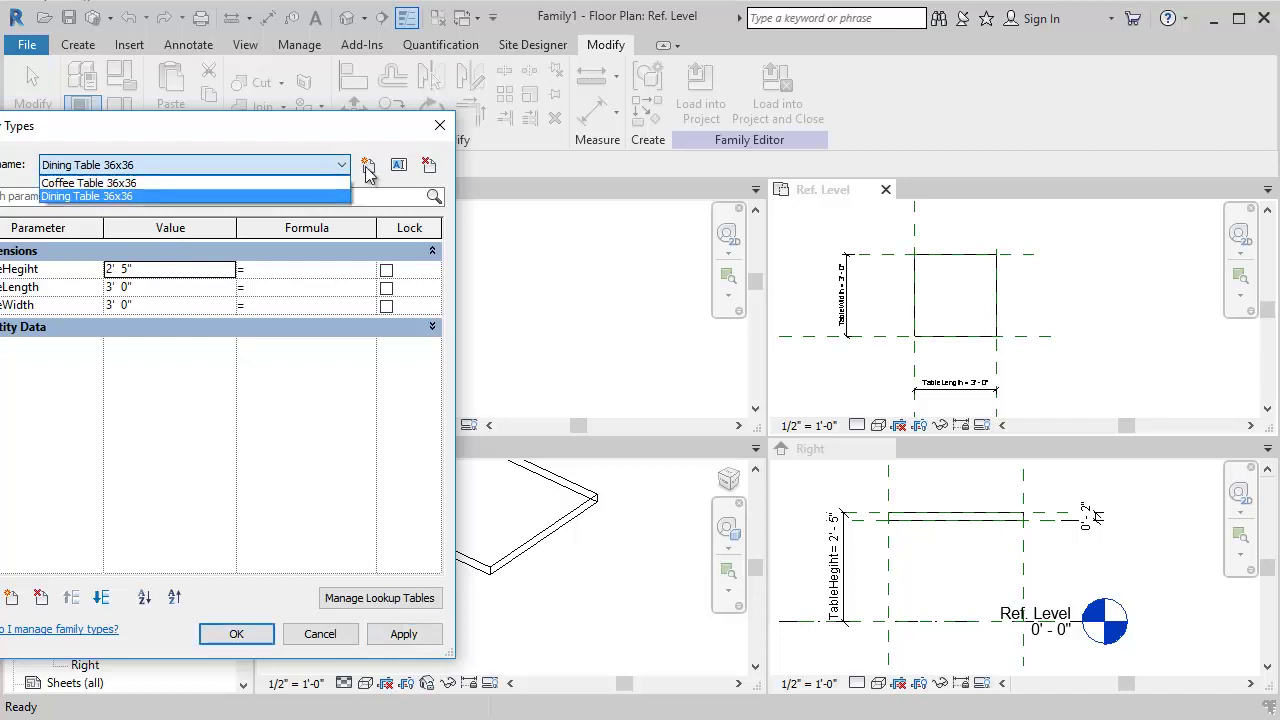
pyautogui.click(368, 172)
pyautogui.click(368, 168)
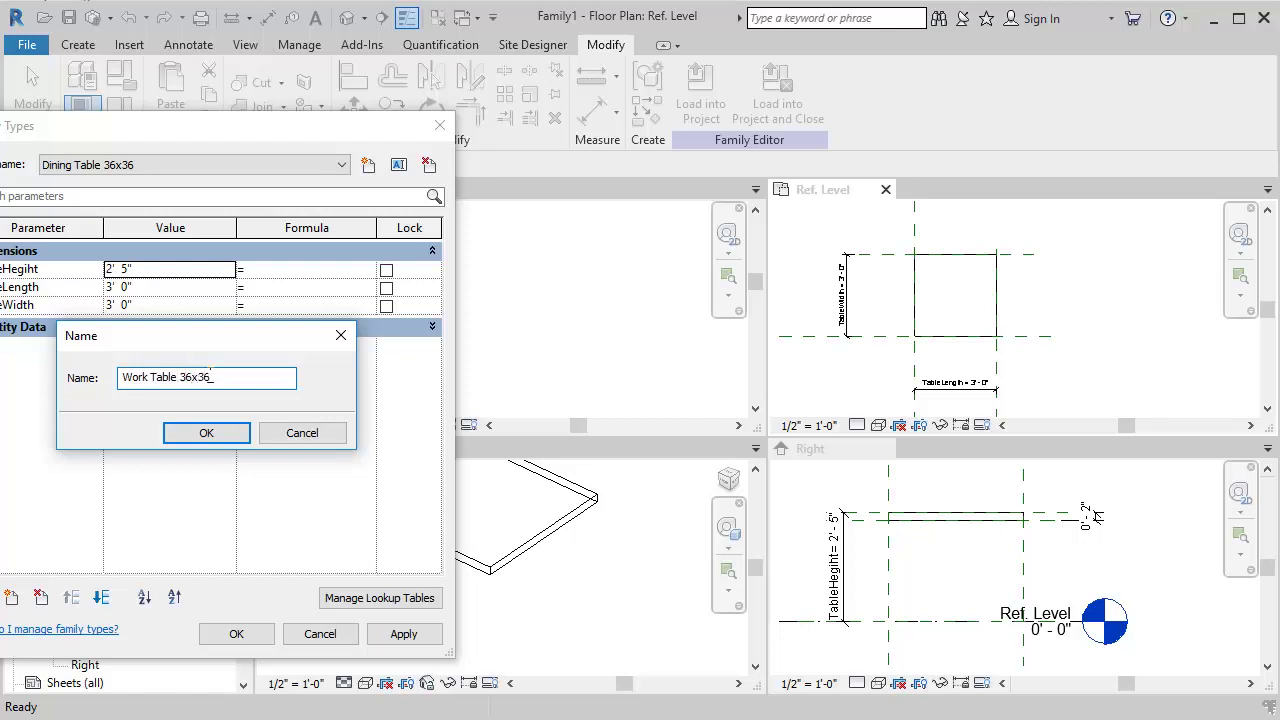
pyautogui.click(206, 432)
pyautogui.doubleClick(157, 269)
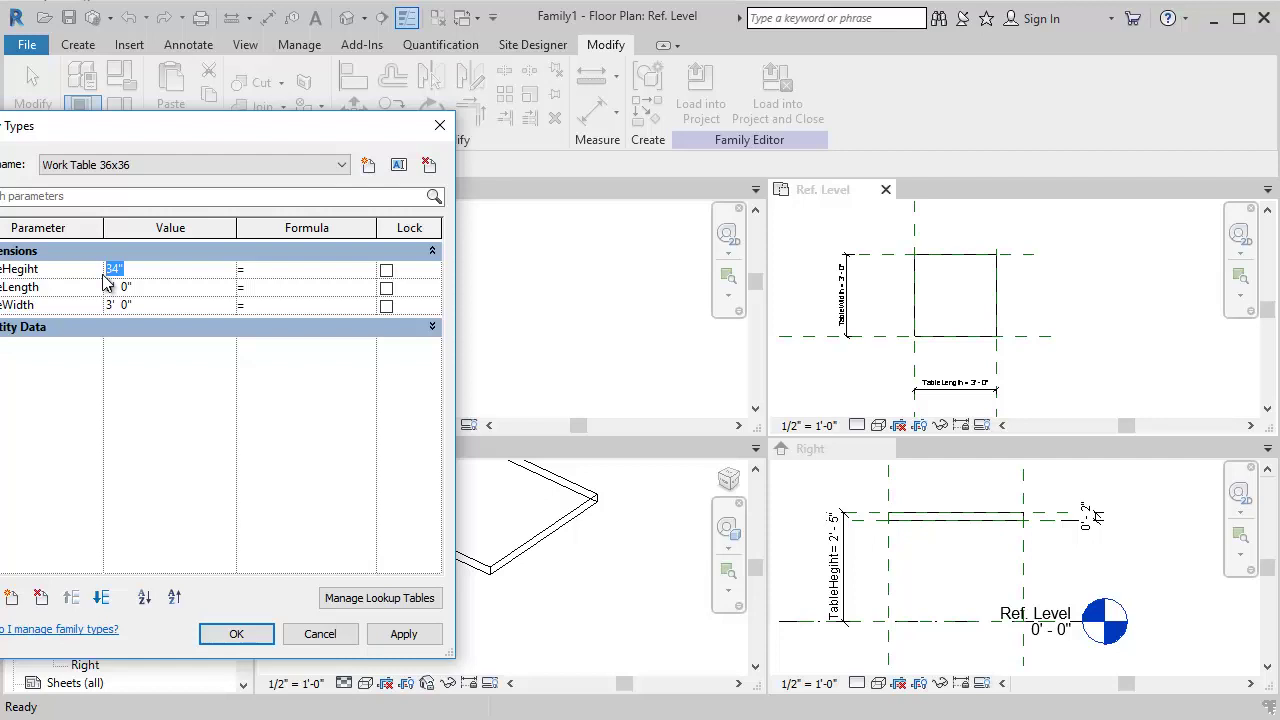
pyautogui.press('Tab')
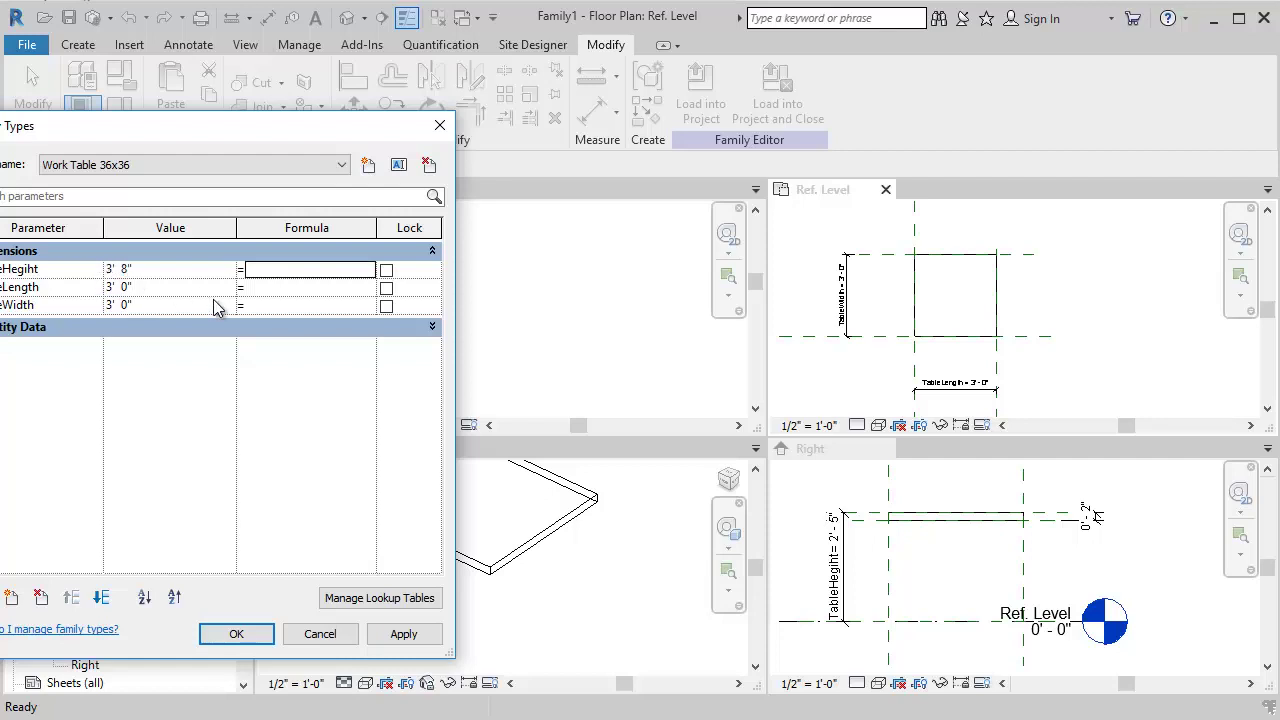
pyautogui.click(428, 634)
pyautogui.click(236, 634)
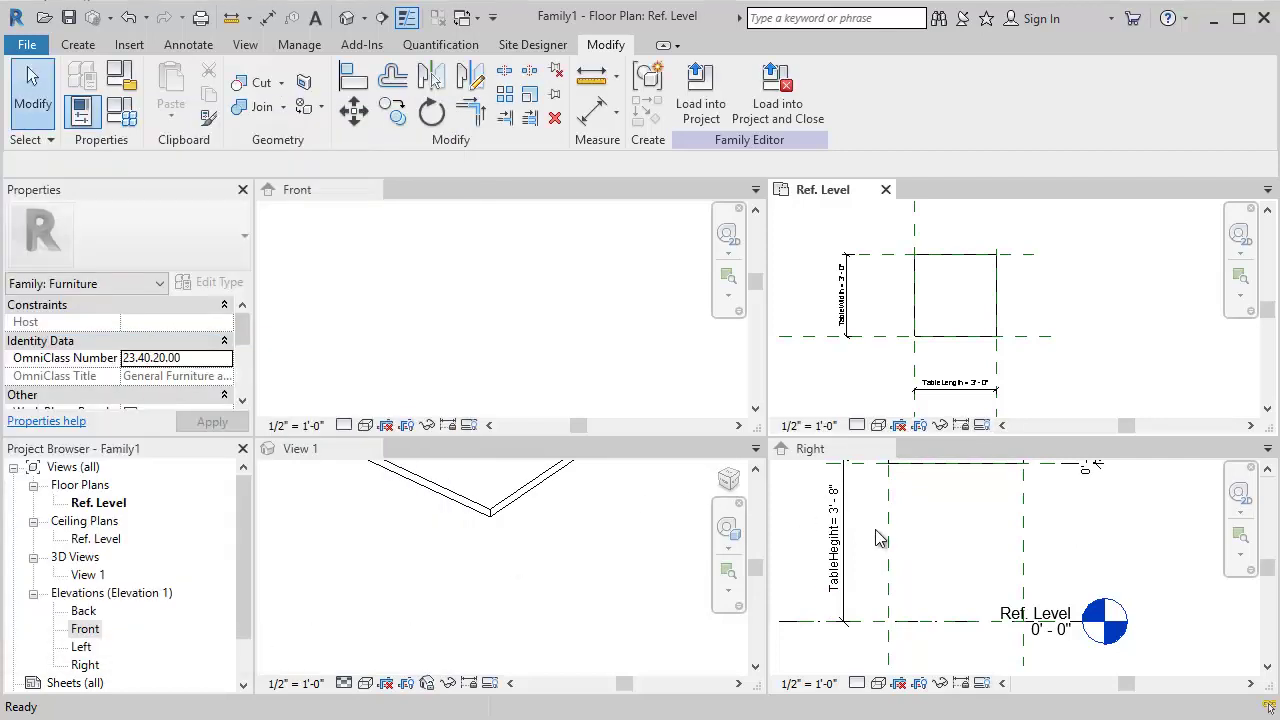
# - Test the family types against the Right elevation by applying Coffee Table 36x36, followed by Dining Table 36x36
pyautogui.click(957, 530)
pyautogui.scroll(-2, 957, 530)
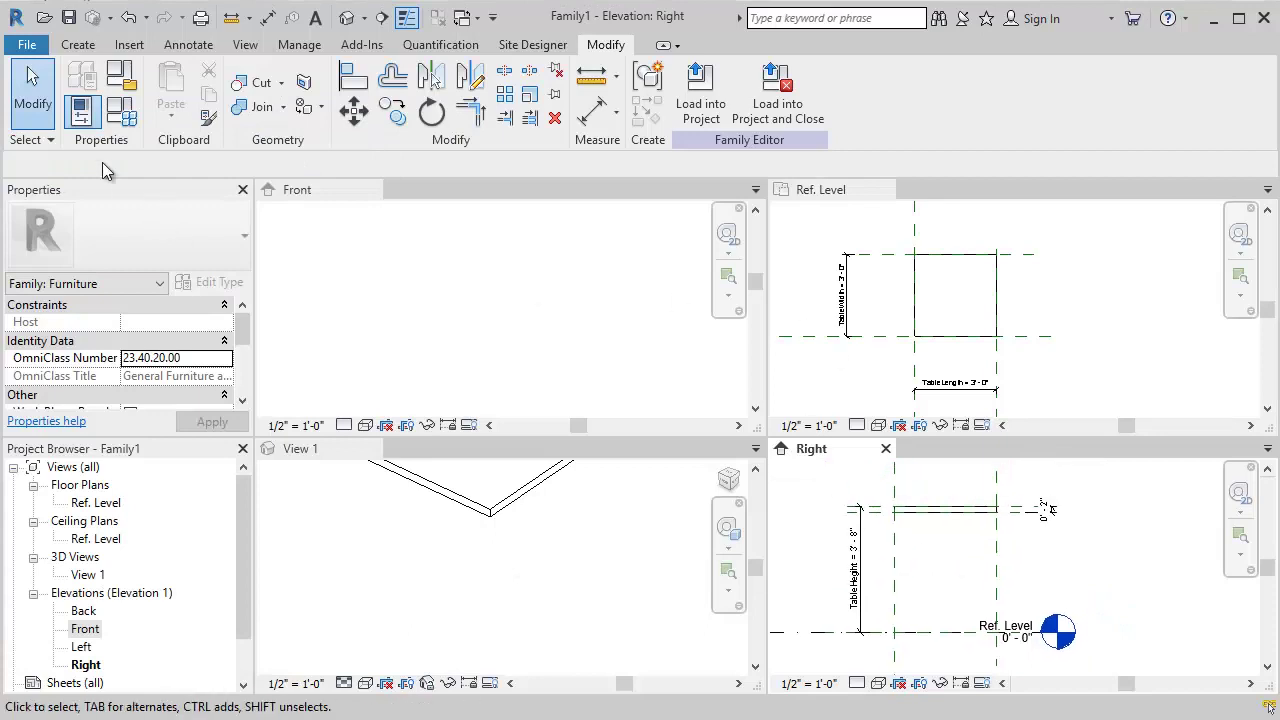
pyautogui.click(121, 111)
pyautogui.click(124, 163)
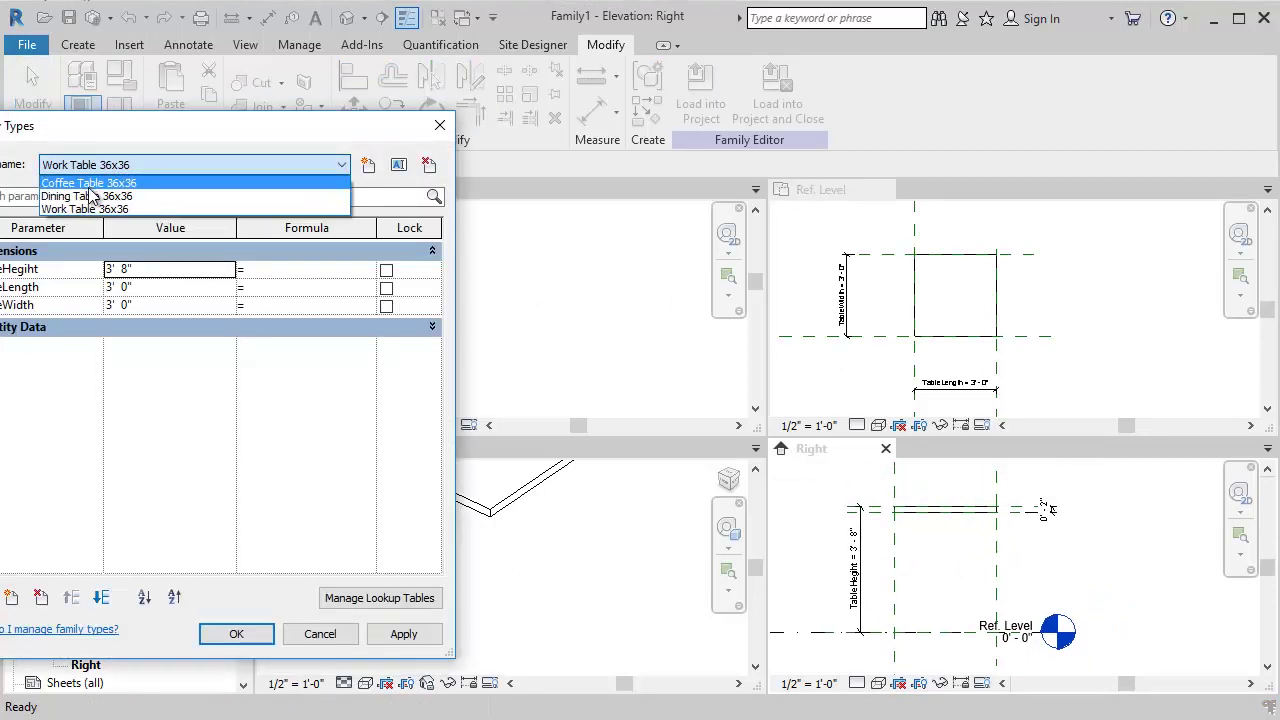
pyautogui.click(91, 185)
pyautogui.click(410, 634)
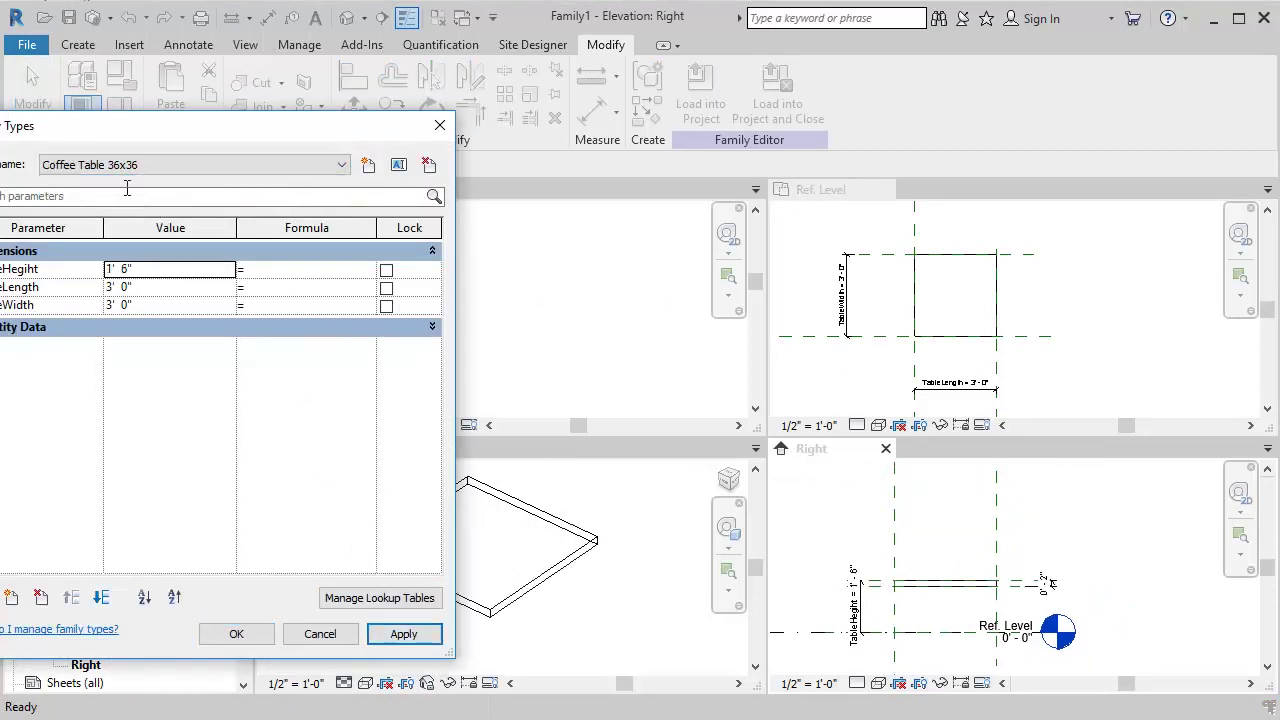
pyautogui.click(127, 165)
pyautogui.click(91, 208)
pyautogui.click(404, 634)
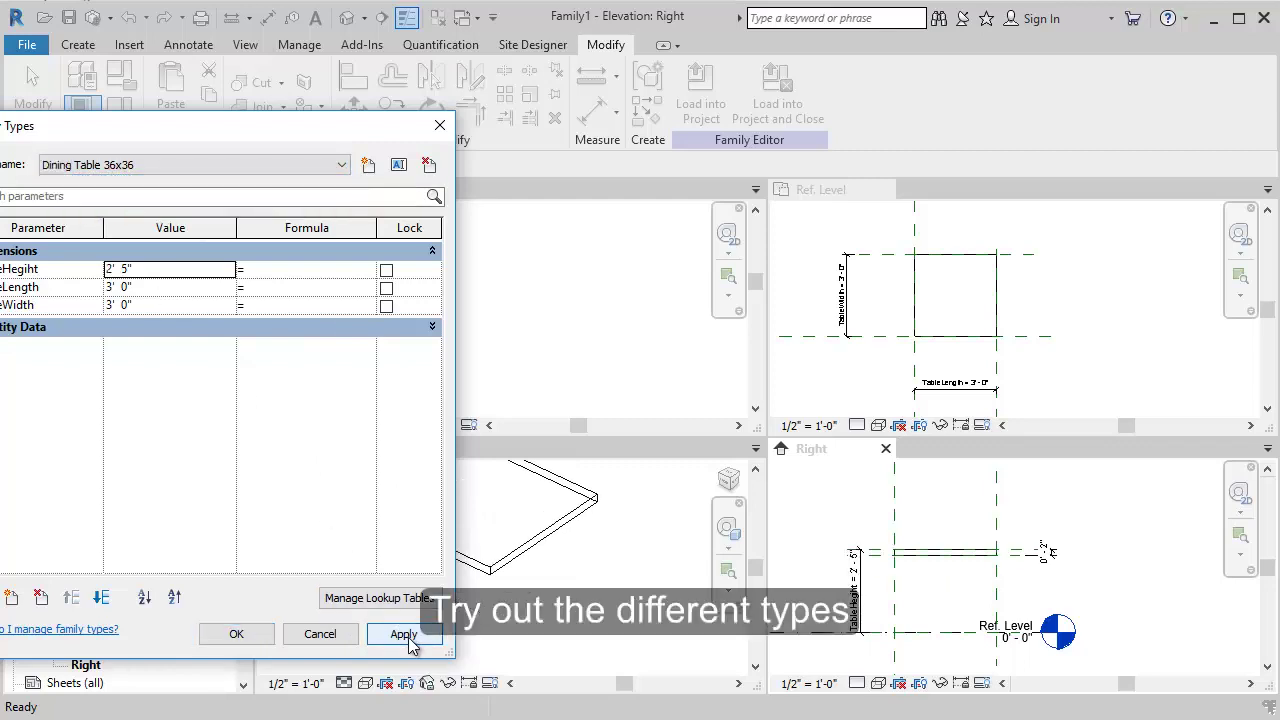
# - Make Coffee Table 36x36 the current family type and accept the family types settings
pyautogui.click(147, 165)
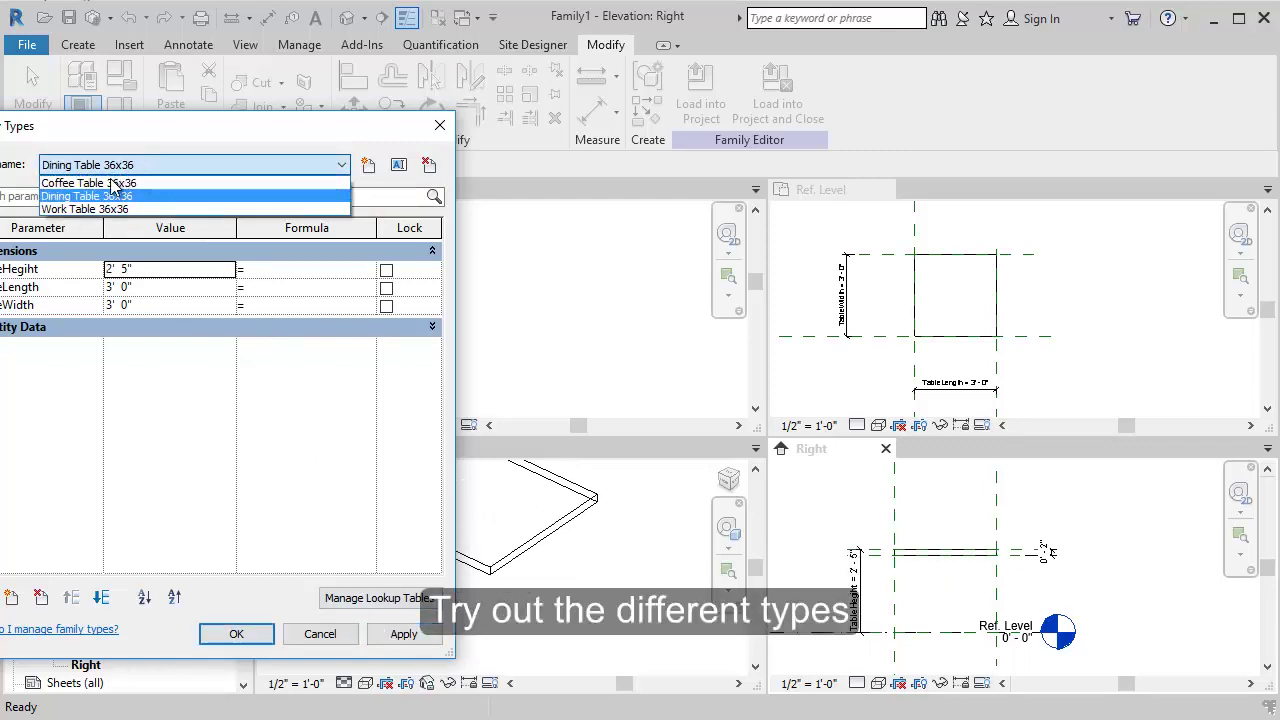
pyautogui.click(91, 183)
pyautogui.click(404, 634)
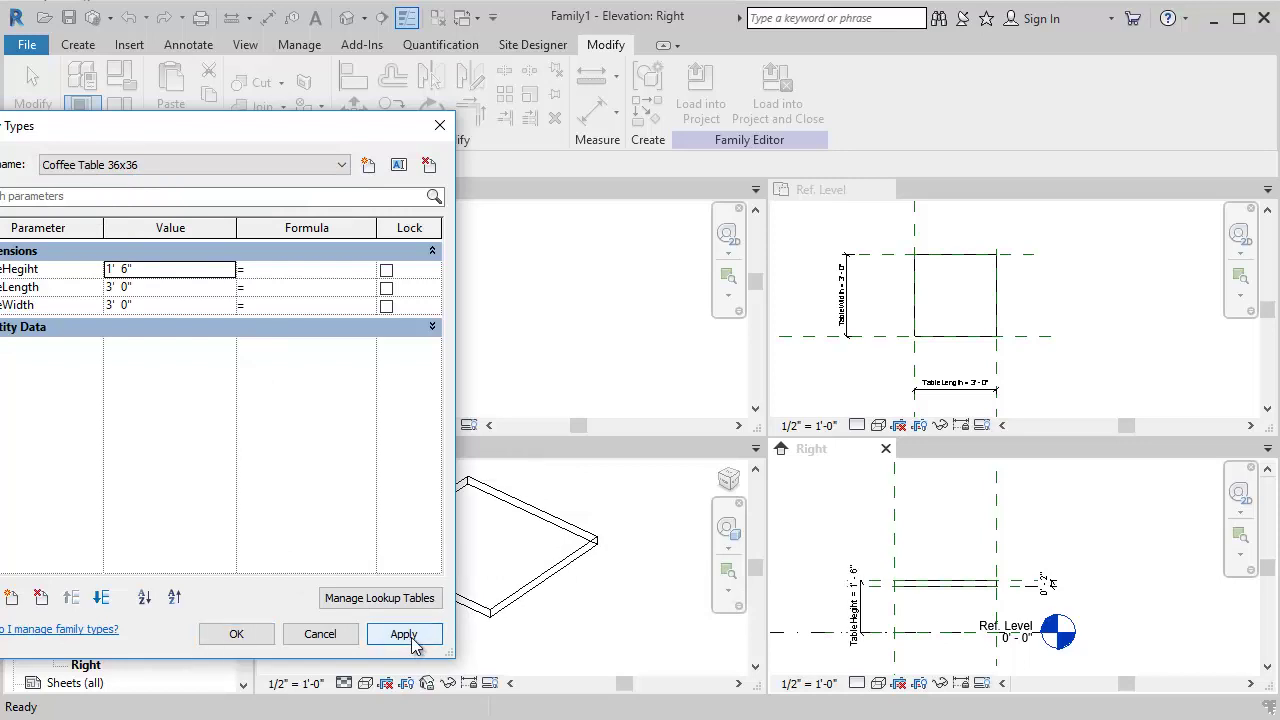
pyautogui.click(262, 636)
# - Check the table top in the Front elevation and close that view
pyautogui.click(490, 362)
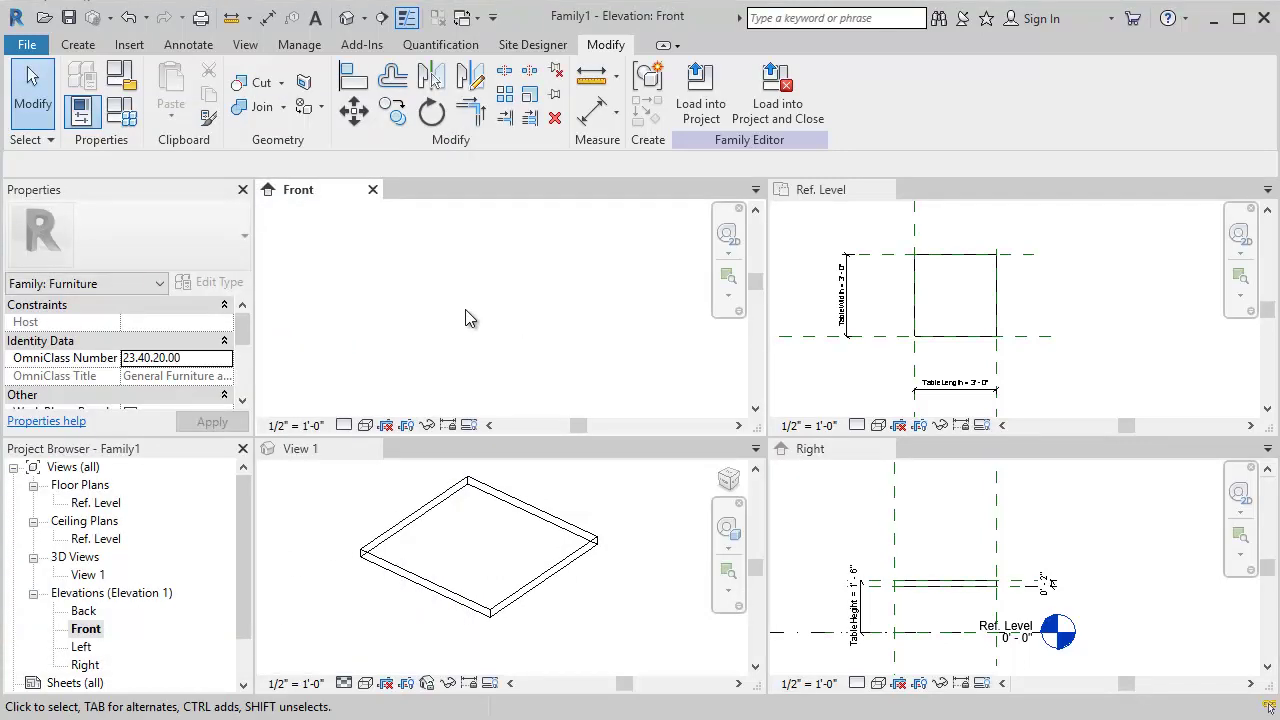
pyautogui.scroll(-3, 466, 318)
pyautogui.moveTo(614, 337); pyautogui.dragTo(452, 300, button='middle')
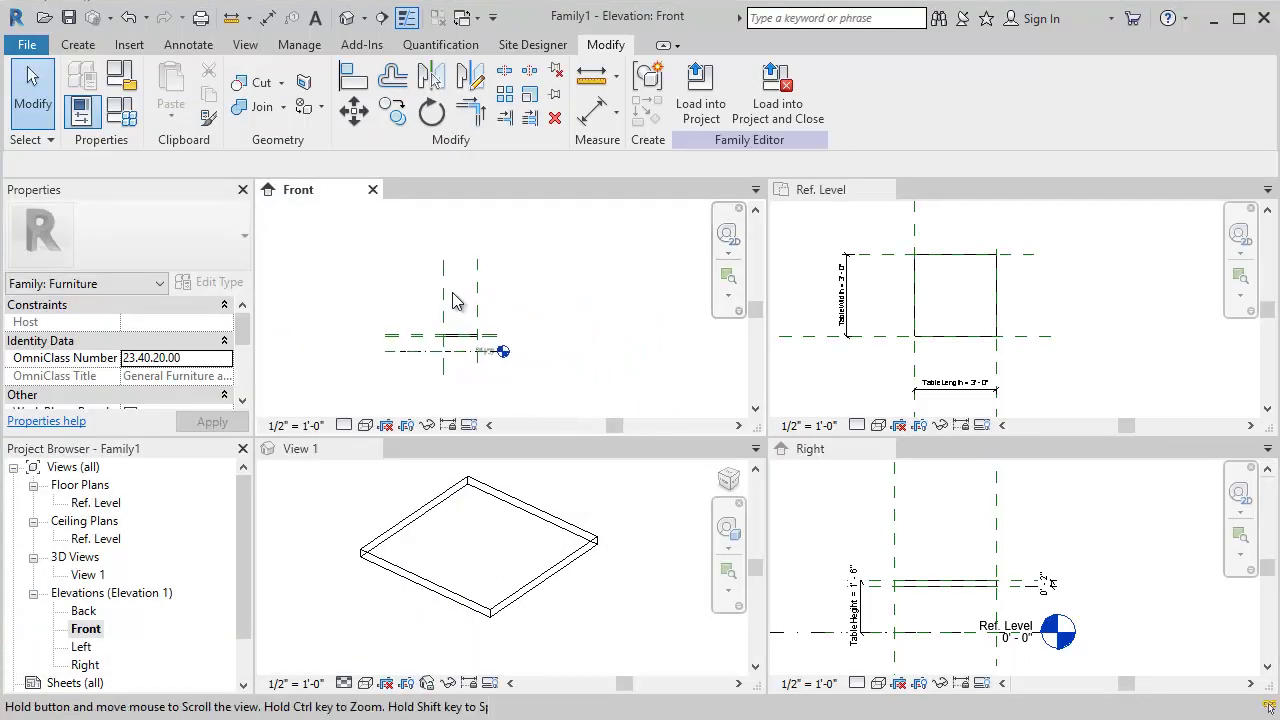
pyautogui.click(372, 189)
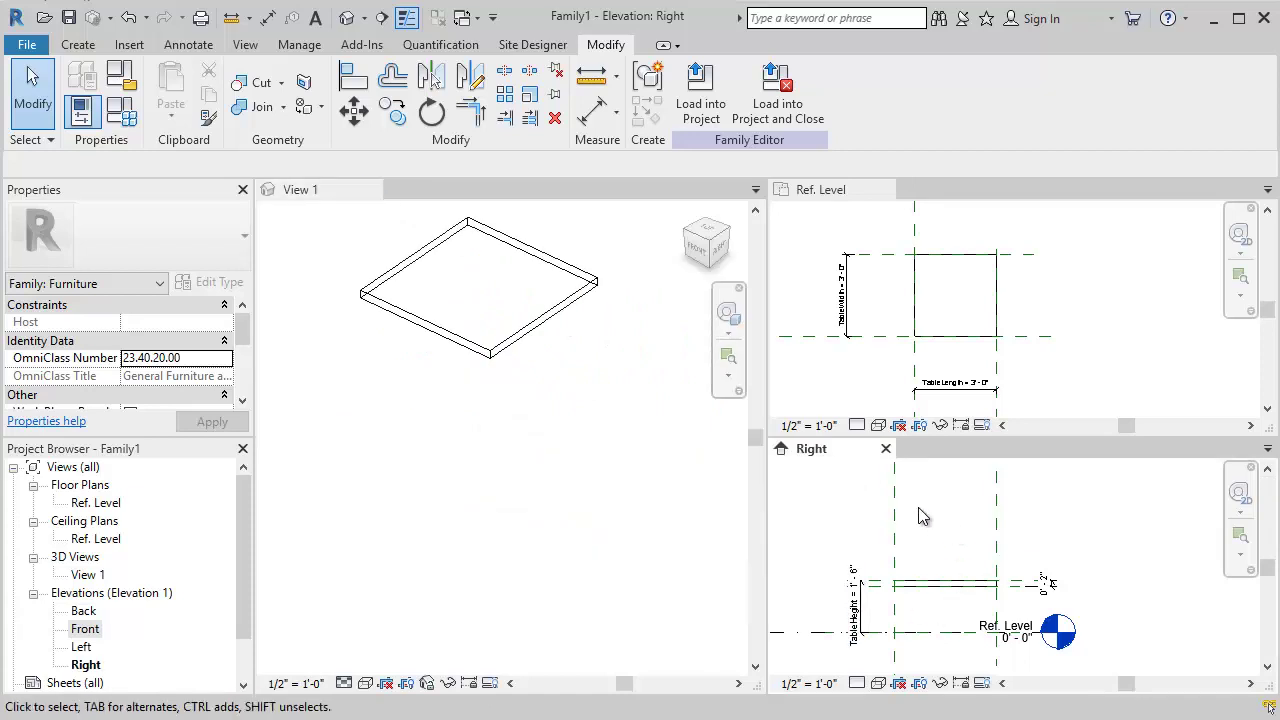
# - Undock the Ref. Level floor plan into a floating window over View 1 and minimize it
pyautogui.click(967, 316)
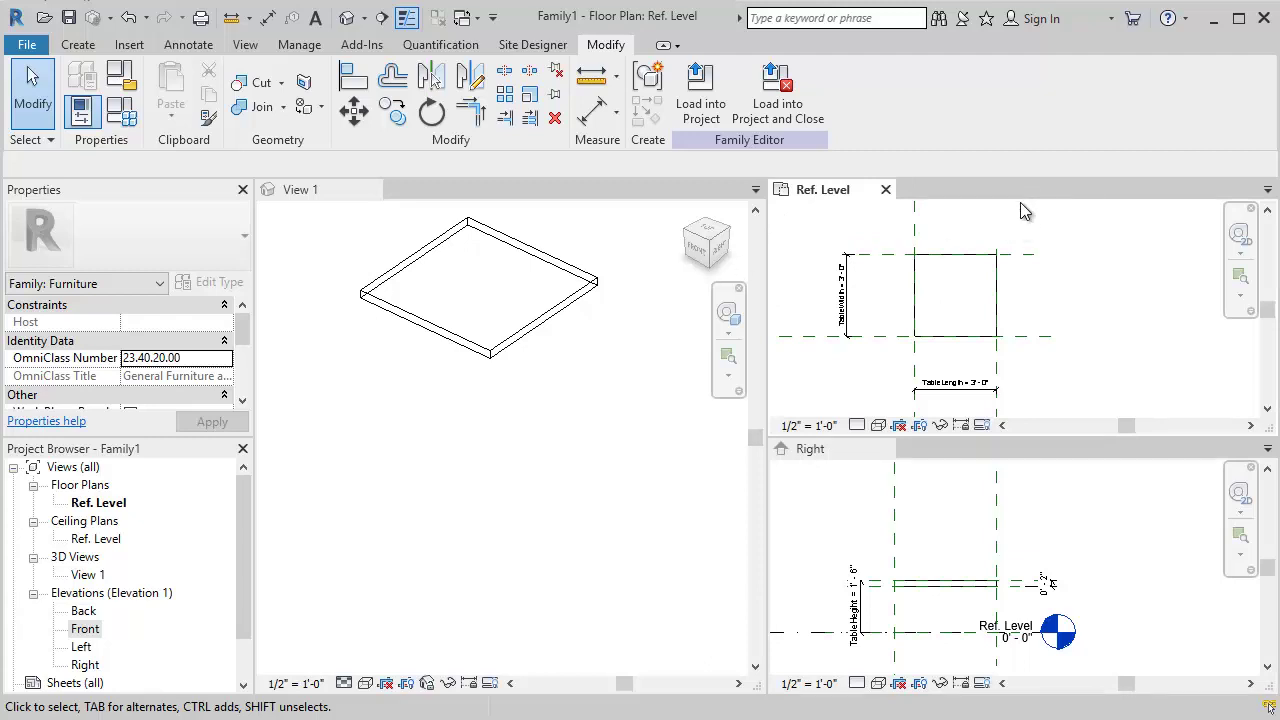
pyautogui.moveTo(836, 199); pyautogui.dragTo(366, 296)
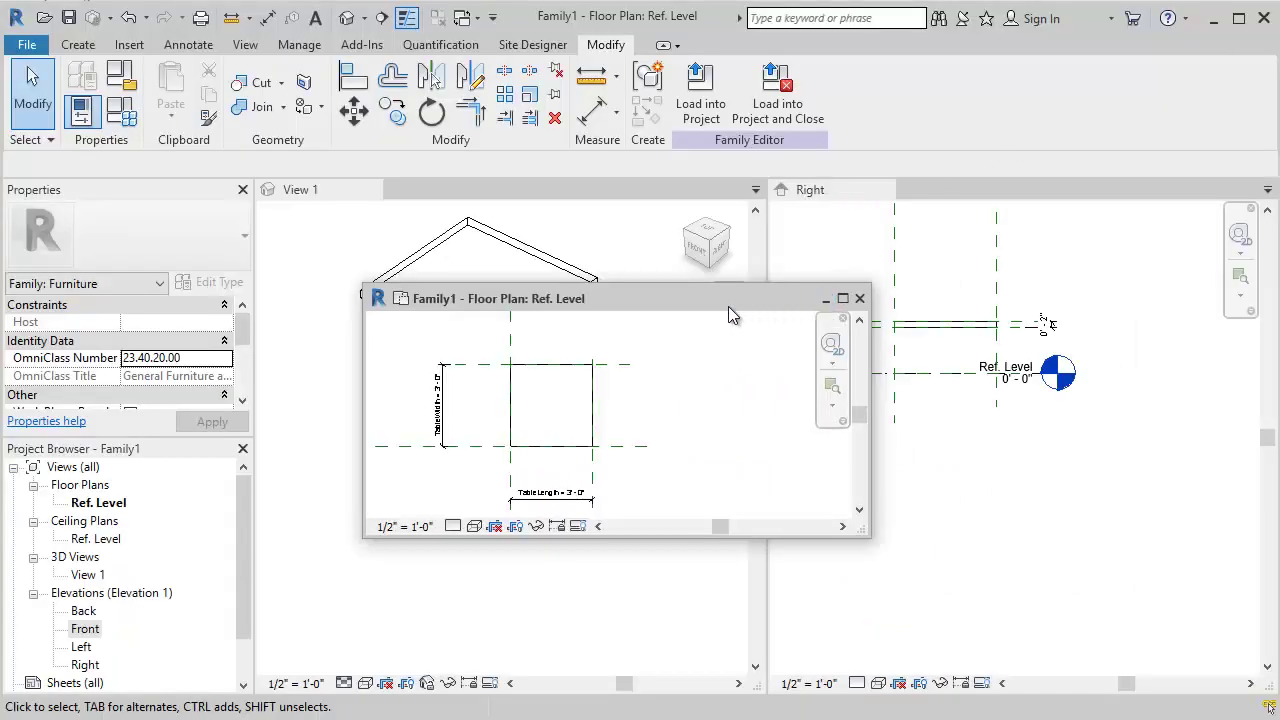
pyautogui.moveTo(729, 308); pyautogui.dragTo(672, 255)
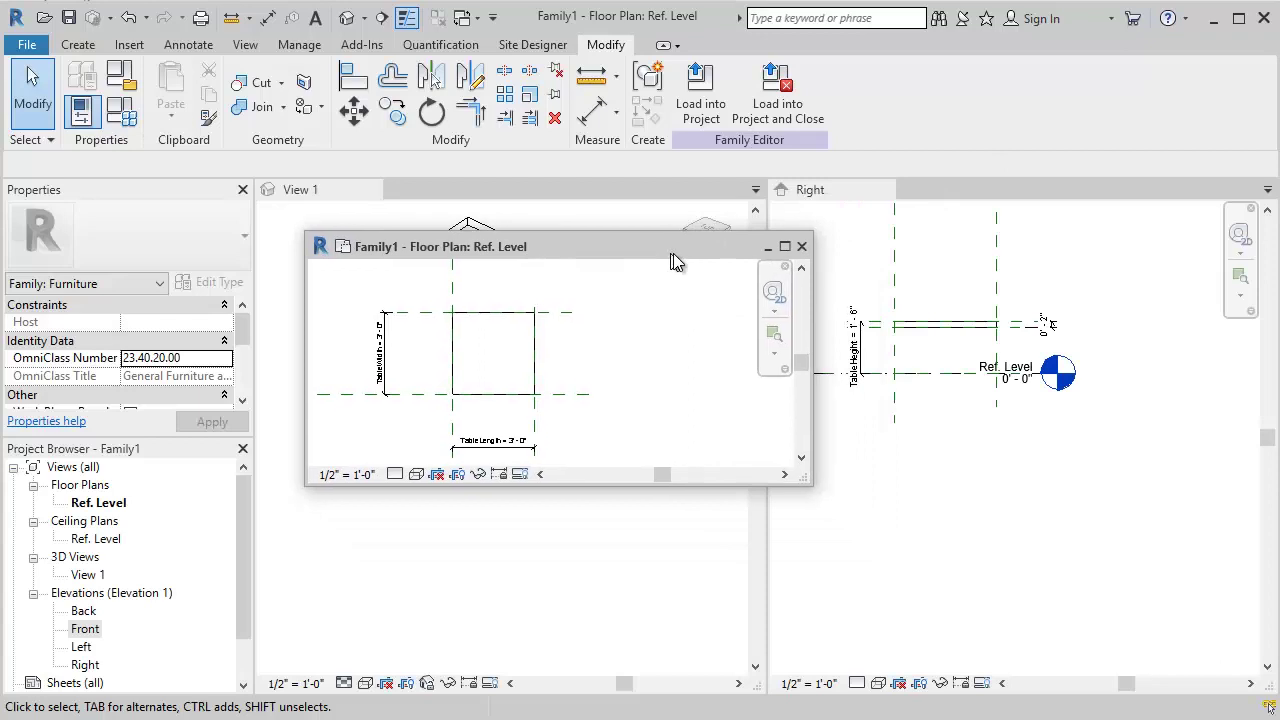
pyautogui.click(770, 250)
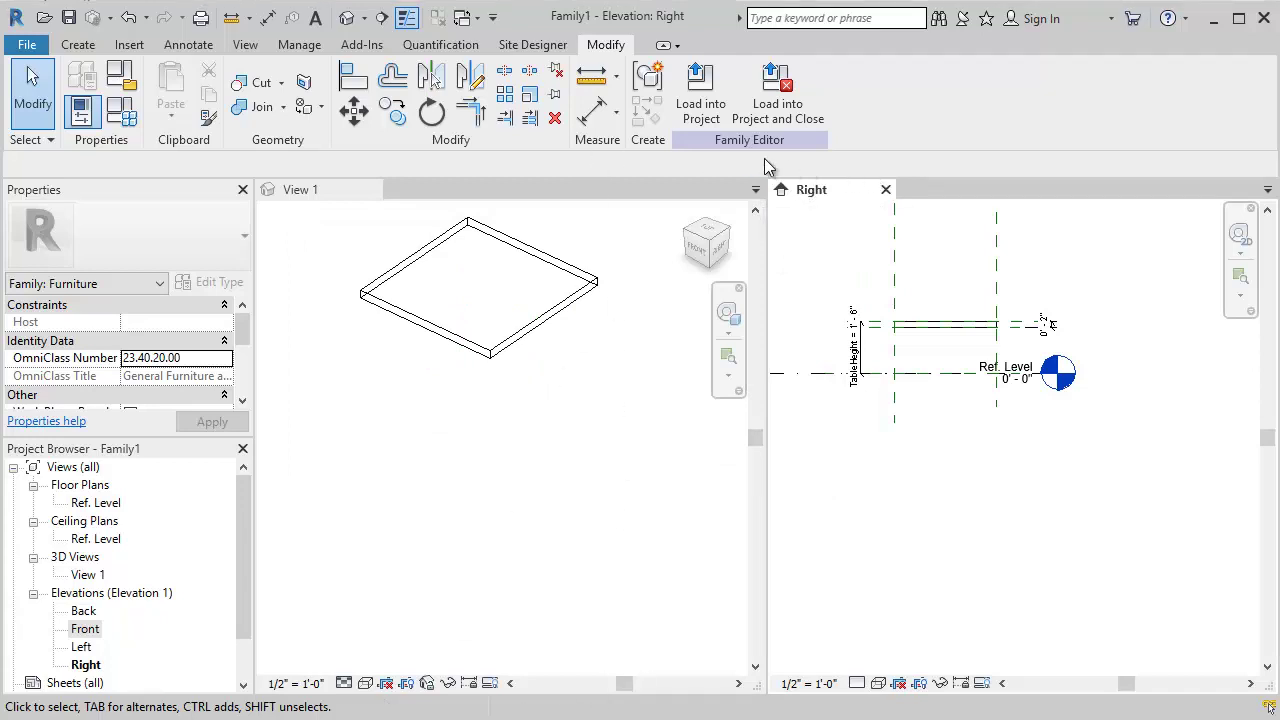
# - Bring back the minimized Ref. Level floor plan and dock it in the same view group as the Right elevation
pyautogui.click(245, 45)
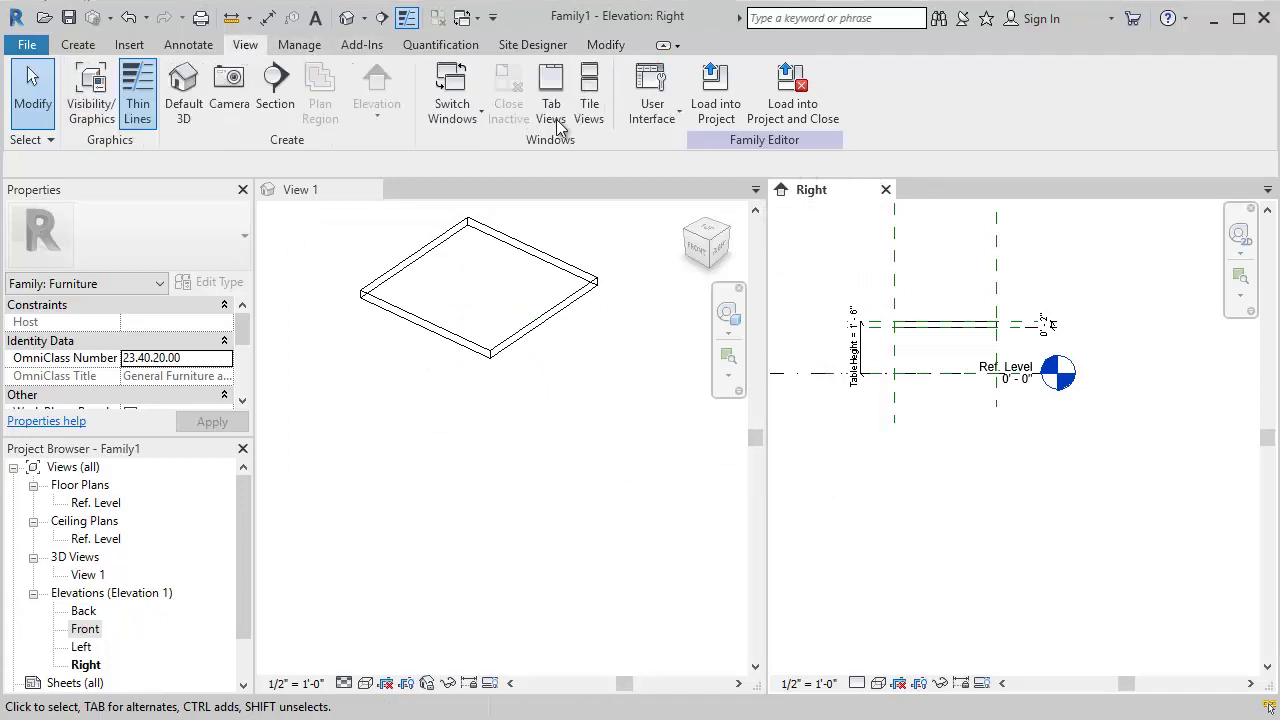
pyautogui.click(451, 125)
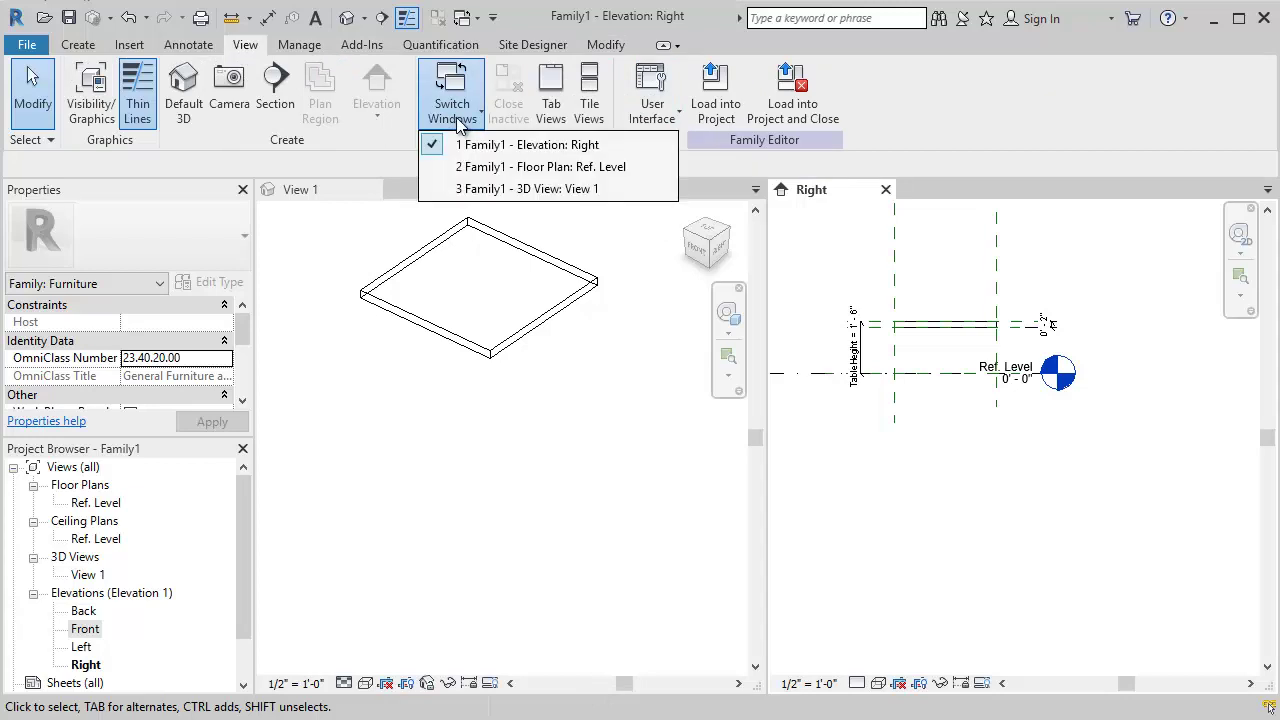
pyautogui.click(598, 167)
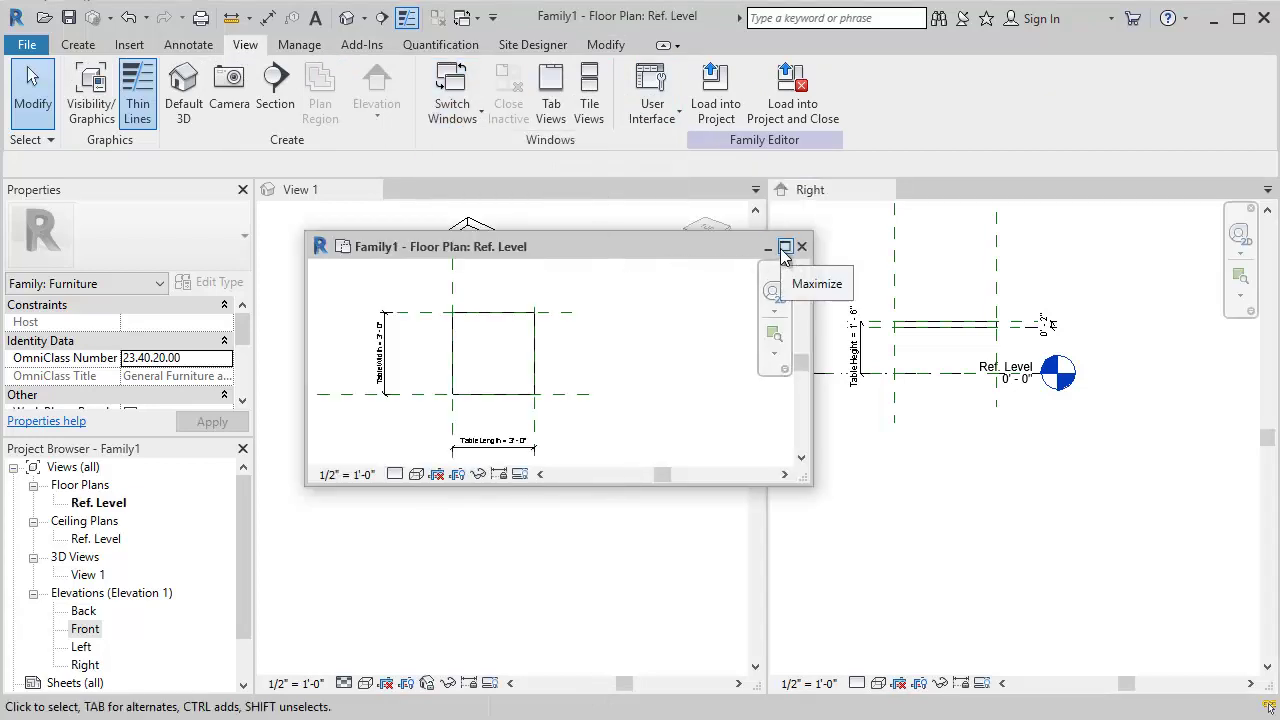
pyautogui.moveTo(656, 248); pyautogui.dragTo(890, 195)
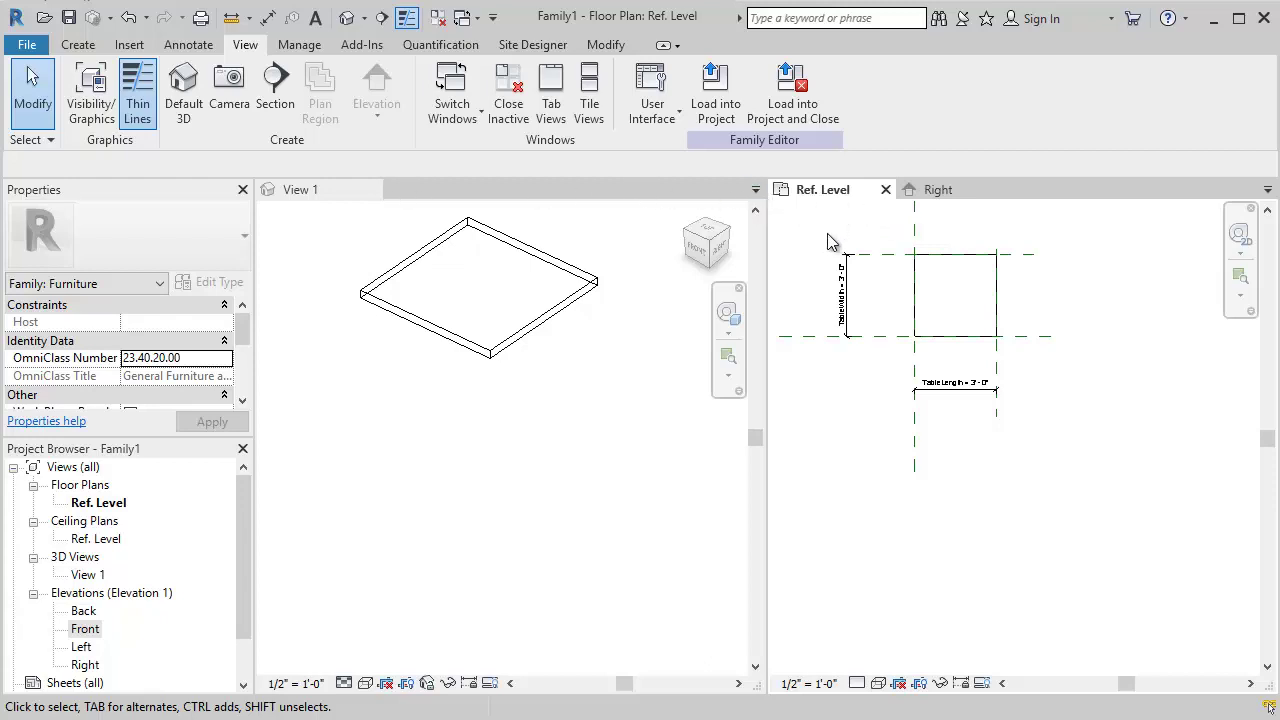
# - Tile all open views, then combine them into a single tabbed view area with Ref. Level active
pyautogui.press('w')
pyautogui.press('t')
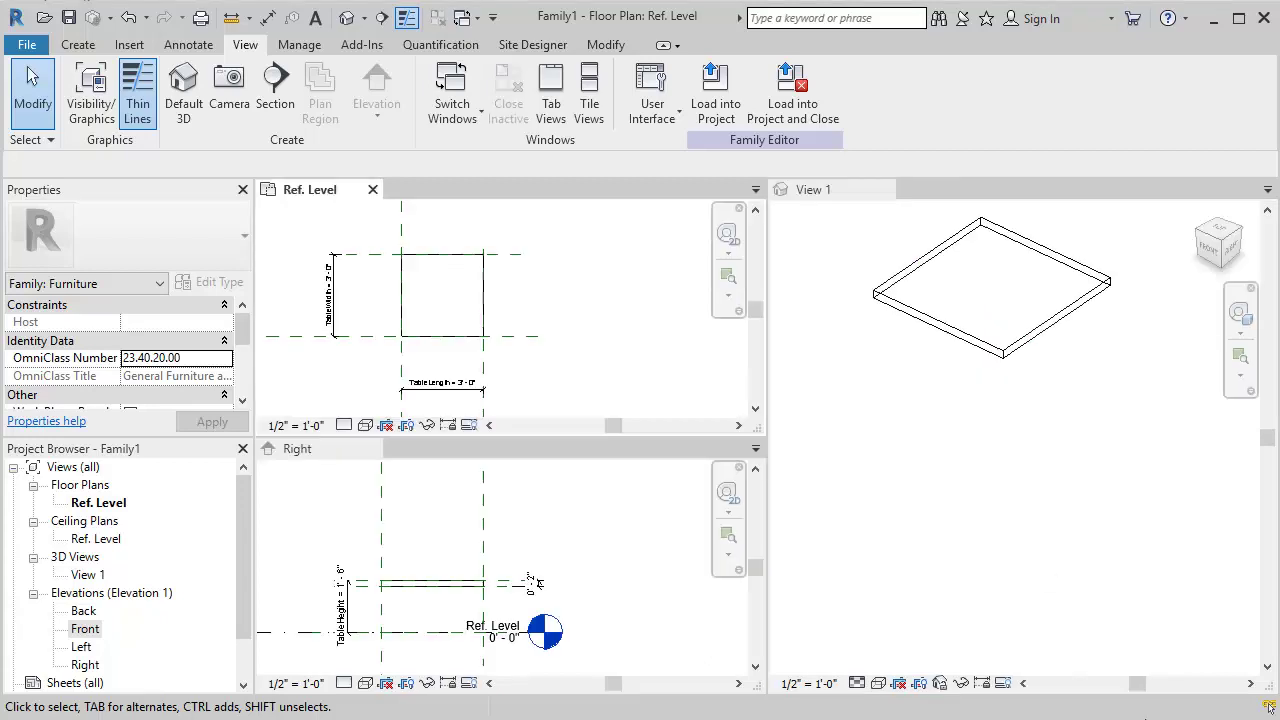
pyautogui.click(548, 100)
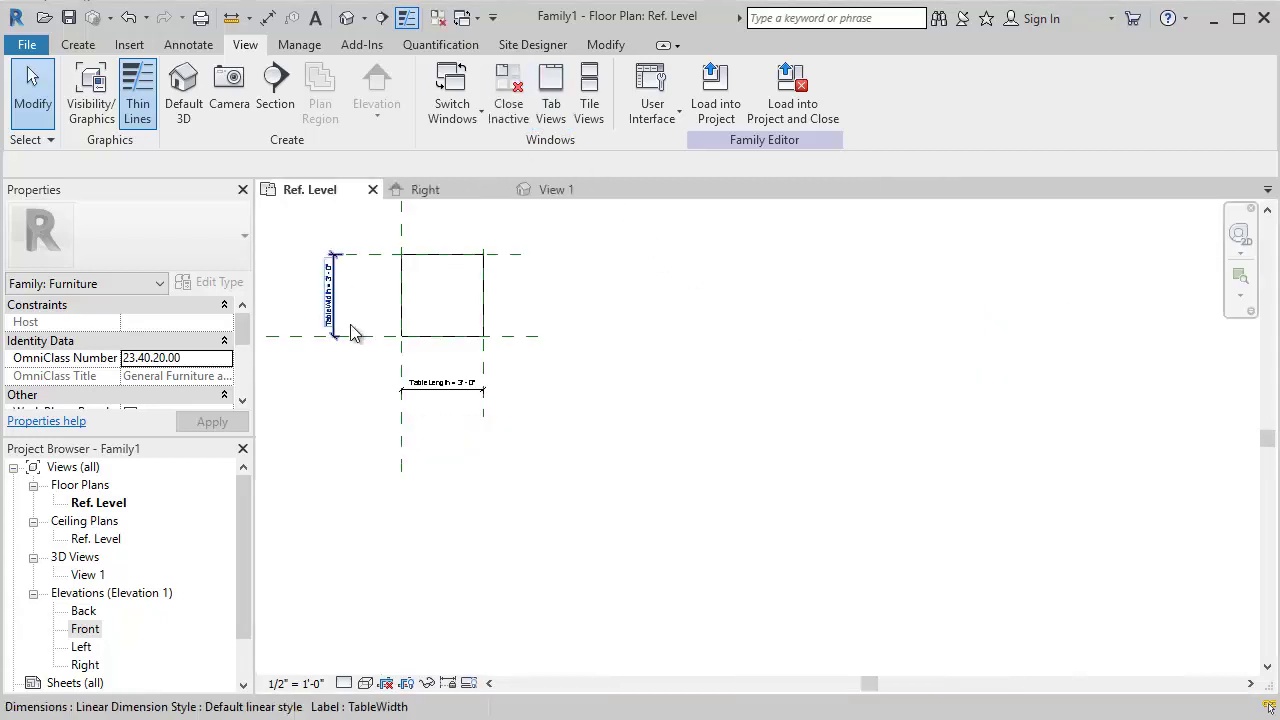
# - Create four reference planes offset 2" inward from the table's outer reference planes by picking them in the Ref. Level plan
pyautogui.scroll(4, 450, 287)
pyautogui.moveTo(450, 291); pyautogui.dragTo(768, 357, button='middle')
pyautogui.click(78, 44)
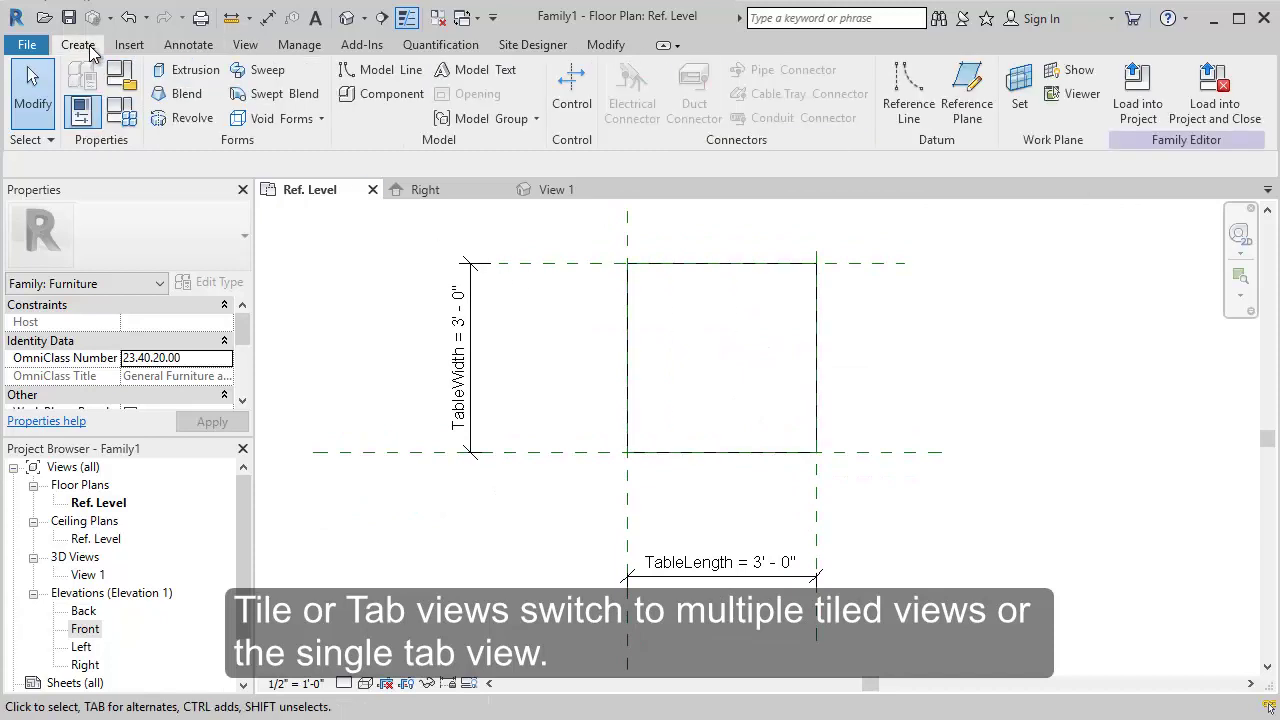
pyautogui.click(967, 95)
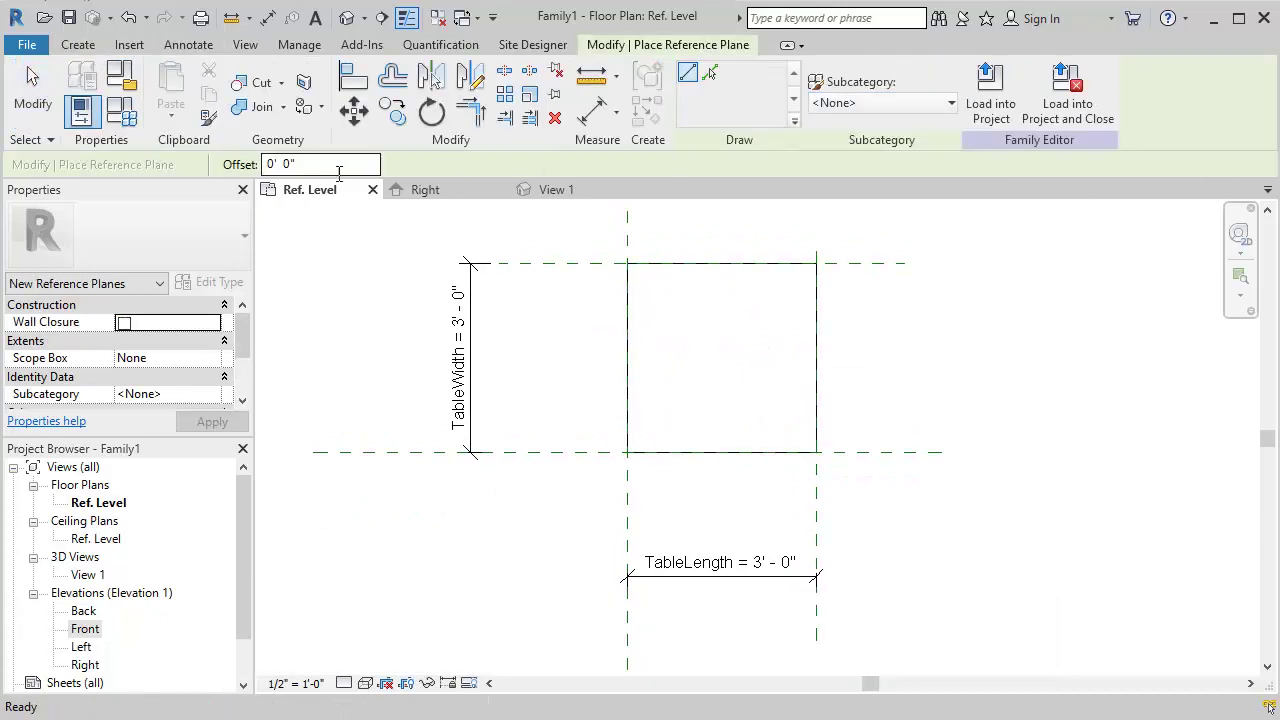
pyautogui.write('2"')
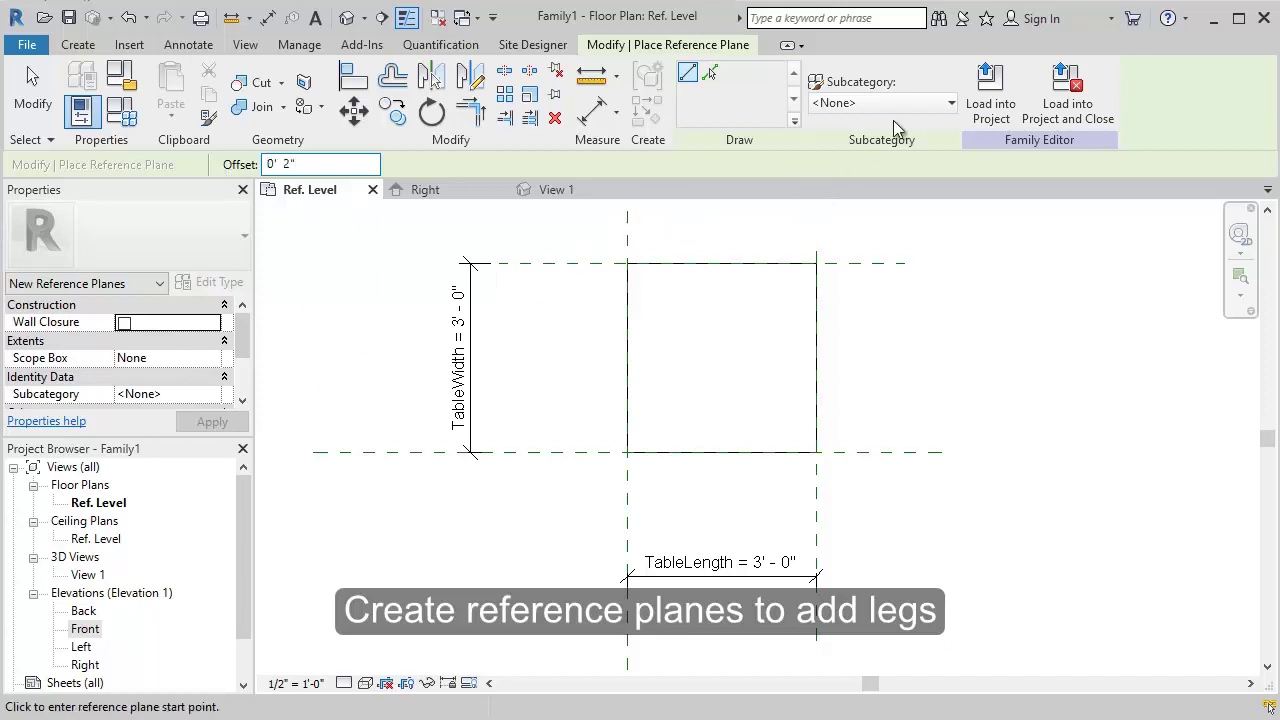
pyautogui.click(706, 80)
pyautogui.scroll(1, 632, 235)
pyautogui.click(628, 243)
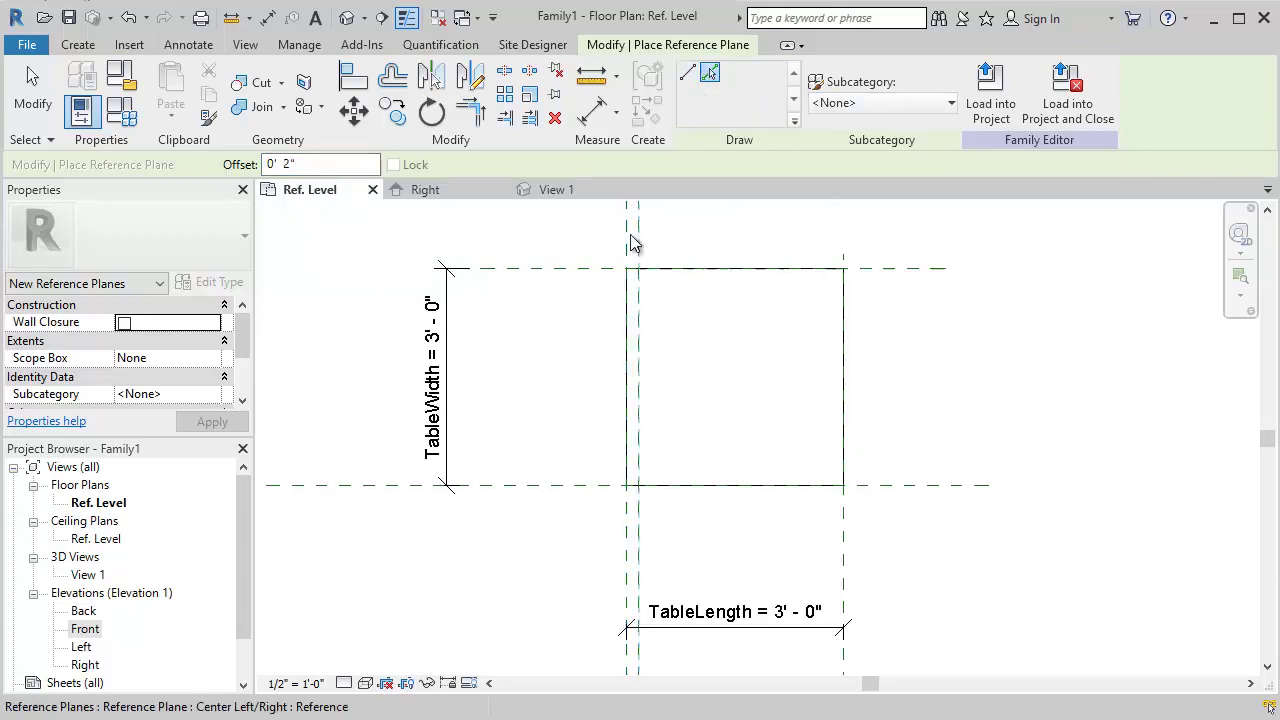
pyautogui.click(584, 271)
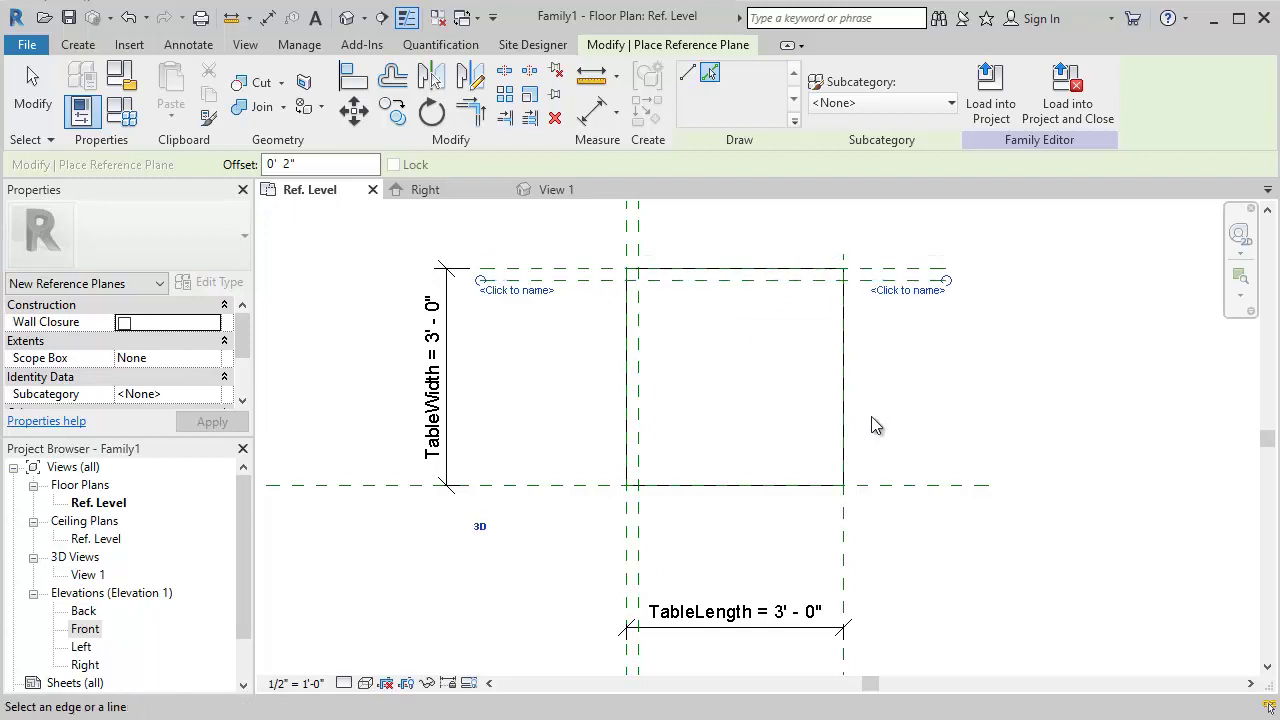
pyautogui.click(840, 545)
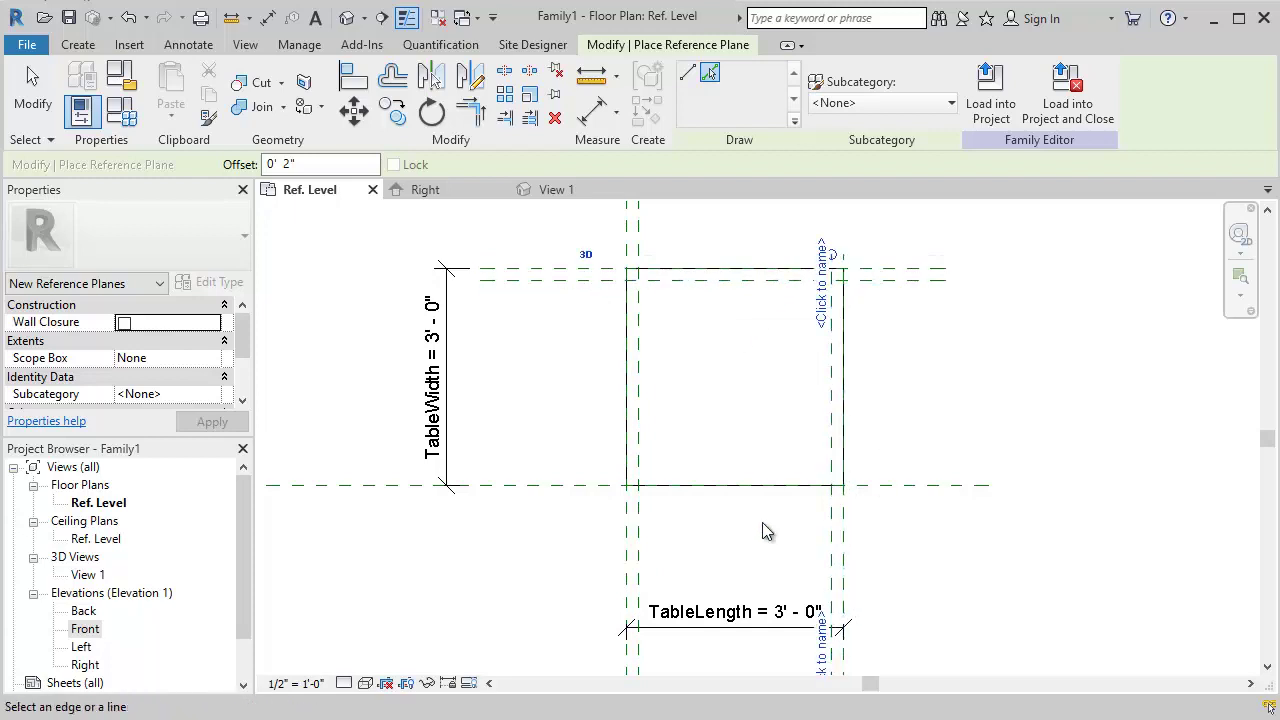
pyautogui.click(897, 488)
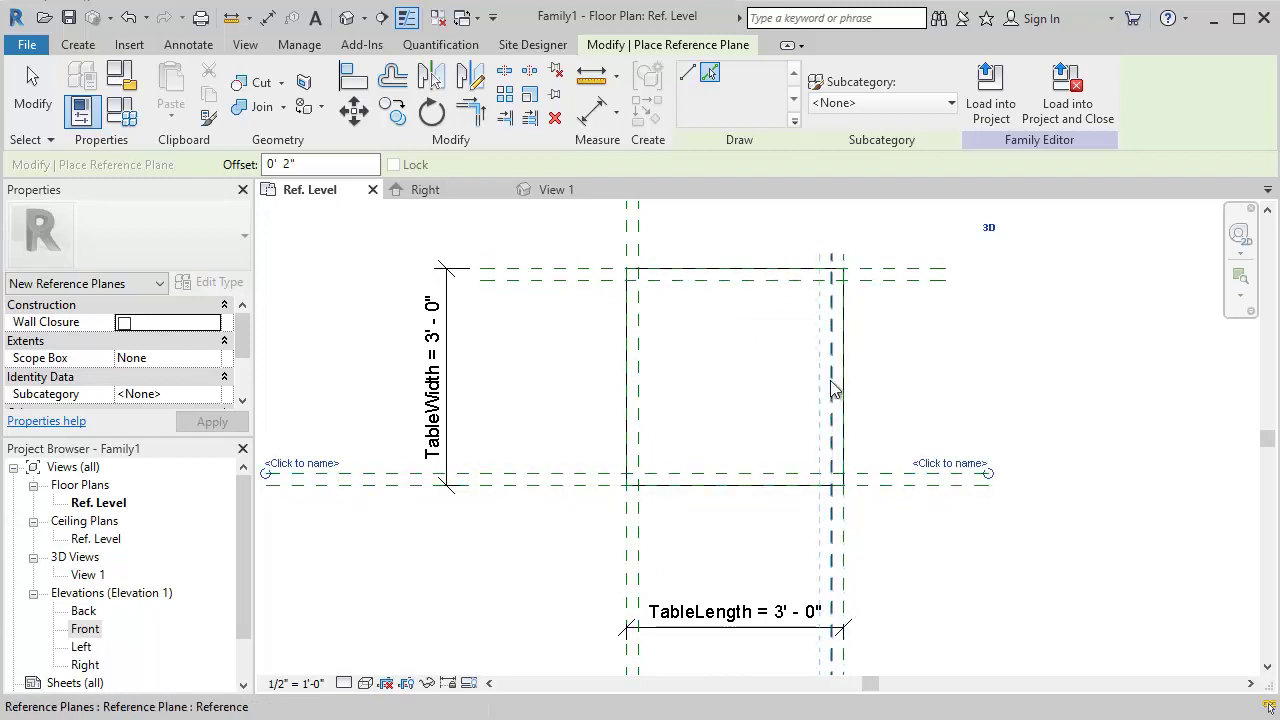
# - Add a second set of four reference planes offset 2" inward from the first inner set
pyautogui.click(834, 382)
pyautogui.click(700, 287)
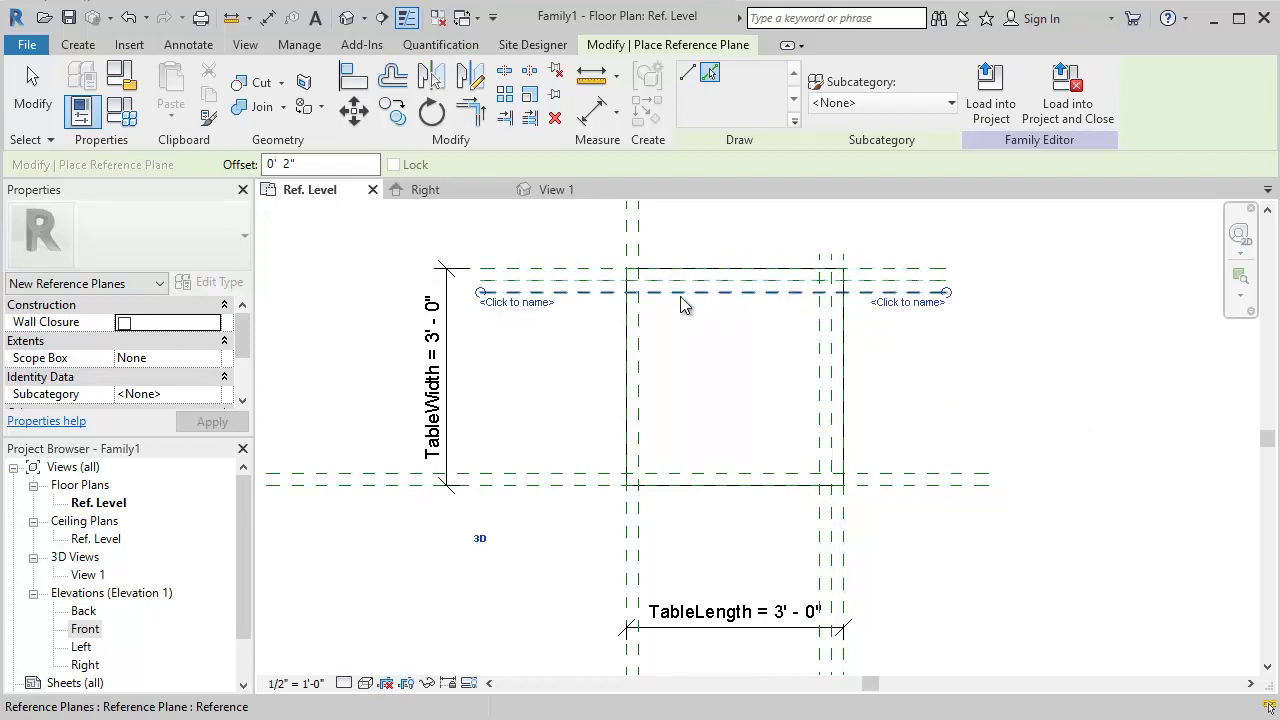
pyautogui.click(643, 345)
pyautogui.click(716, 478)
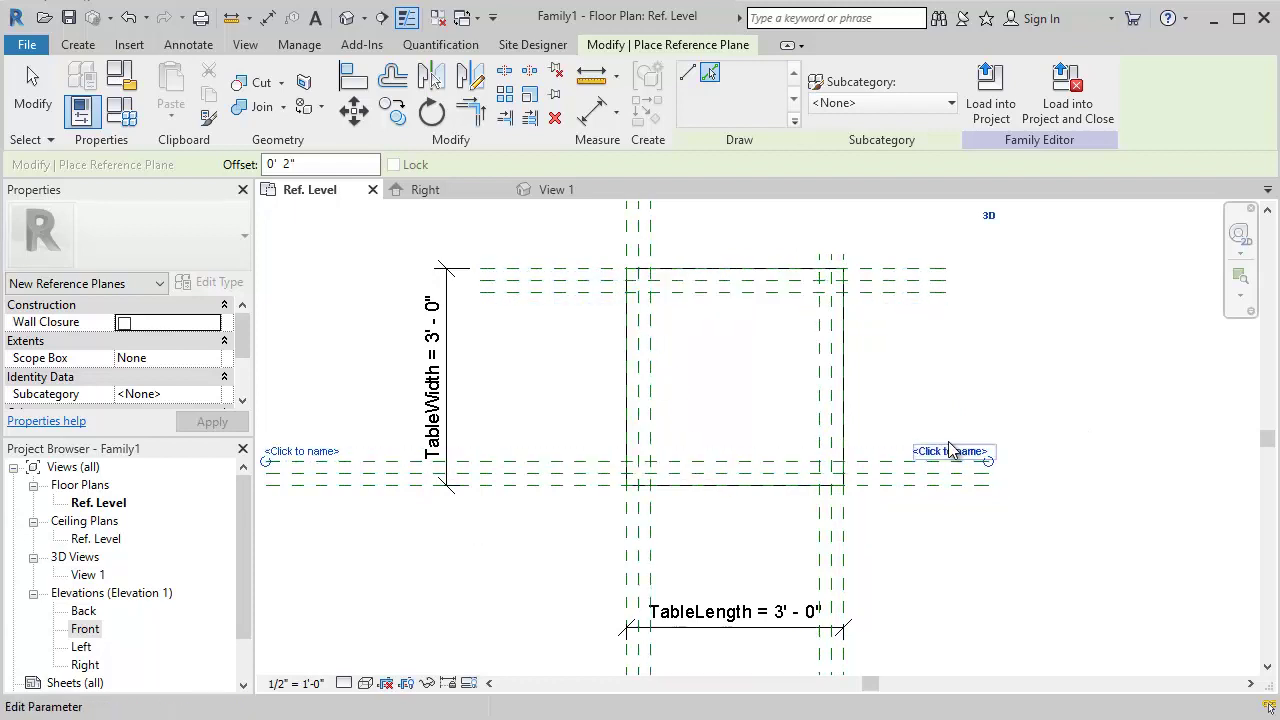
# - Start an extrusion, sketch a 2" square leg in the table's upper-left corner between the inner reference planes, and lock its four sides to them
pyautogui.click(77, 44)
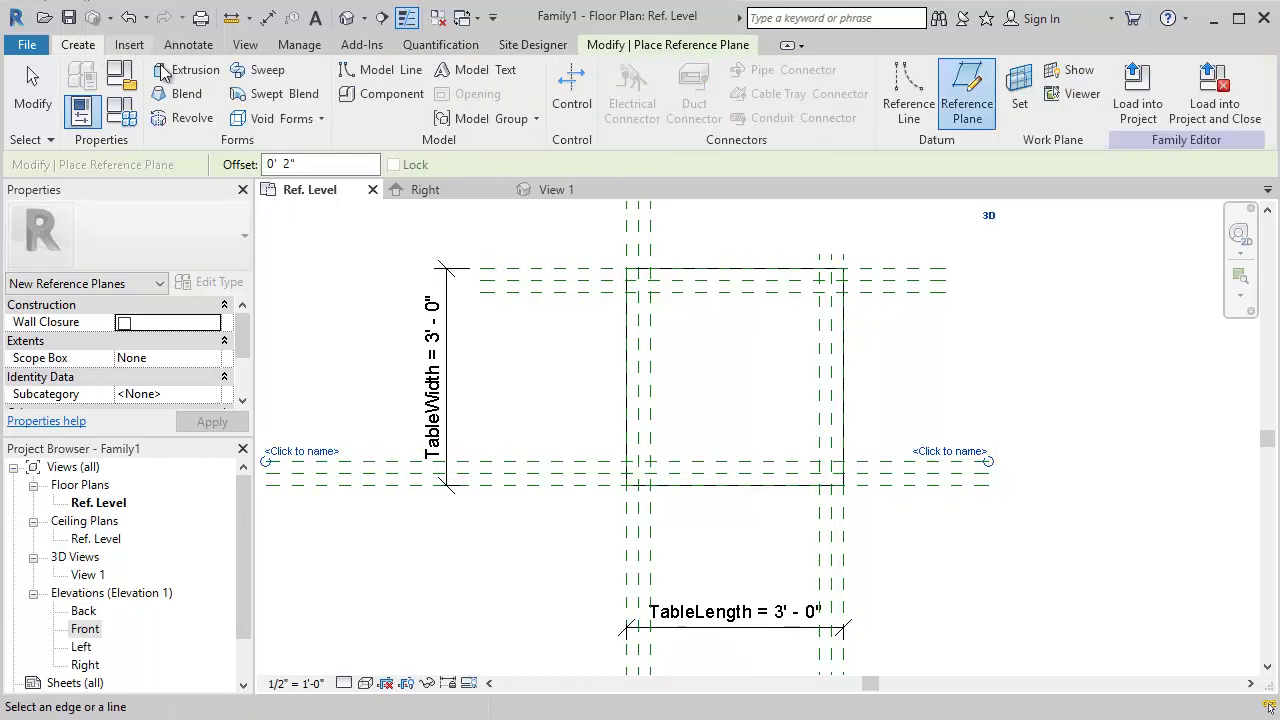
pyautogui.click(195, 70)
pyautogui.scroll(5, 663, 266)
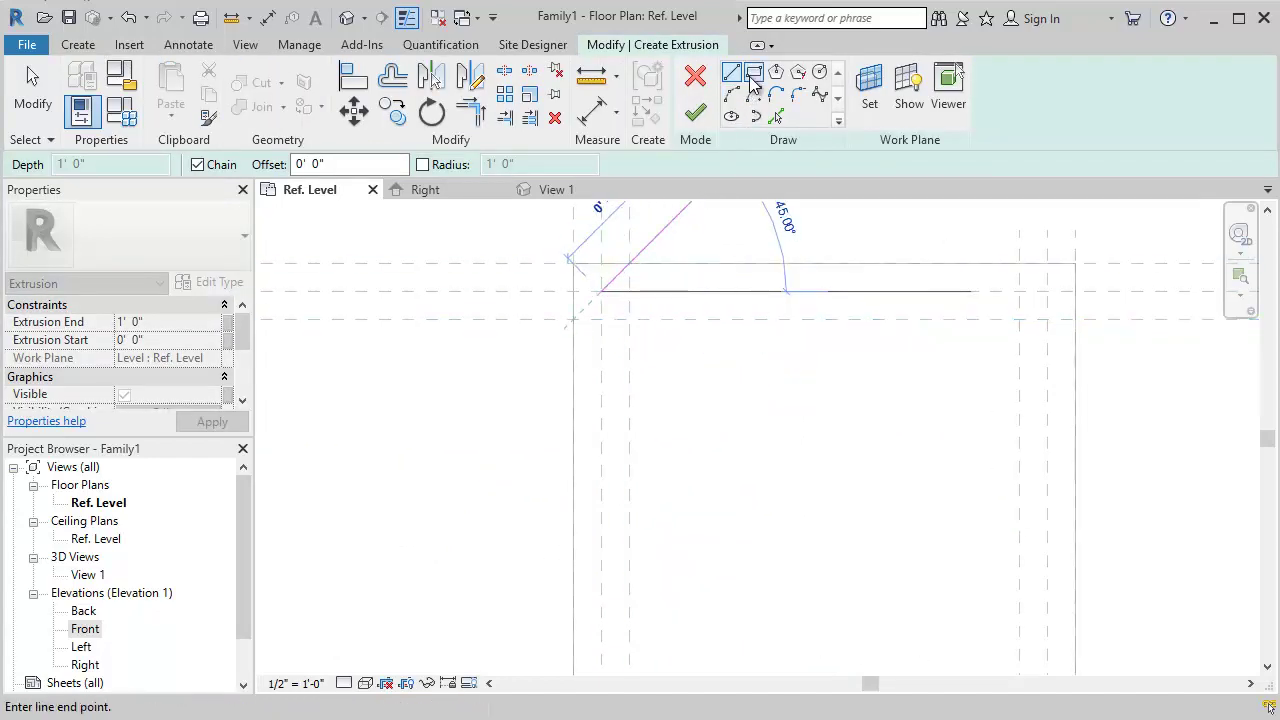
pyautogui.click(753, 72)
pyautogui.click(601, 291)
pyautogui.click(629, 319)
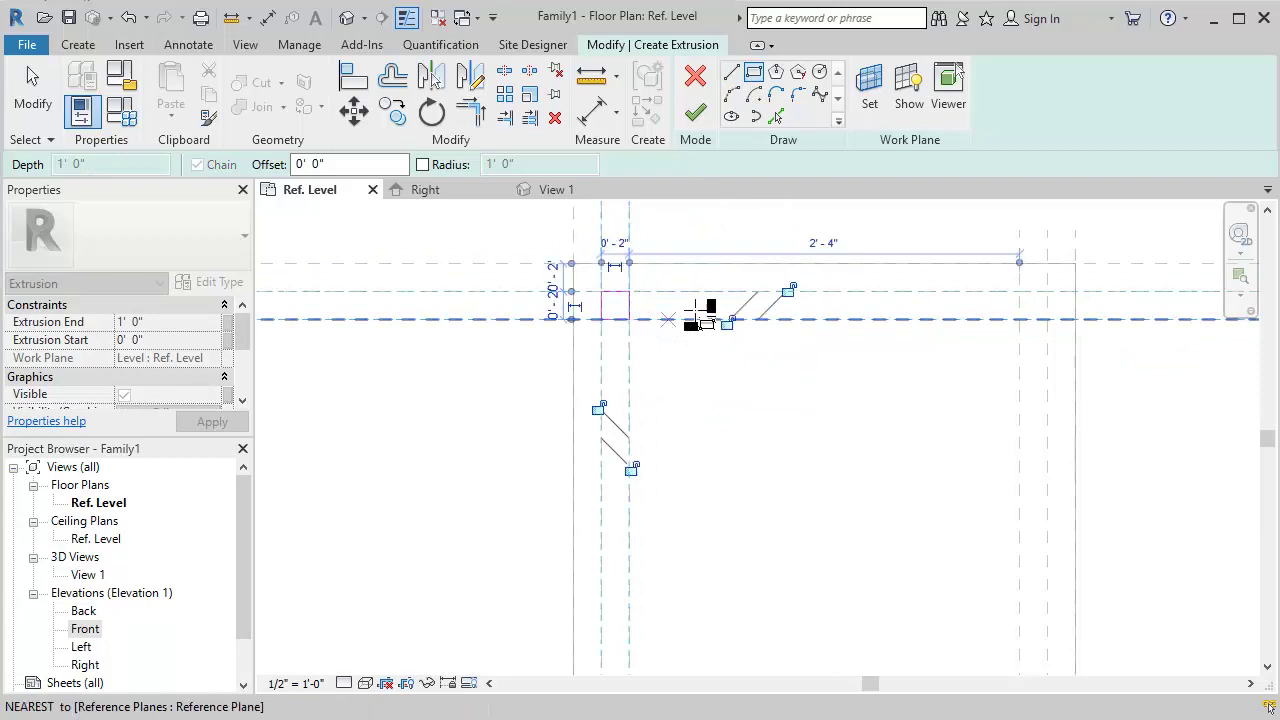
pyautogui.click(728, 324)
pyautogui.click(789, 290)
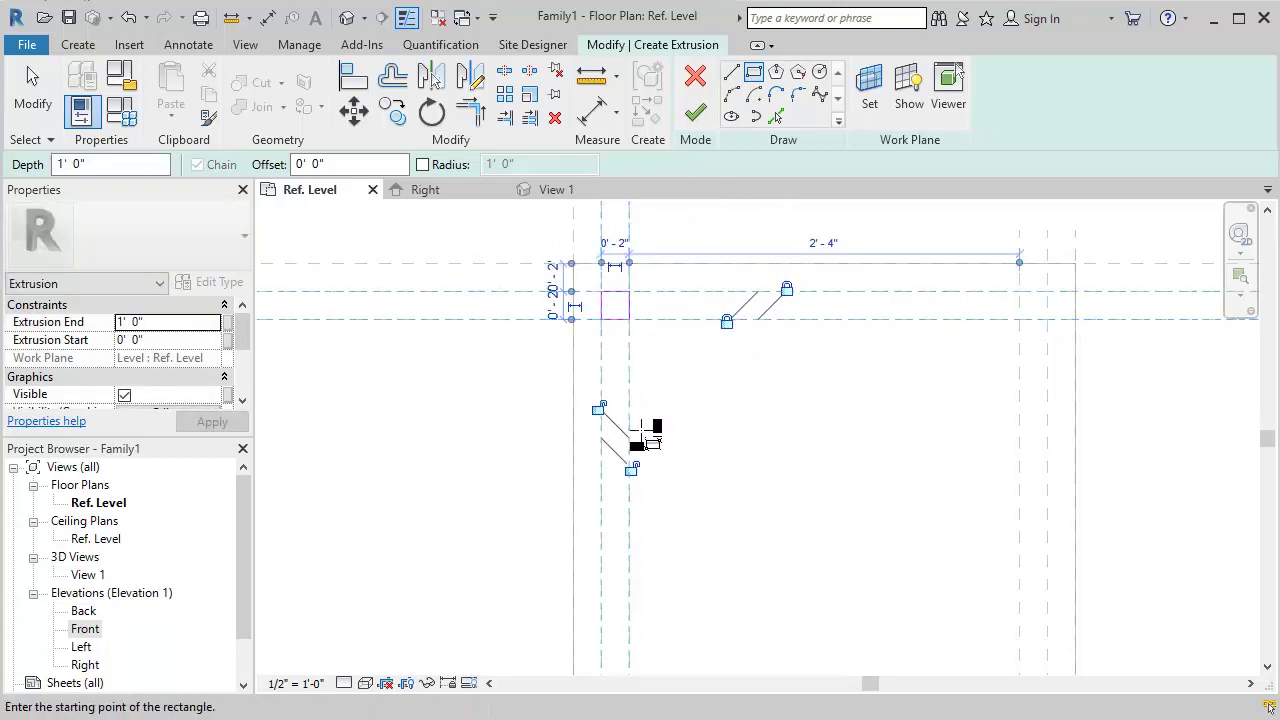
pyautogui.click(599, 409)
pyautogui.click(631, 467)
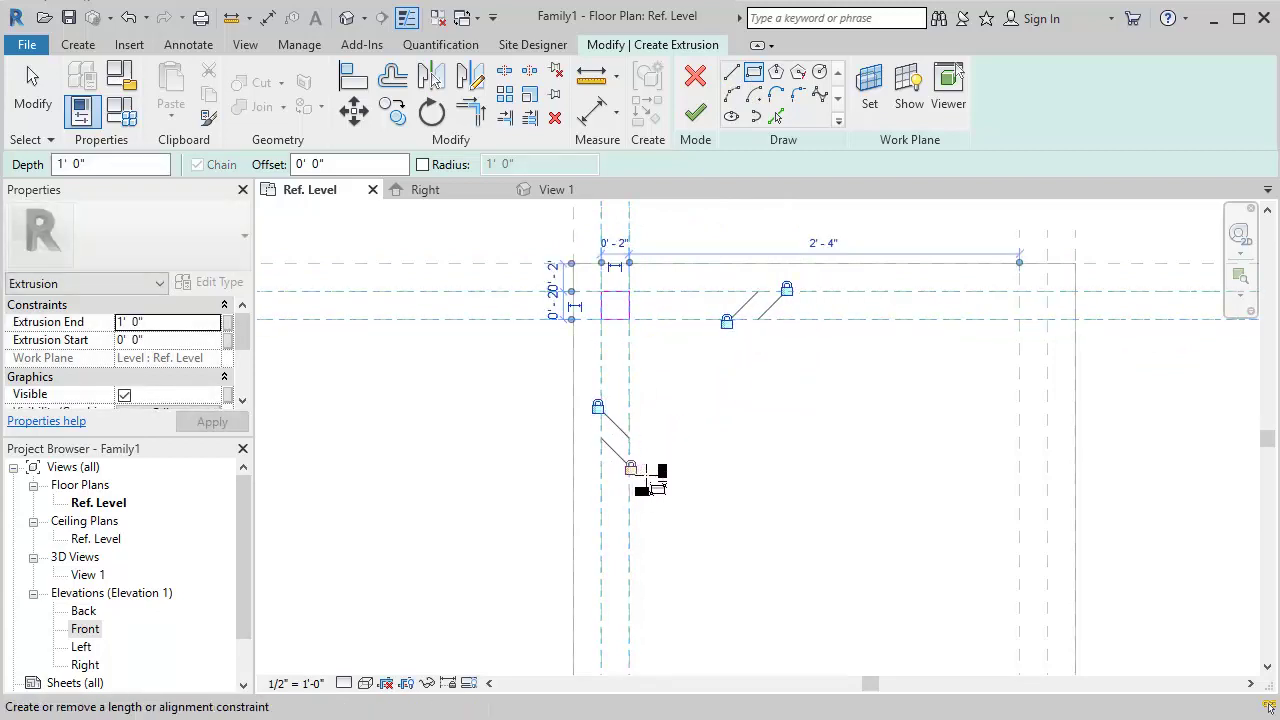
# - Sketch the upper-right leg rectangle between the inner reference planes, lock its sides, and check the locks on the horizontal planes
pyautogui.click(1019, 291)
pyautogui.click(1047, 319)
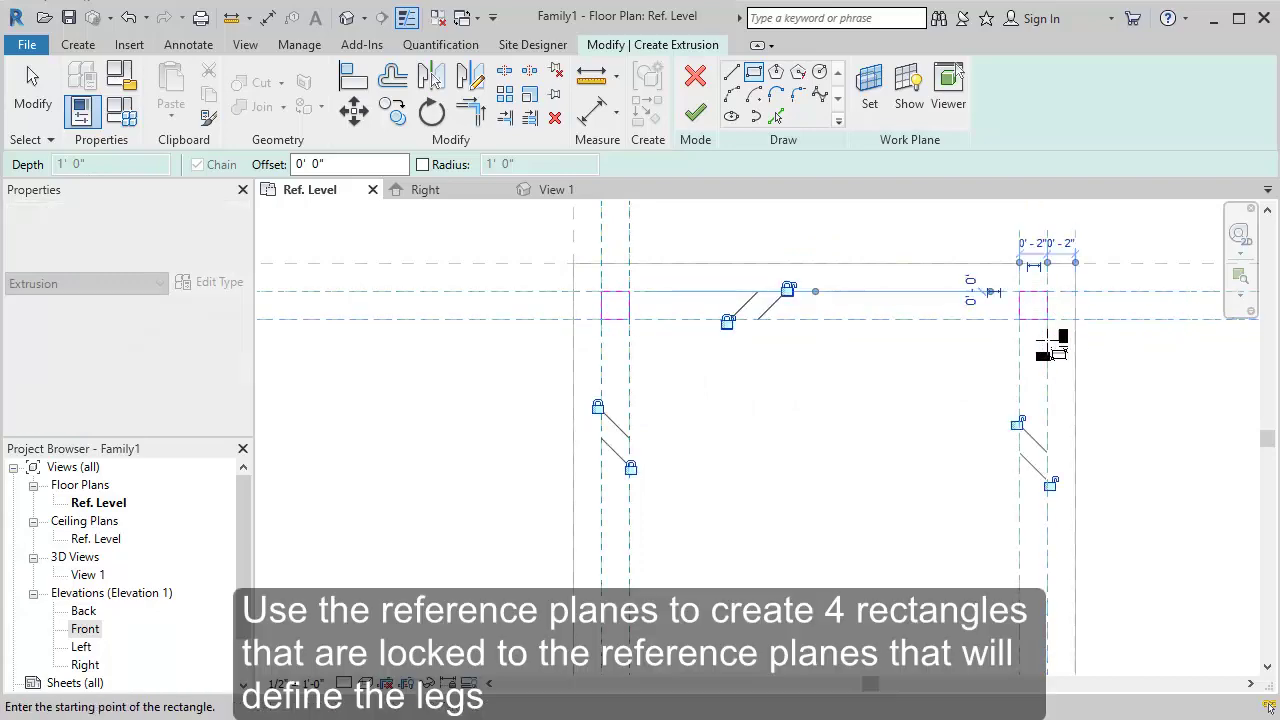
pyautogui.click(1017, 424)
pyautogui.click(1049, 484)
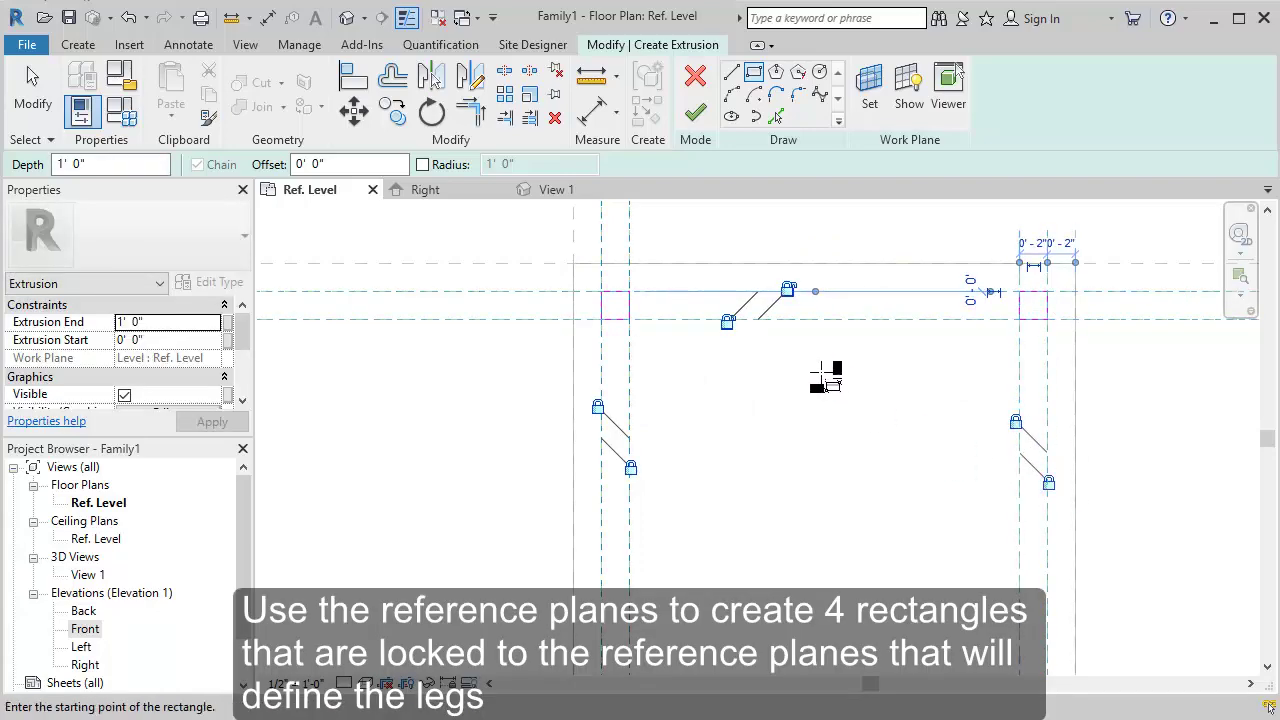
pyautogui.scroll(8, 806, 281)
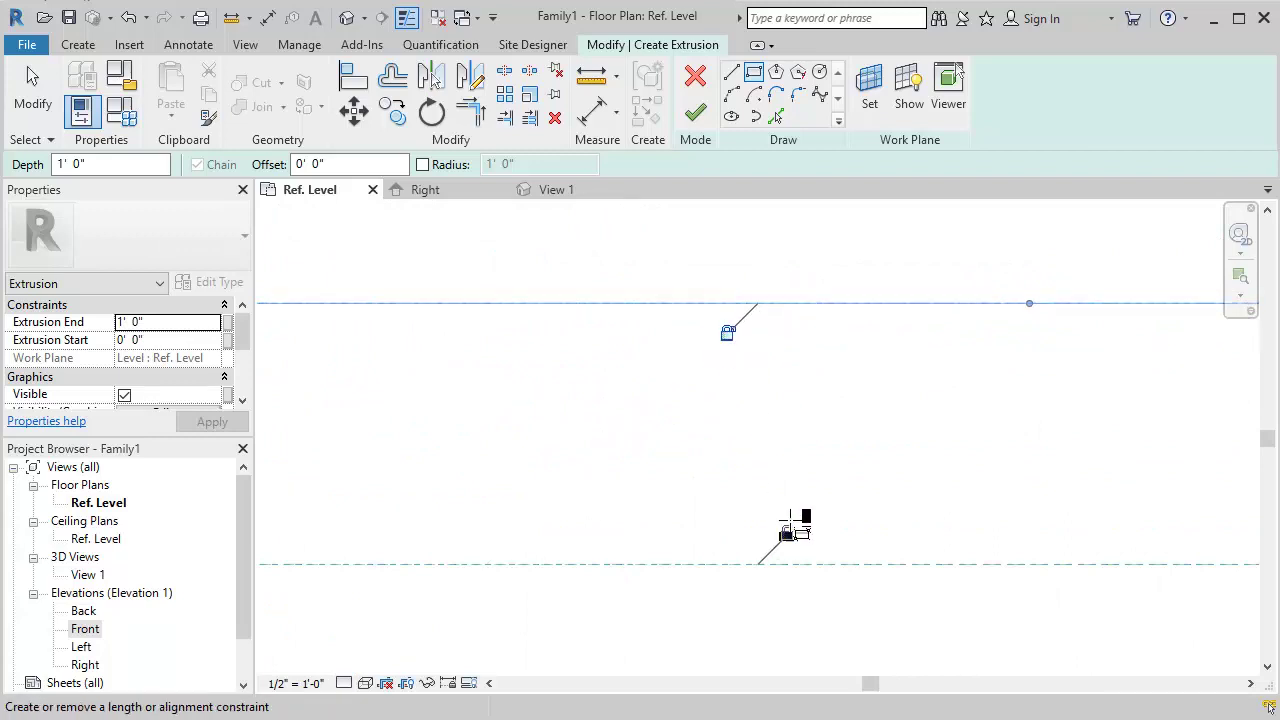
pyautogui.scroll(-5, 915, 430)
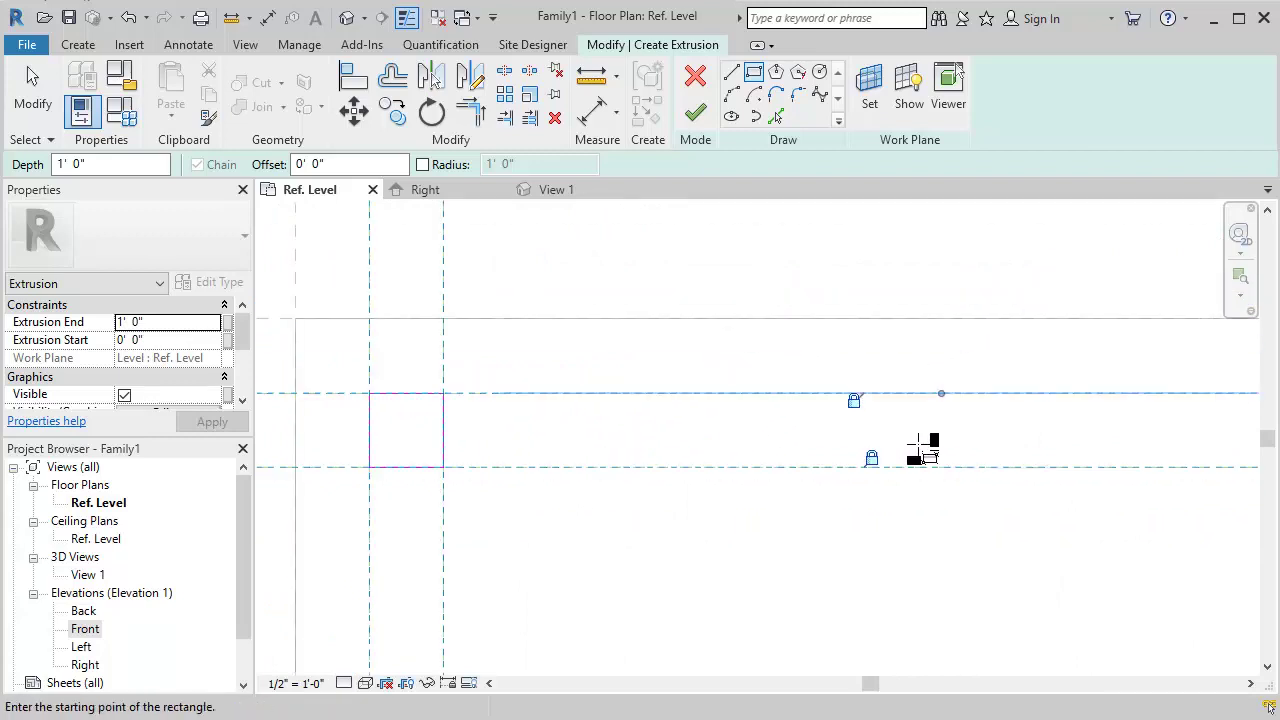
# - Sketch the 2" square lower-right leg on the inner reference planes and lock its sides to them
pyautogui.moveTo(1000, 486); pyautogui.dragTo(669, 401, button='middle')
pyautogui.scroll(-3, 894, 443)
pyautogui.moveTo(894, 443); pyautogui.dragTo(851, 508, button='middle')
pyautogui.scroll(3, 790, 515)
pyautogui.click(752, 76)
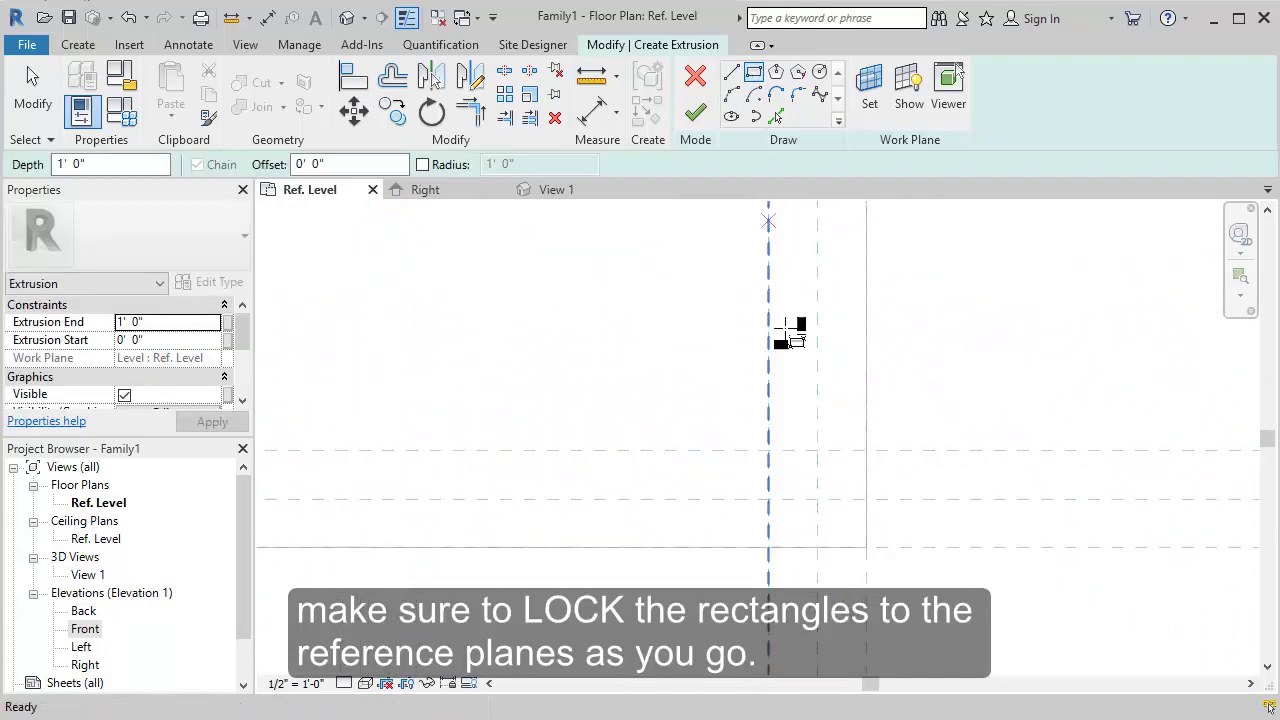
pyautogui.click(769, 451)
pyautogui.click(817, 499)
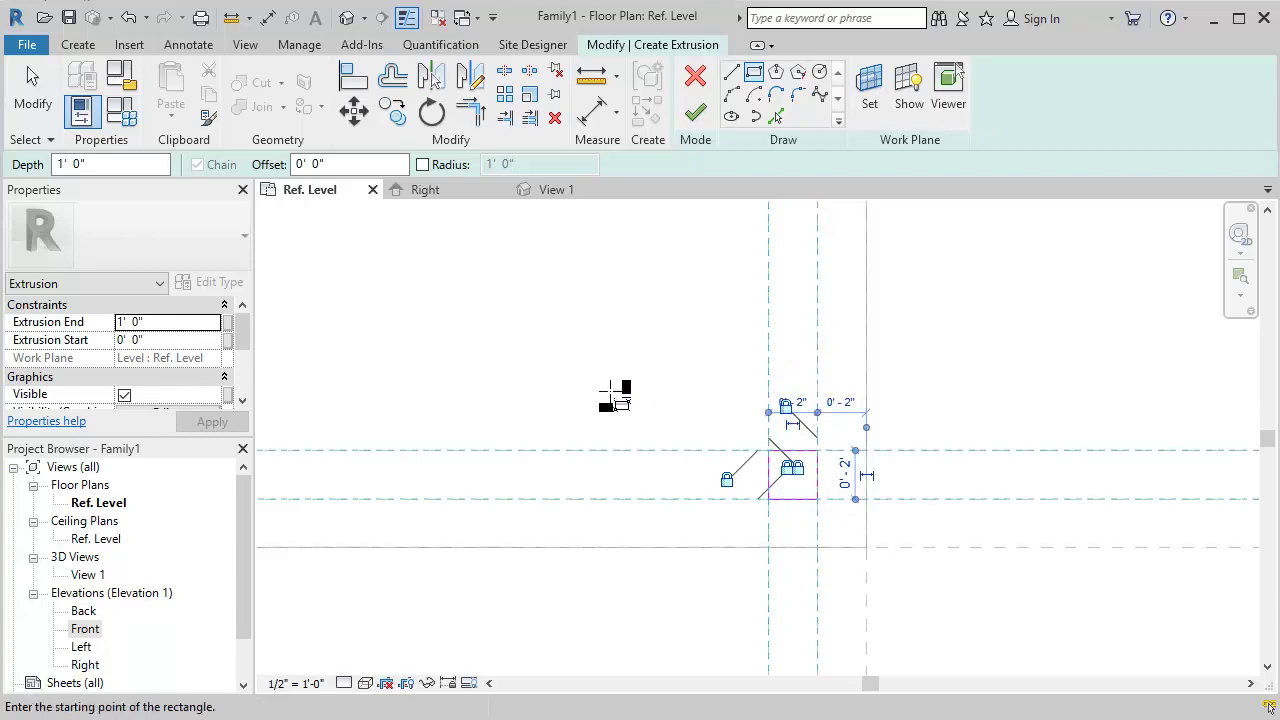
# - Sketch the 2" square lower-left leg on the inner reference planes and lock its sides to them
pyautogui.scroll(-3, 615, 420)
pyautogui.scroll(2, 697, 470)
pyautogui.scroll(3, 697, 470)
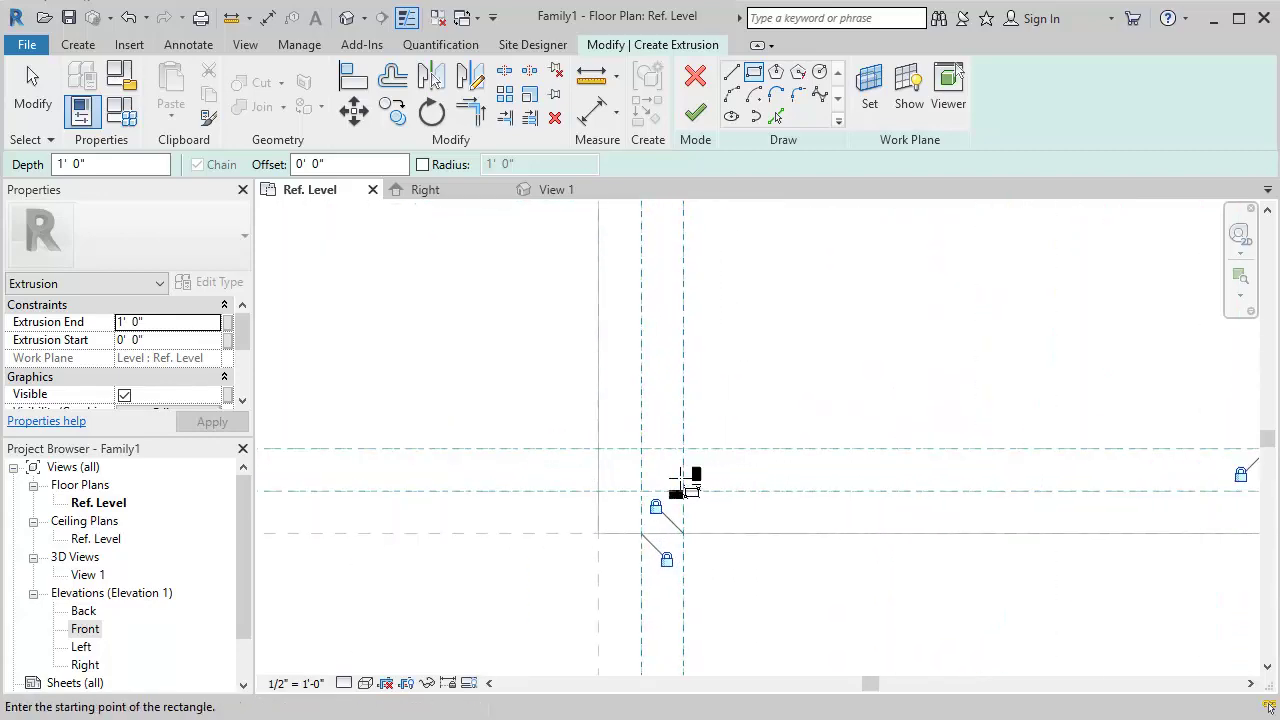
pyautogui.click(614, 433)
pyautogui.click(678, 497)
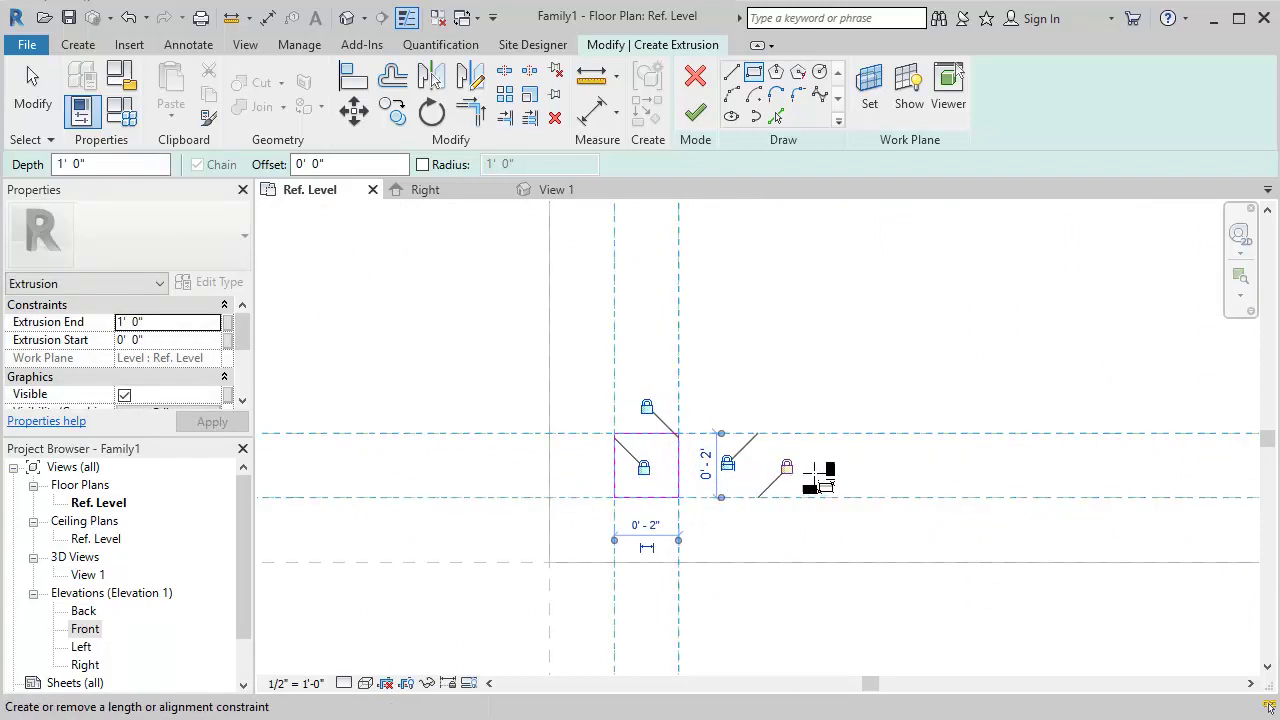
# - Finish the extrusion of the four legs with a depth of 1' 0"
pyautogui.scroll(-3, 855, 318)
pyautogui.scroll(5, 855, 325)
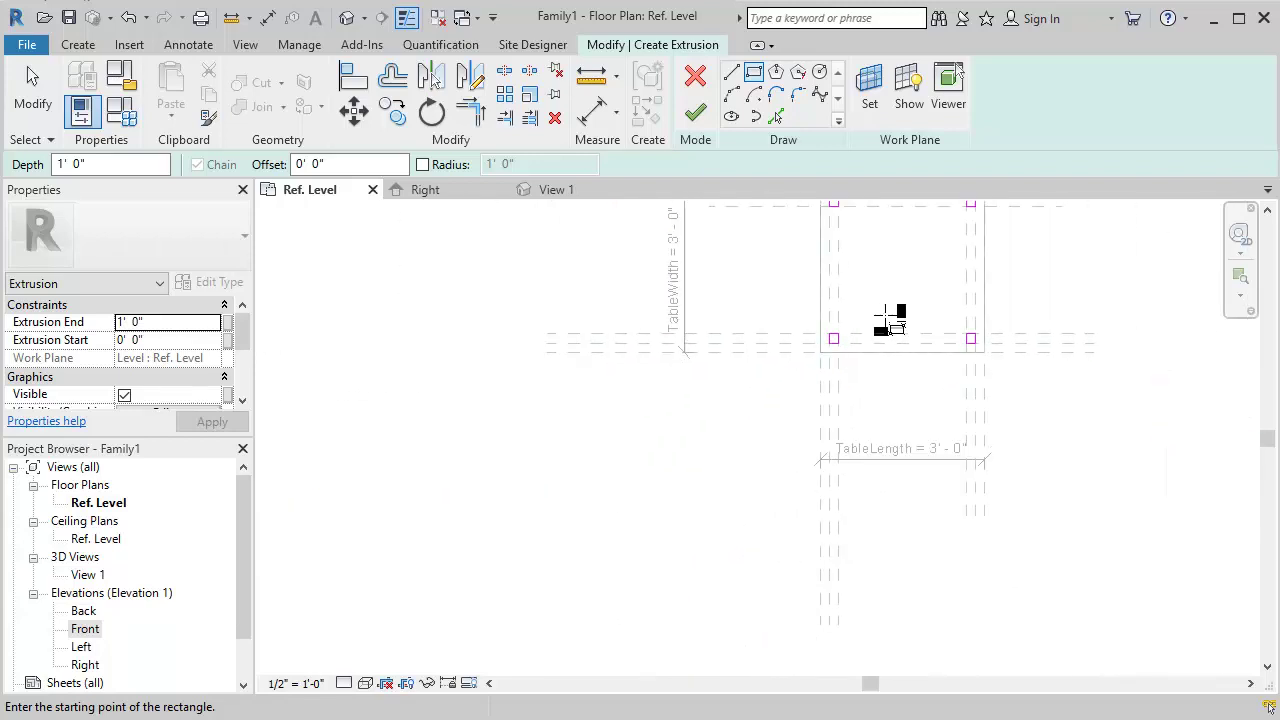
pyautogui.moveTo(894, 314); pyautogui.dragTo(789, 449, button='middle')
pyautogui.click(148, 165)
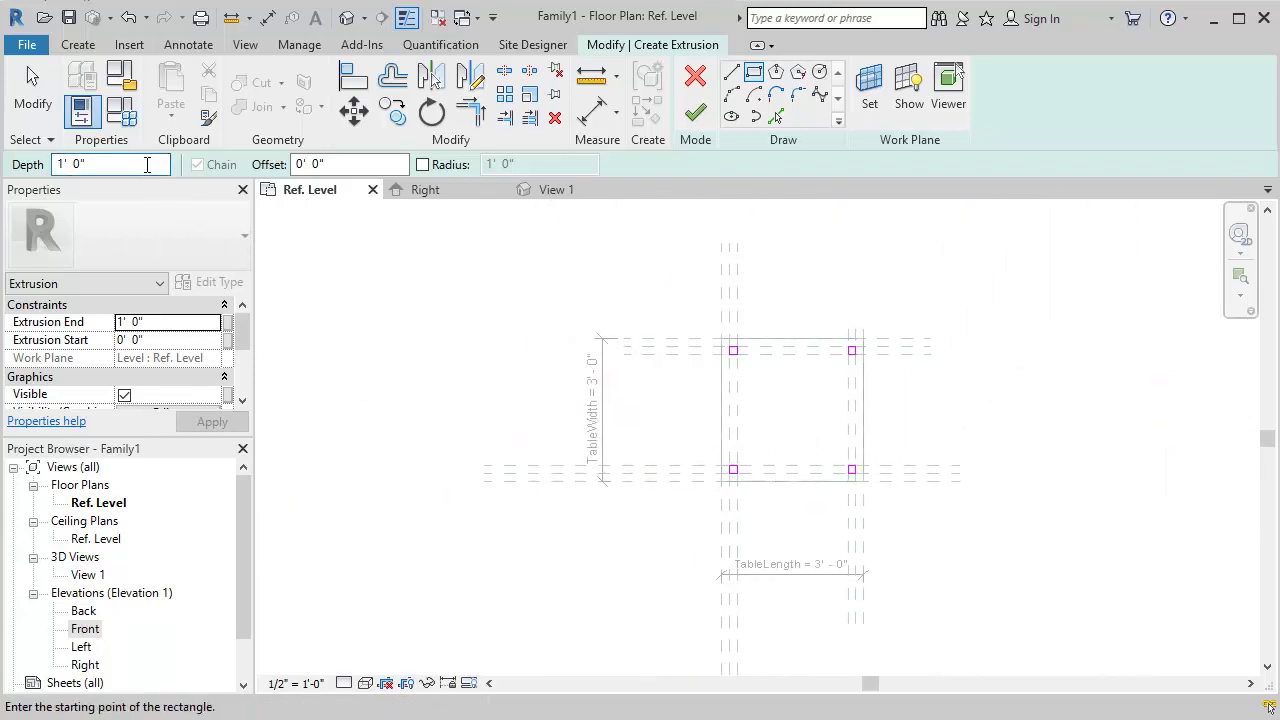
pyautogui.click(695, 113)
pyautogui.click(856, 270)
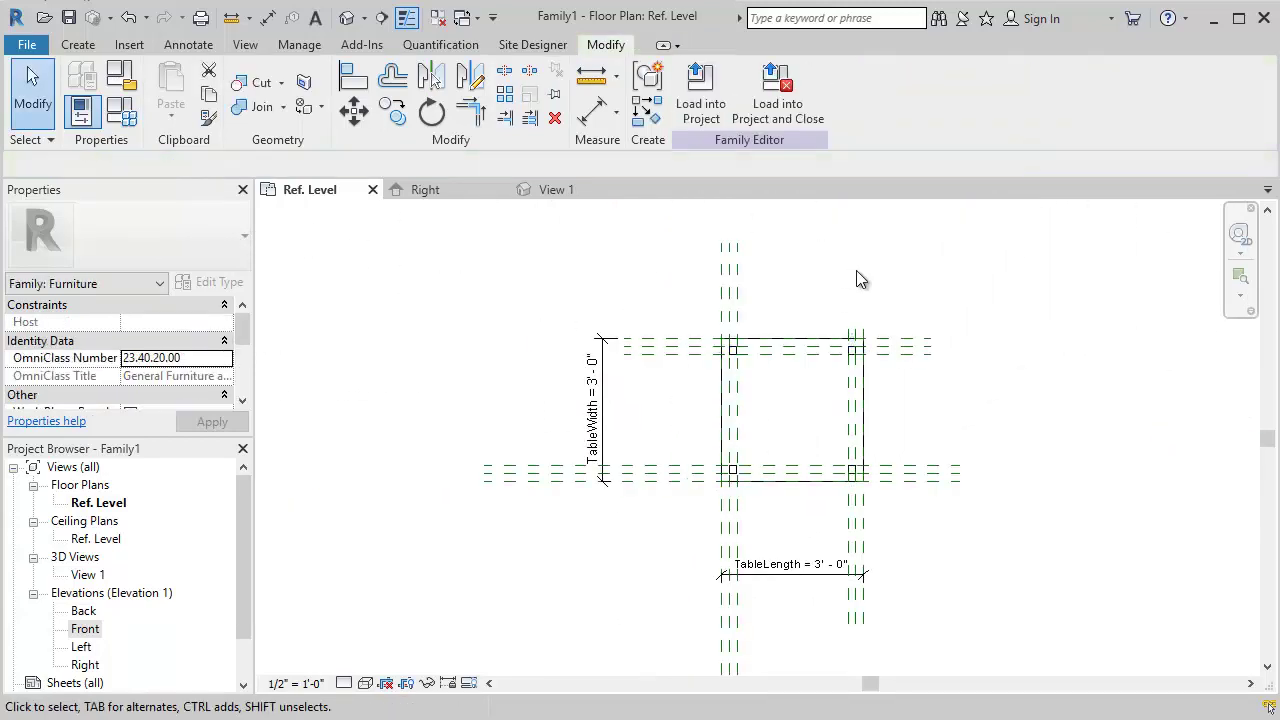
# - Stretch the leg extrusion up to the underside of the table top in the Right elevation and lock it to that reference plane
pyautogui.click(556, 190)
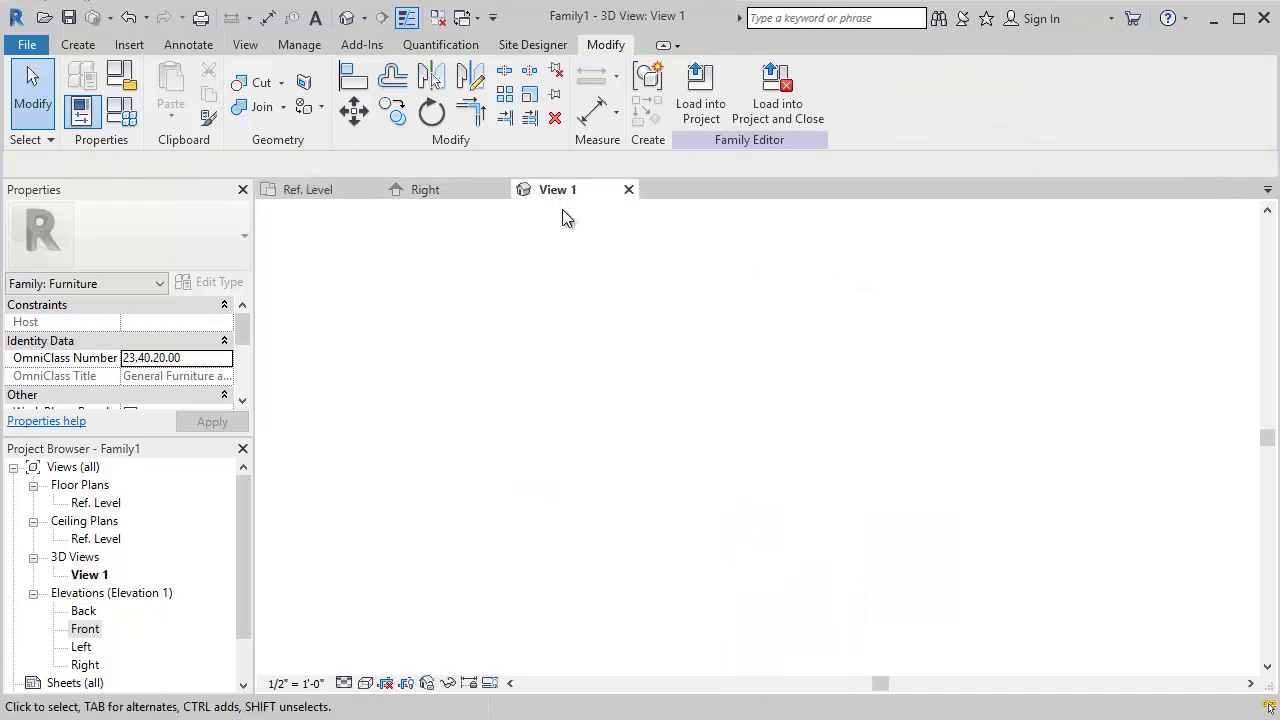
pyautogui.scroll(3, 600, 350)
pyautogui.moveTo(600, 350); pyautogui.dragTo(774, 474, button='middle')
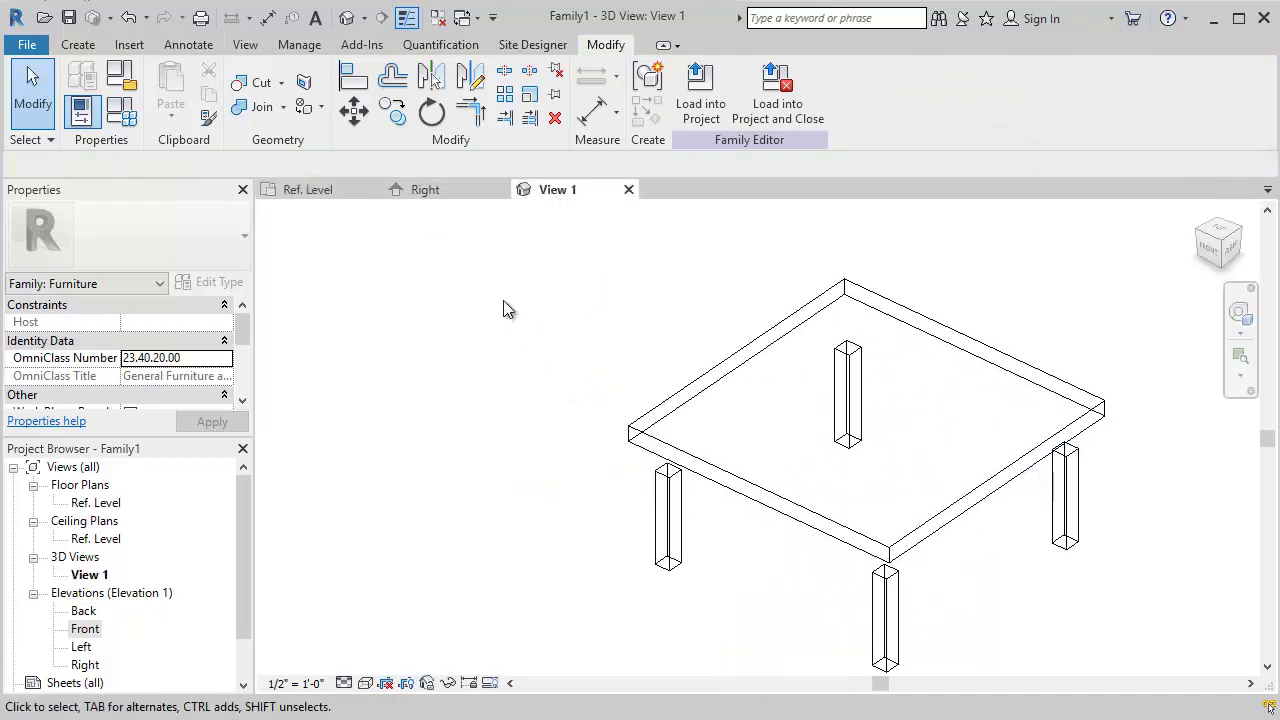
pyautogui.keyDown('shift'); pyautogui.moveTo(838, 510); pyautogui.dragTo(828, 414, button='middle'); pyautogui.keyUp('shift')
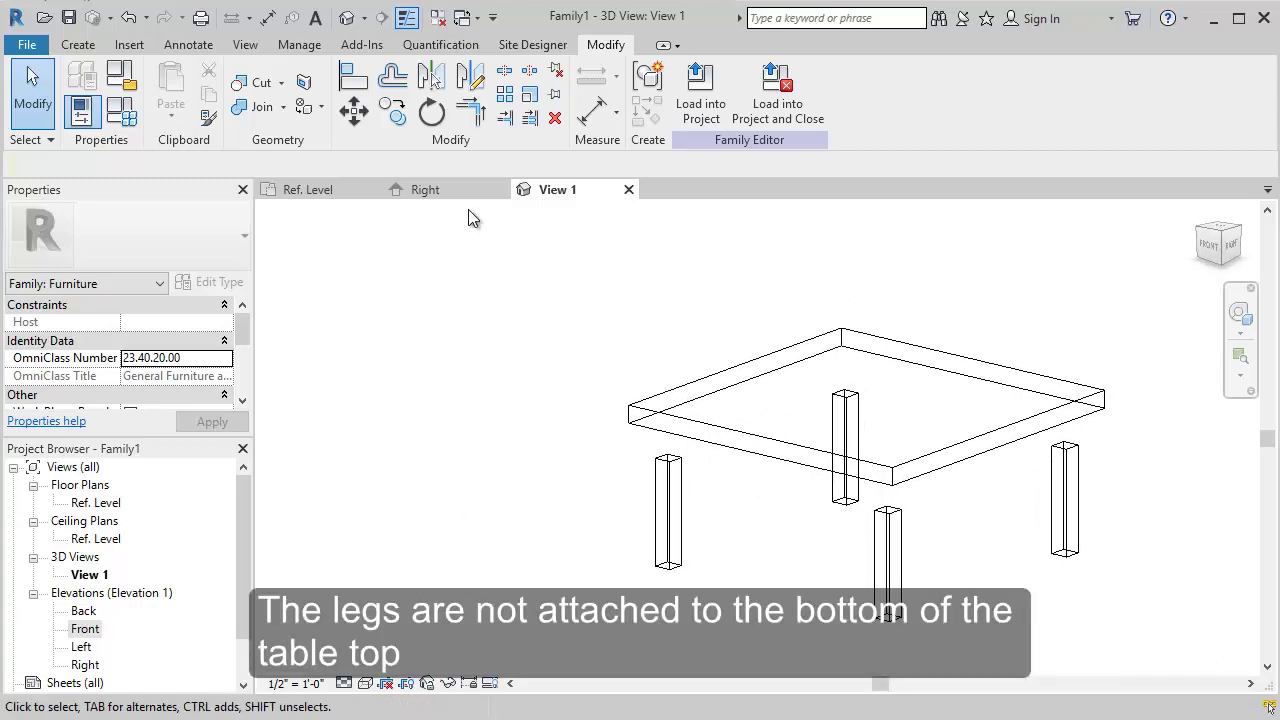
pyautogui.click(428, 192)
pyautogui.moveTo(403, 332); pyautogui.dragTo(680, 405, button='middle')
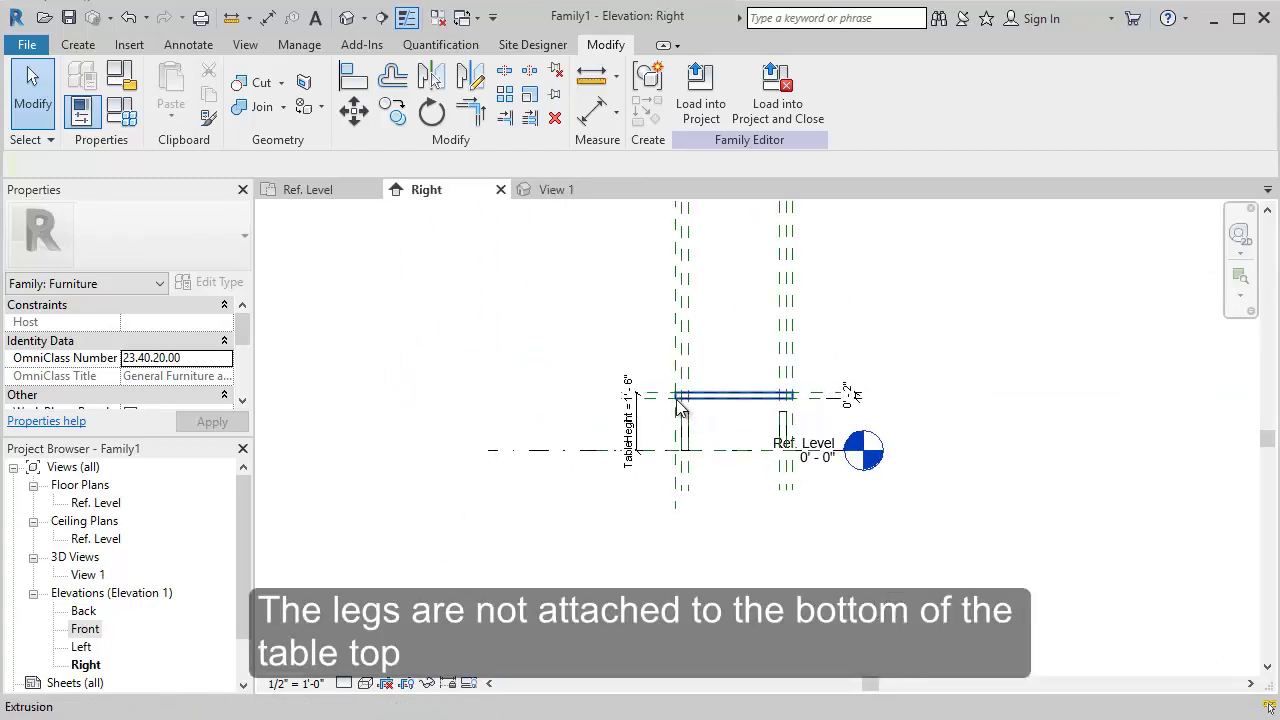
pyautogui.scroll(5, 770, 441)
pyautogui.click(561, 382)
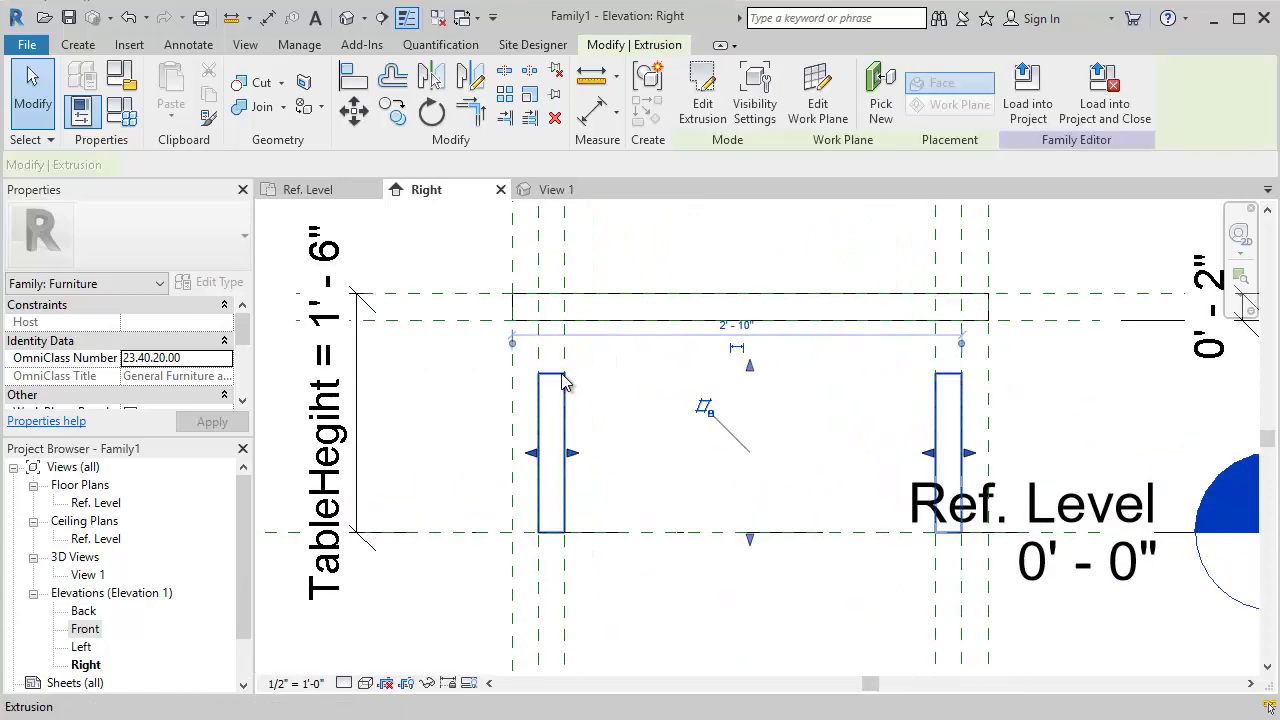
pyautogui.moveTo(751, 368); pyautogui.dragTo(752, 292)
pyautogui.click(780, 289)
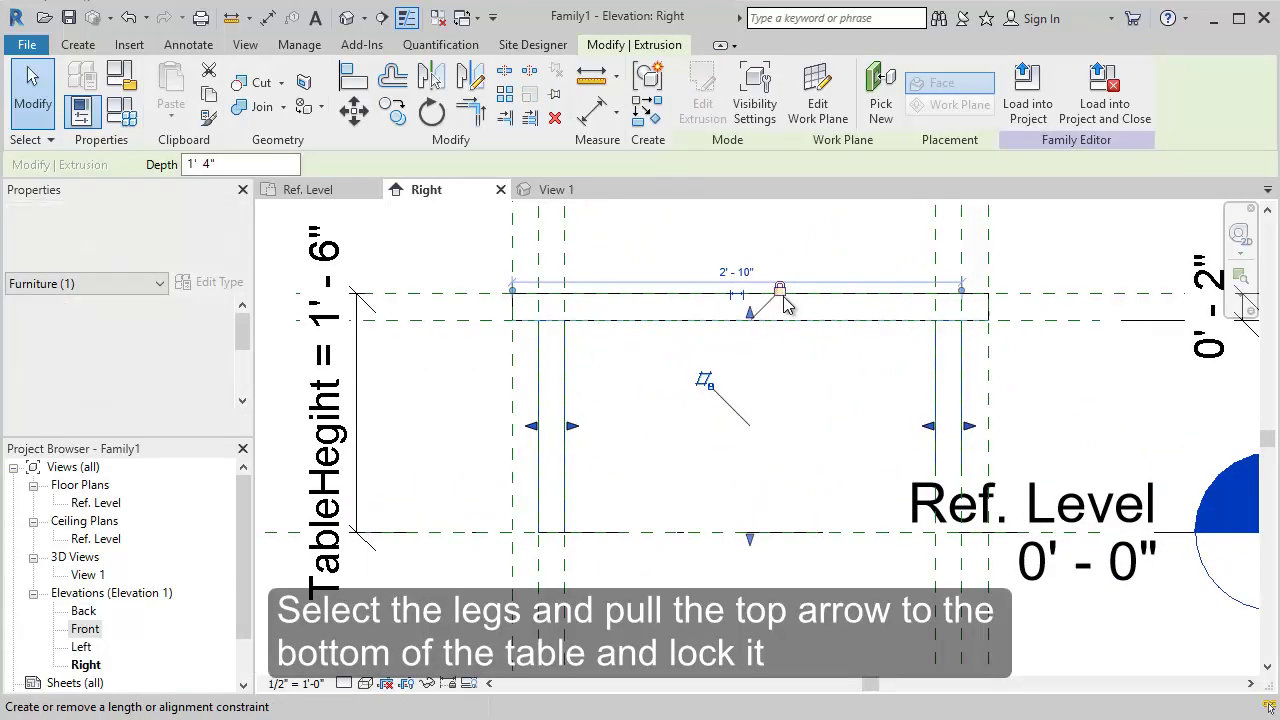
pyautogui.click(679, 464)
# - Flex the Coffee Table 36x36 type in 3D by applying a TableLength of 4' 0", and set it back to 3' 0"
pyautogui.click(530, 189)
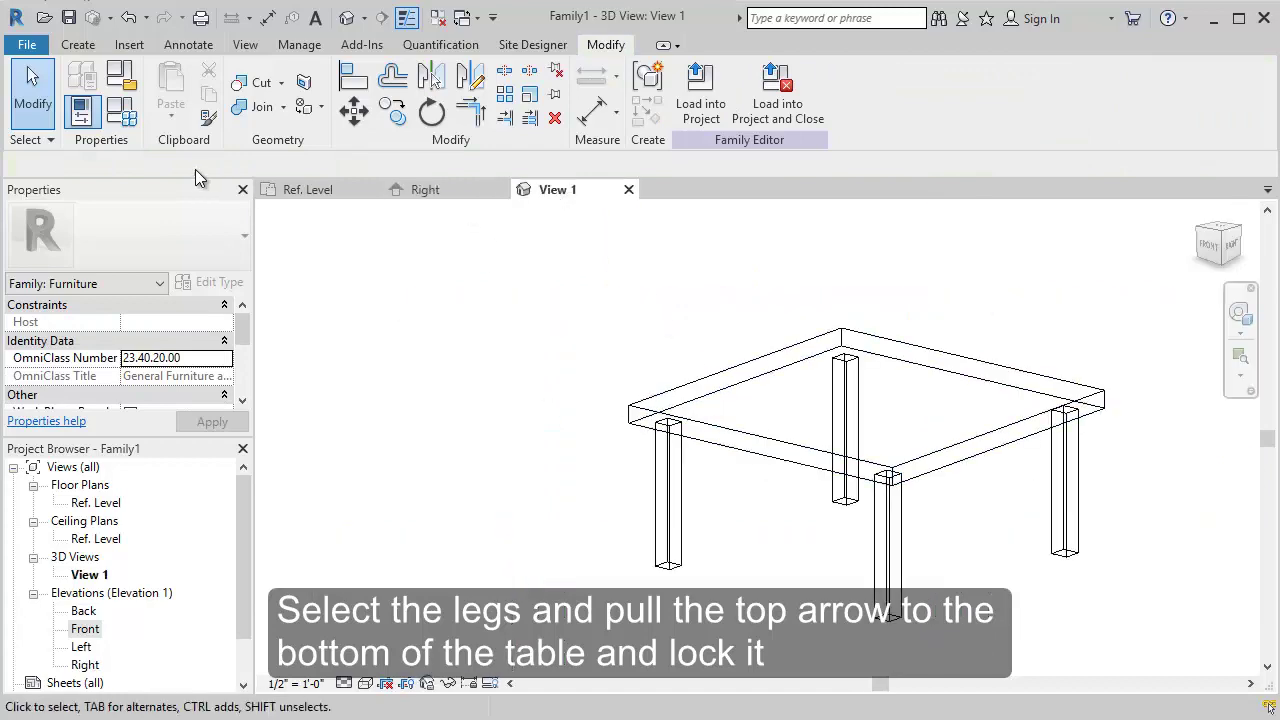
pyautogui.click(121, 112)
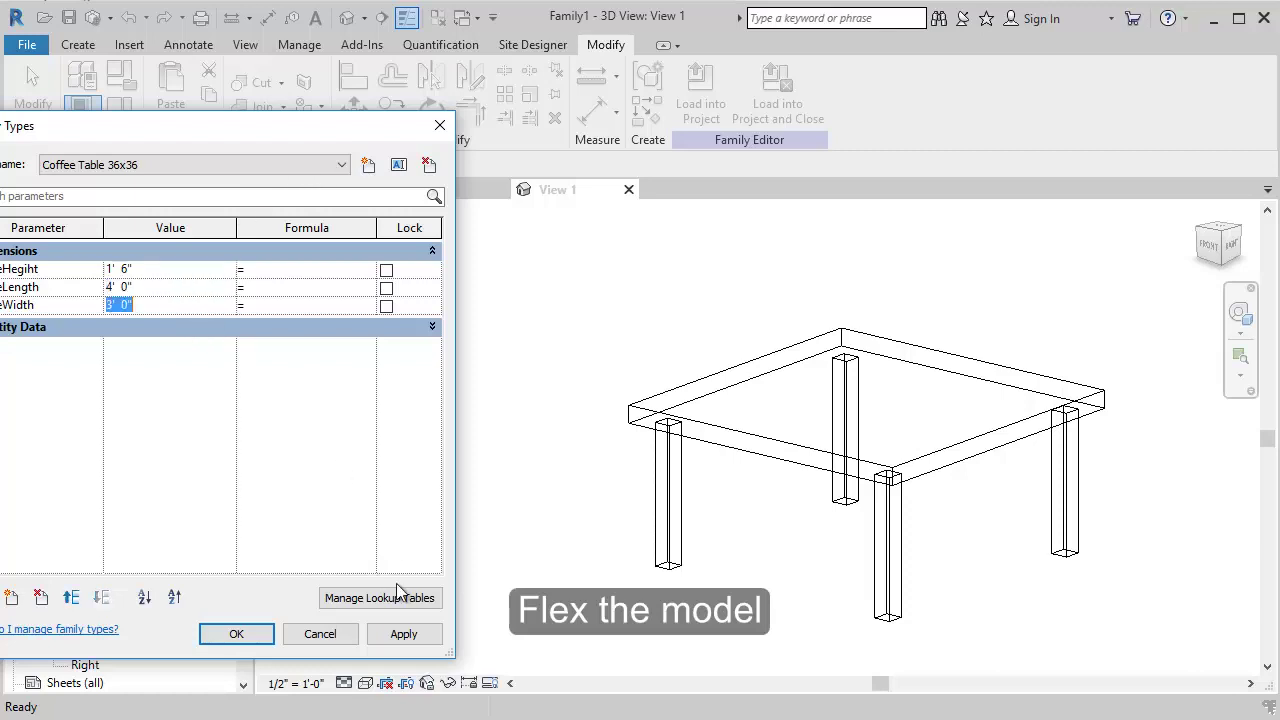
pyautogui.click(418, 640)
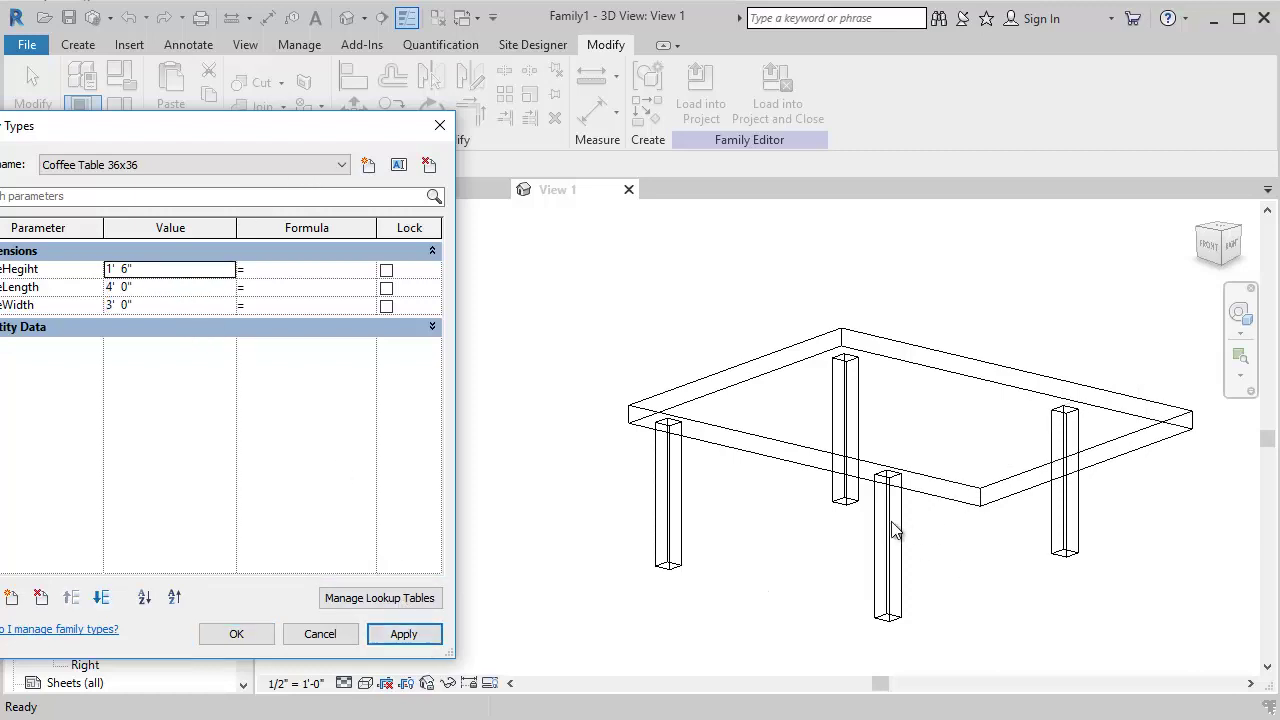
pyautogui.click(169, 288)
pyautogui.click(369, 636)
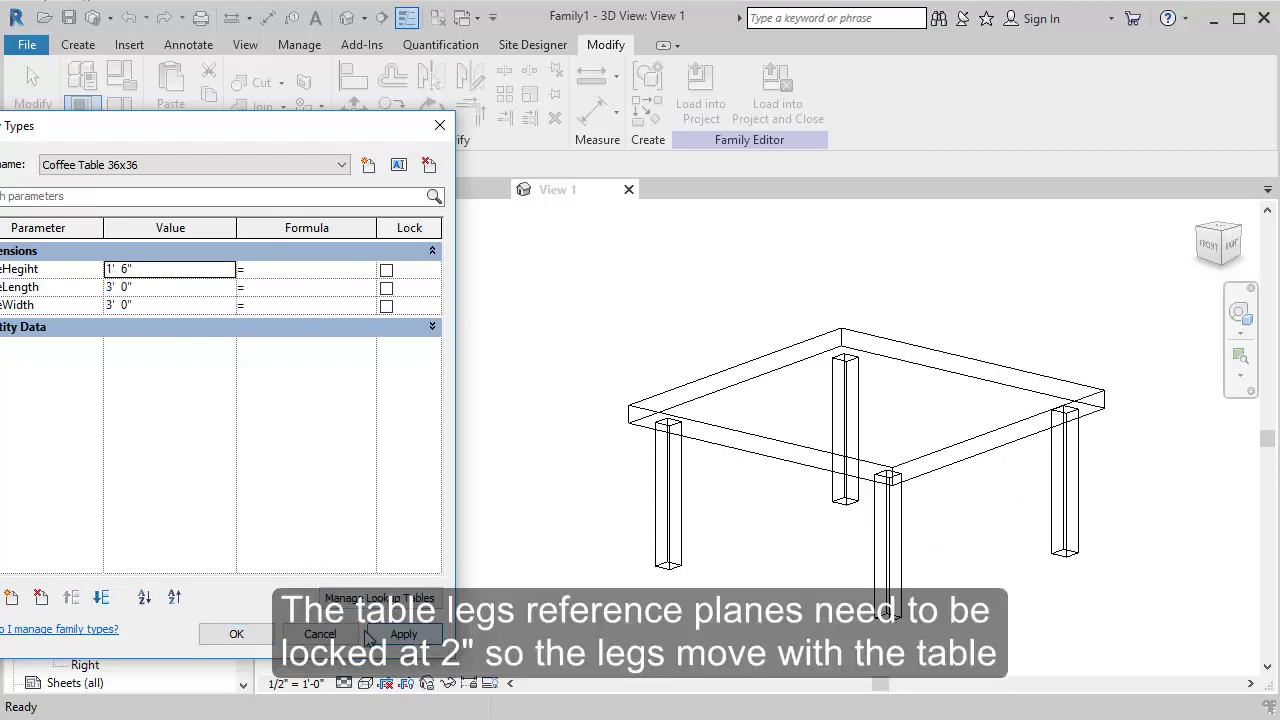
pyautogui.click(236, 634)
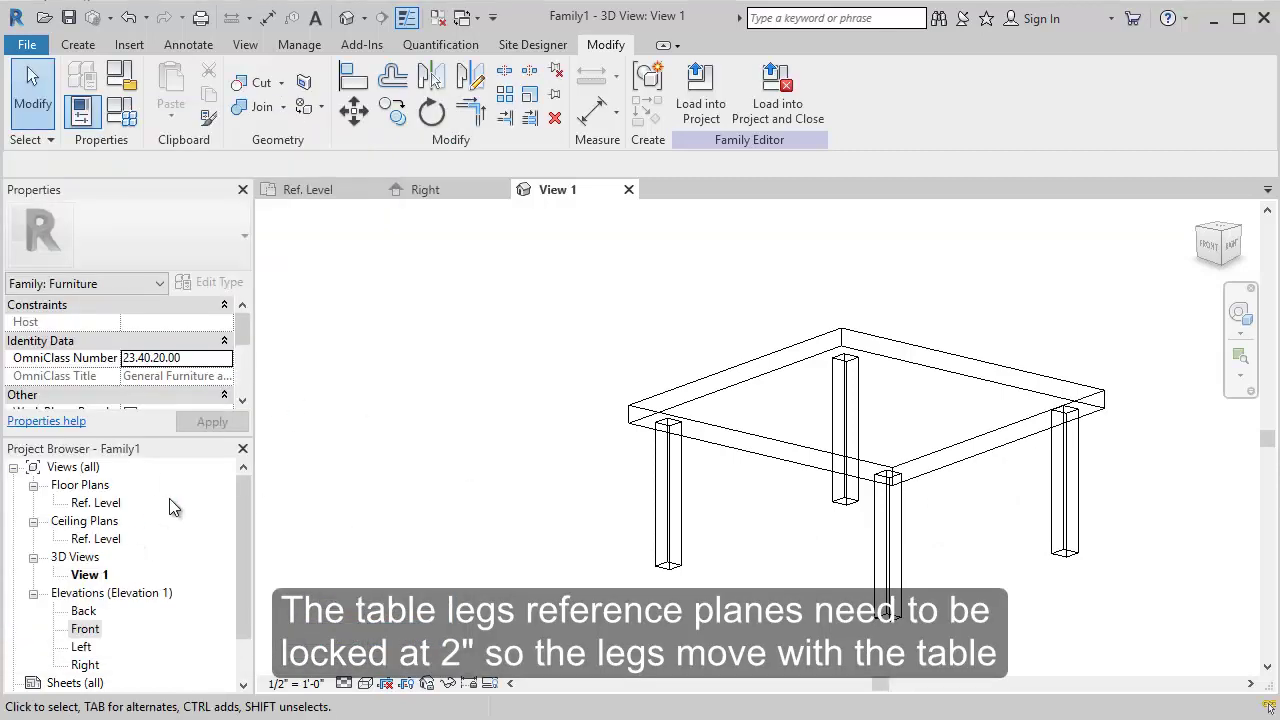
# - In the Ref. Level plan, place aligned dimensions from the left and right table edge planes to their adjacent leg planes
pyautogui.click(330, 195)
pyautogui.scroll(3, 780, 395)
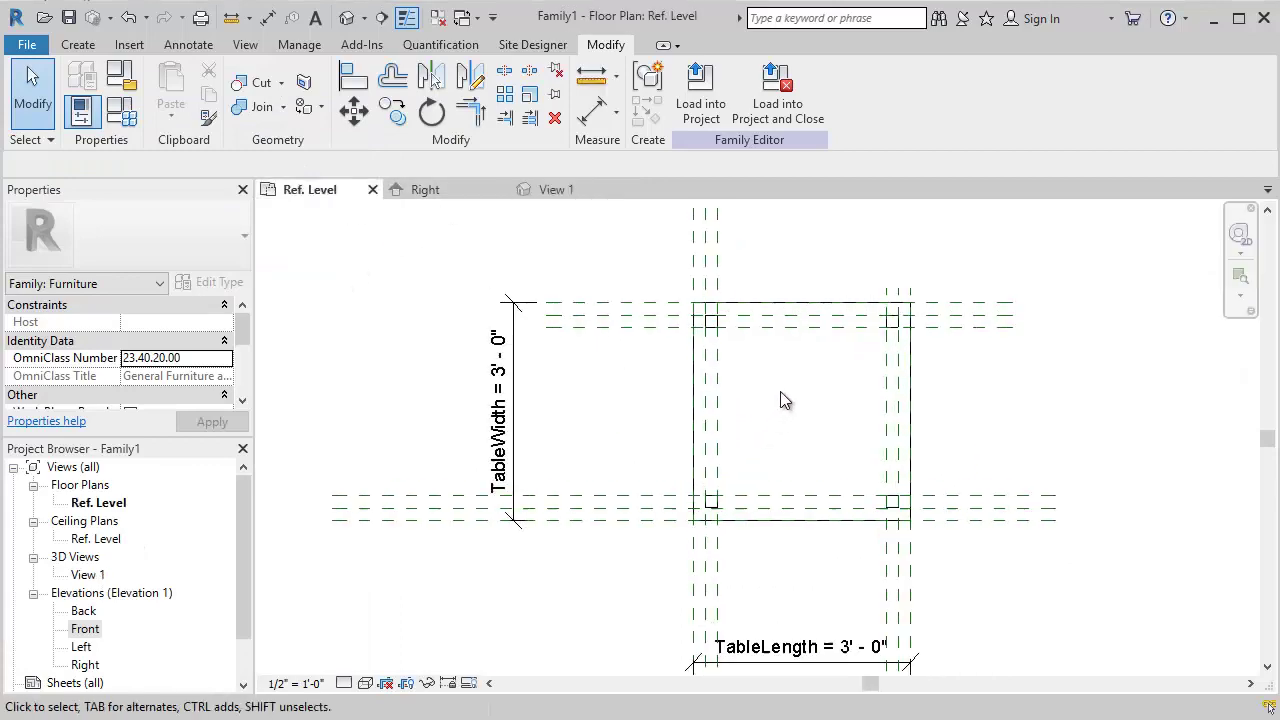
pyautogui.click(188, 45)
pyautogui.click(100, 85)
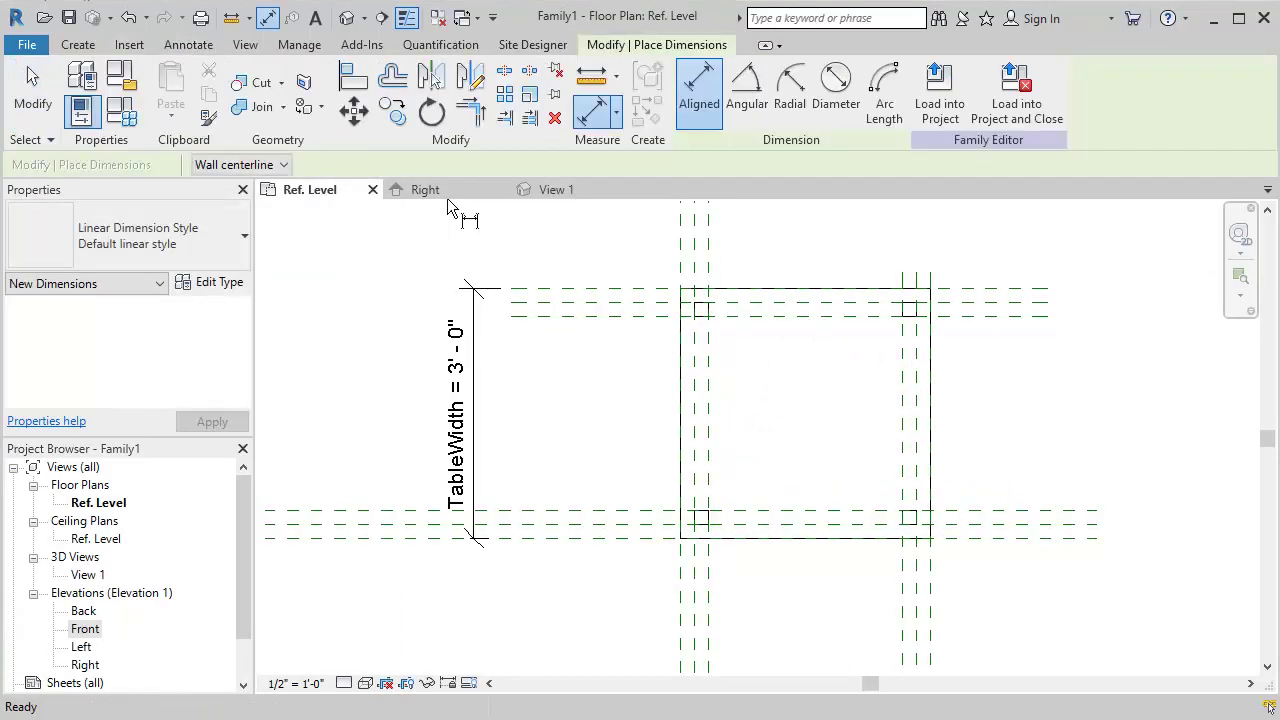
pyautogui.click(677, 248)
pyautogui.click(695, 247)
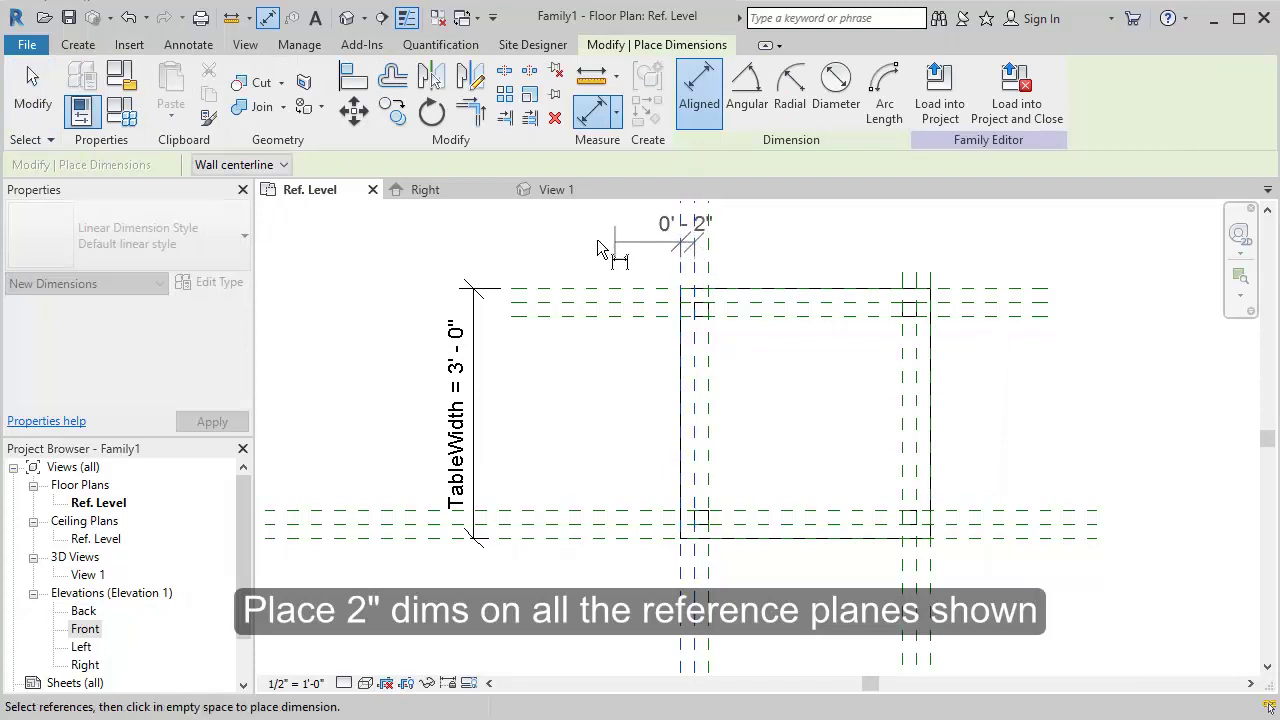
pyautogui.click(590, 237)
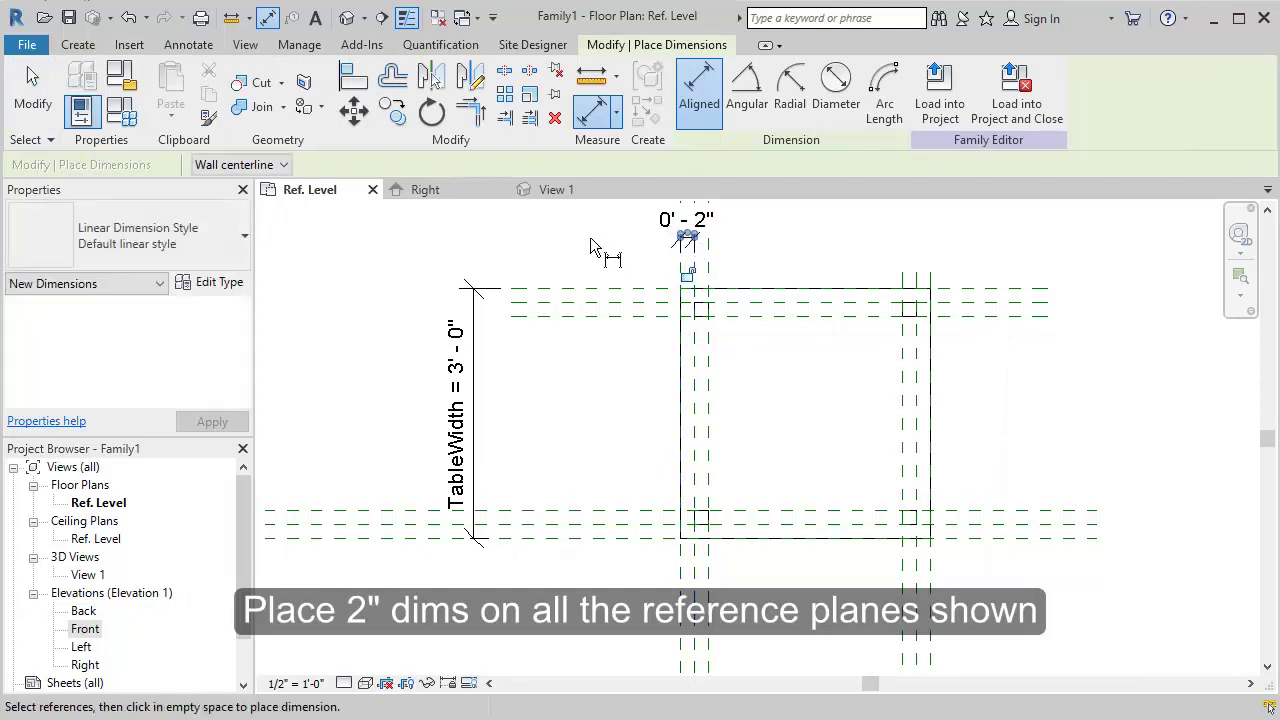
pyautogui.click(930, 278)
pyautogui.click(903, 270)
pyautogui.click(905, 245)
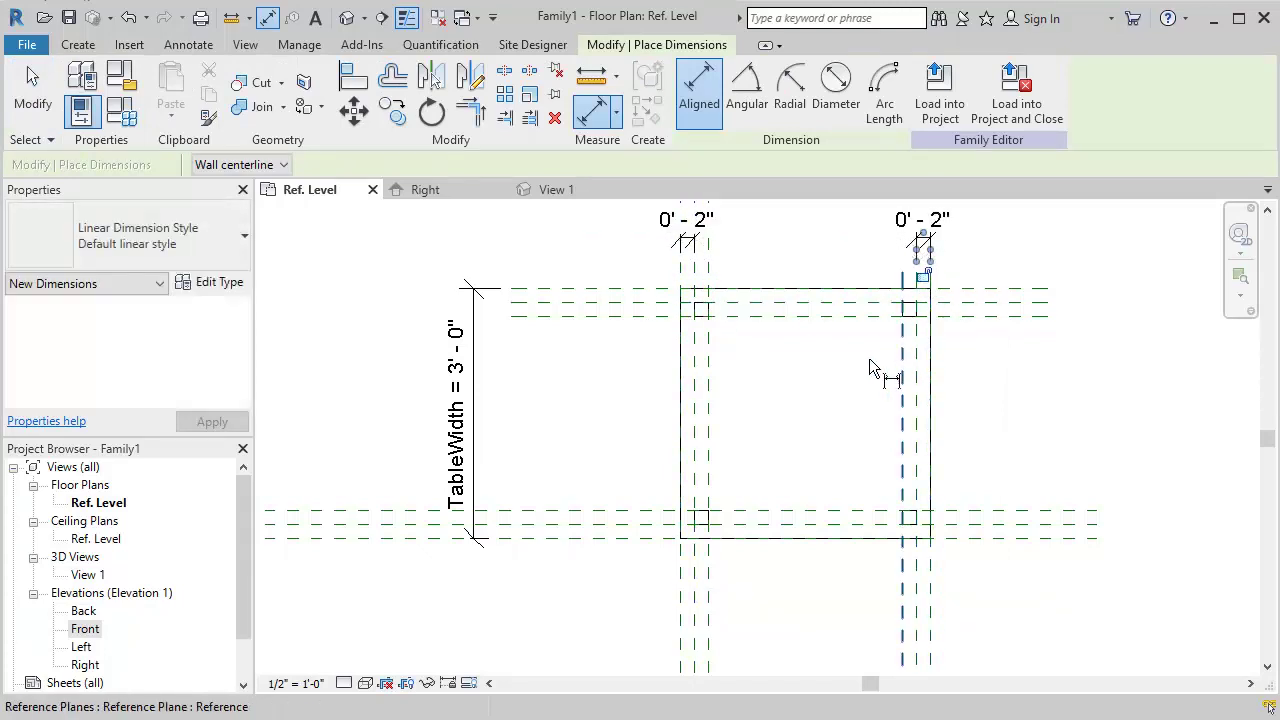
# - Dimension the upper and lower table edge planes to their adjacent horizontal leg planes
pyautogui.click(614, 302)
pyautogui.click(597, 288)
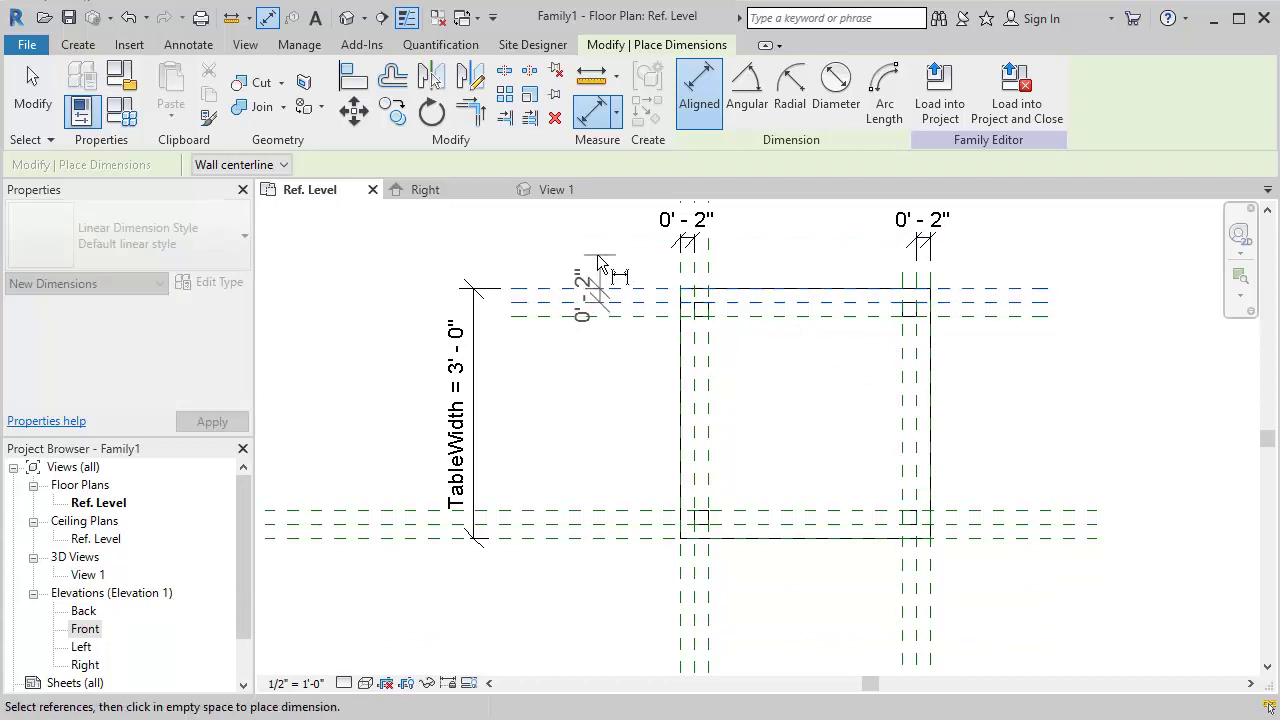
pyautogui.click(597, 256)
pyautogui.click(595, 524)
pyautogui.click(596, 537)
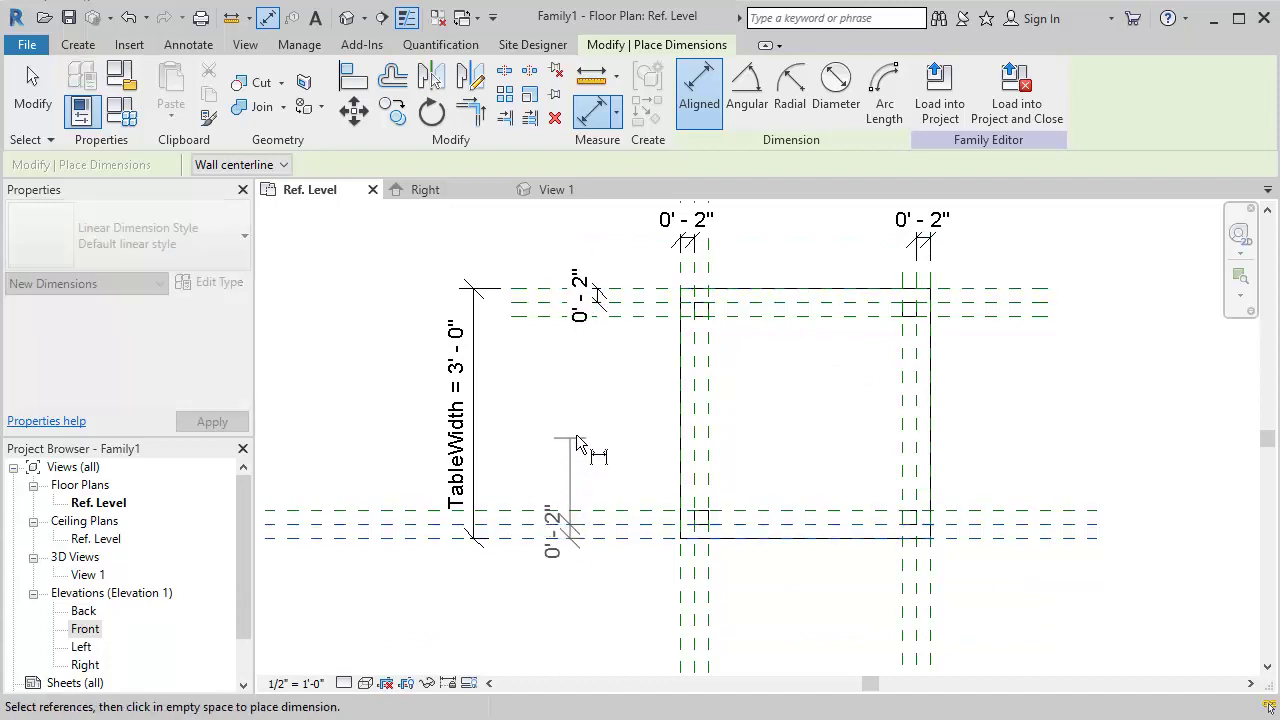
pyautogui.click(600, 429)
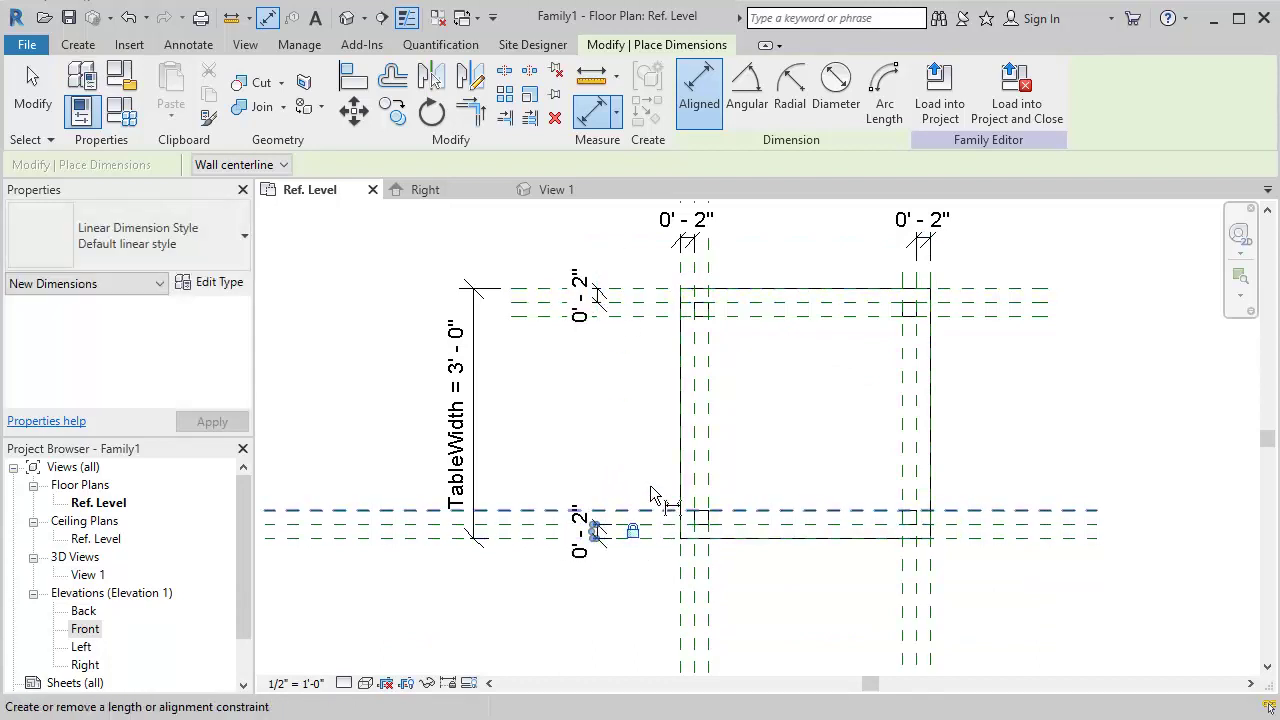
# - Lock the dimensions between the table edge planes and the adjacent leg planes on all four sides
pyautogui.click(620, 302)
pyautogui.press('Escape')
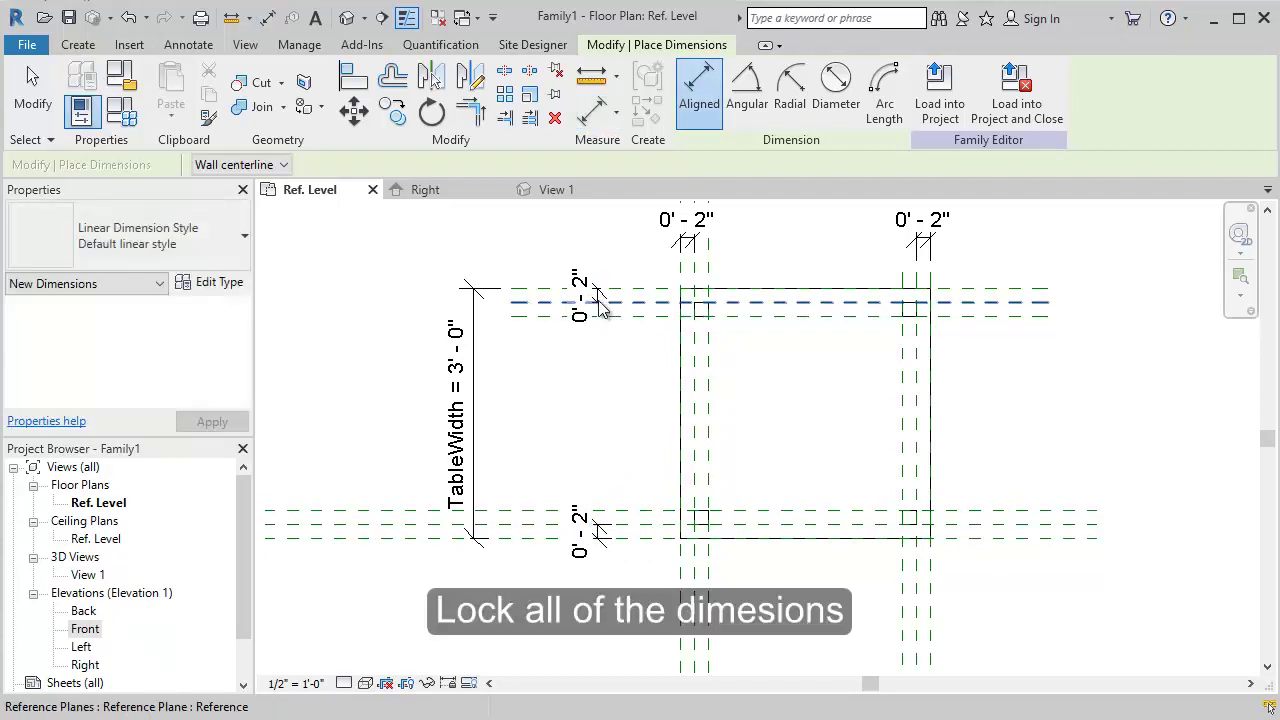
pyautogui.press('Escape')
pyautogui.click(592, 290)
pyautogui.click(695, 248)
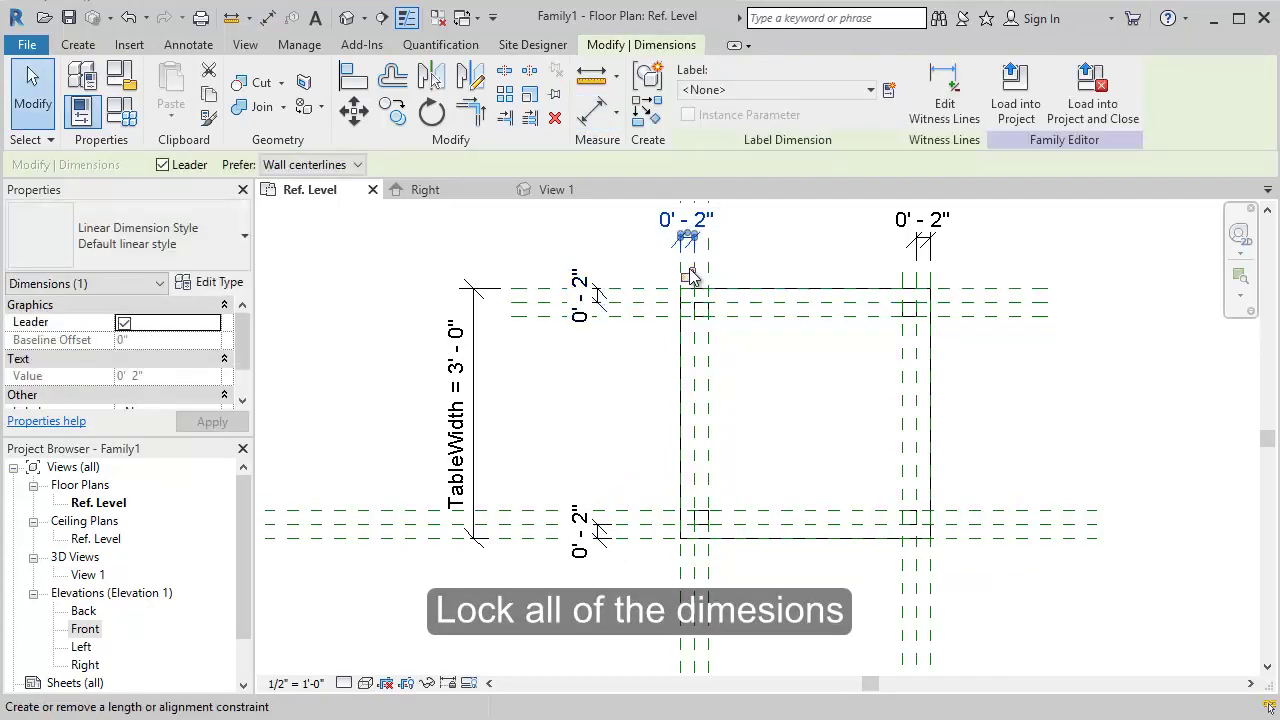
pyautogui.click(688, 274)
pyautogui.click(922, 242)
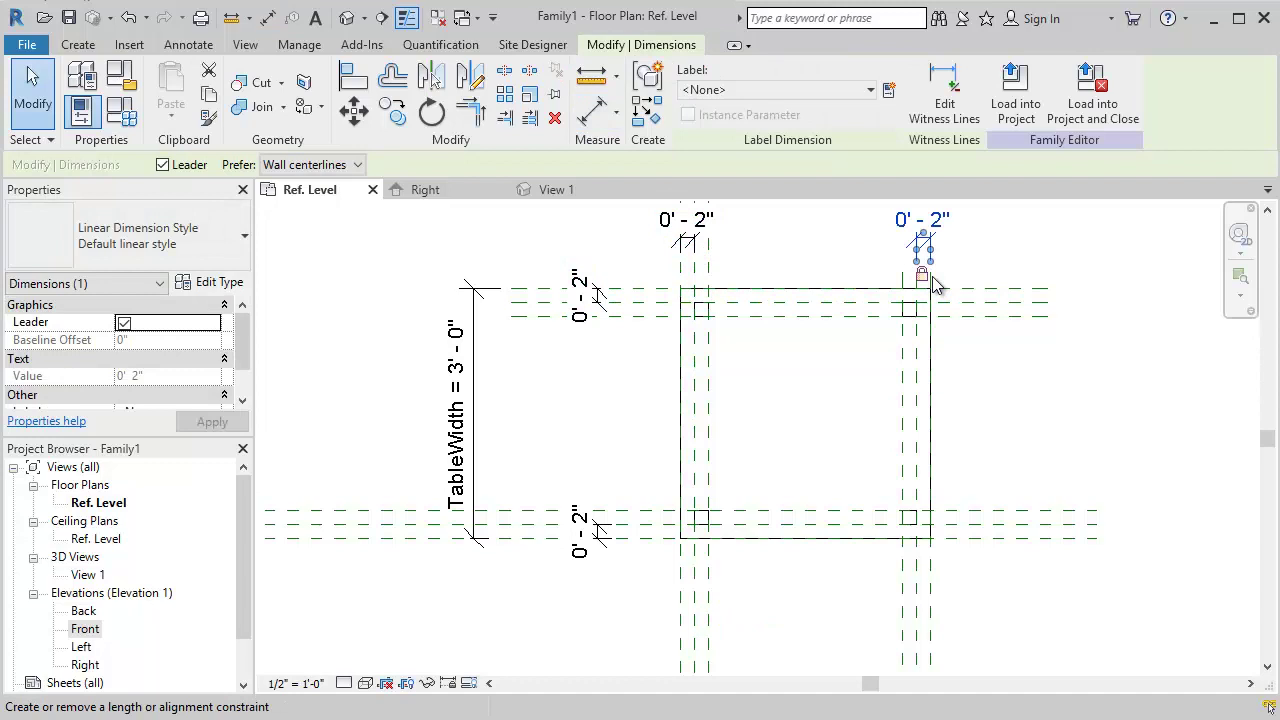
pyautogui.click(849, 266)
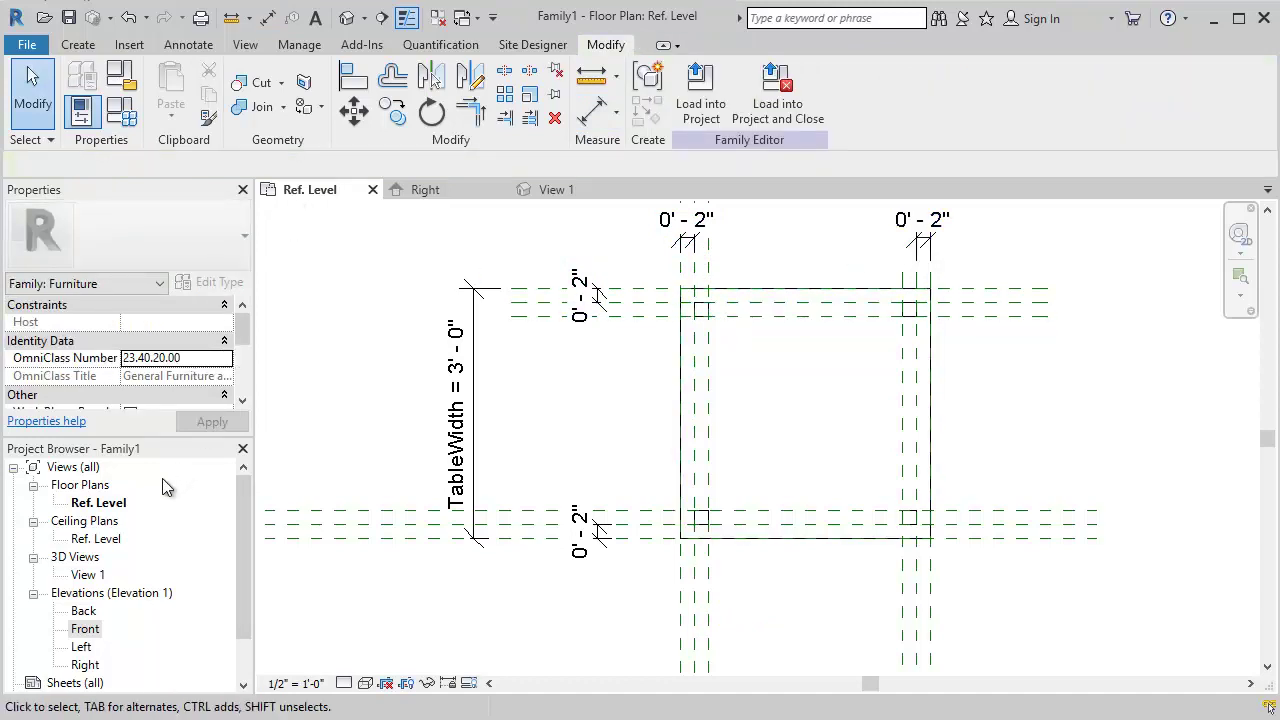
# - Flex the coffee table again in 3D with a TableLength of 4' 0", and restore the length to 3' 0"
pyautogui.click(571, 189)
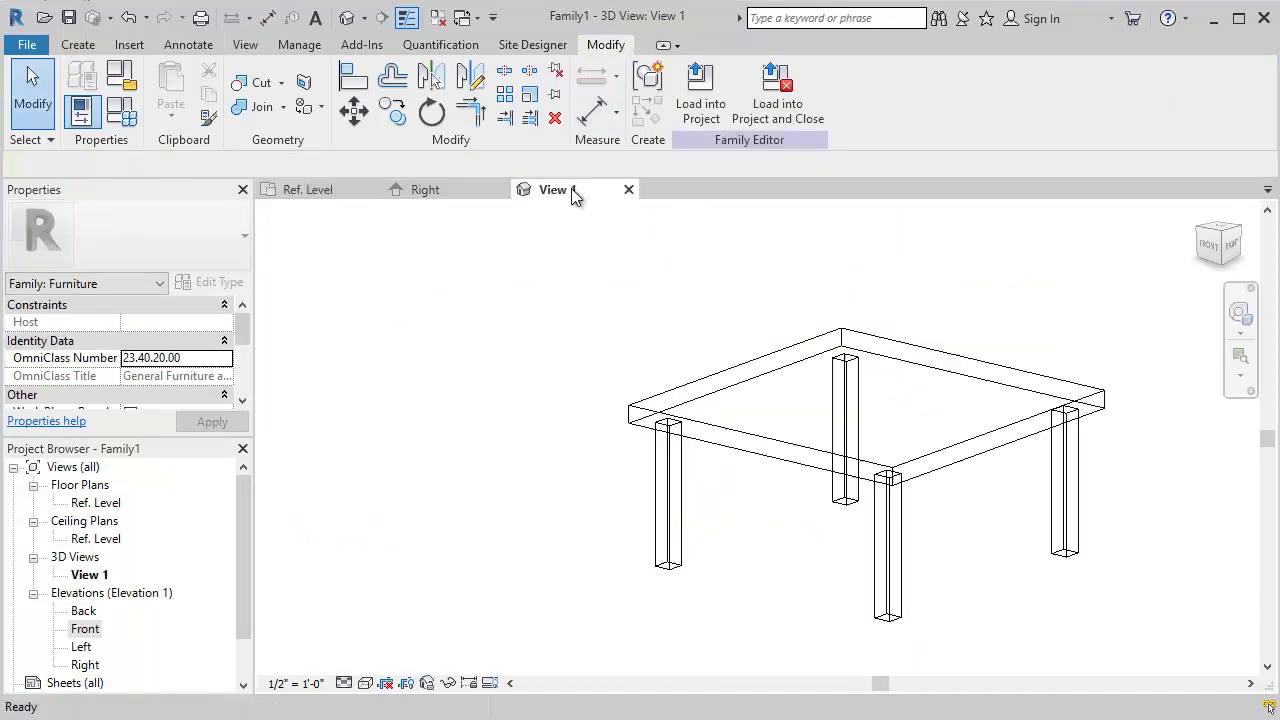
pyautogui.click(124, 111)
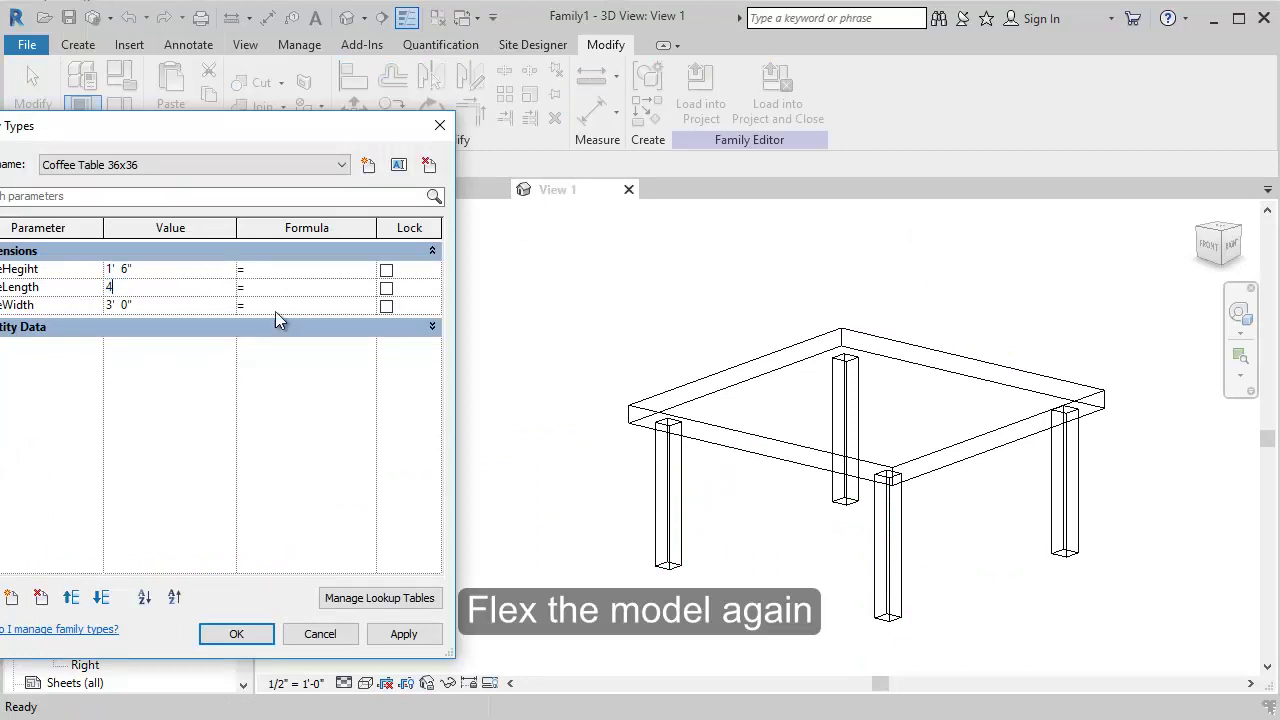
pyautogui.click(422, 634)
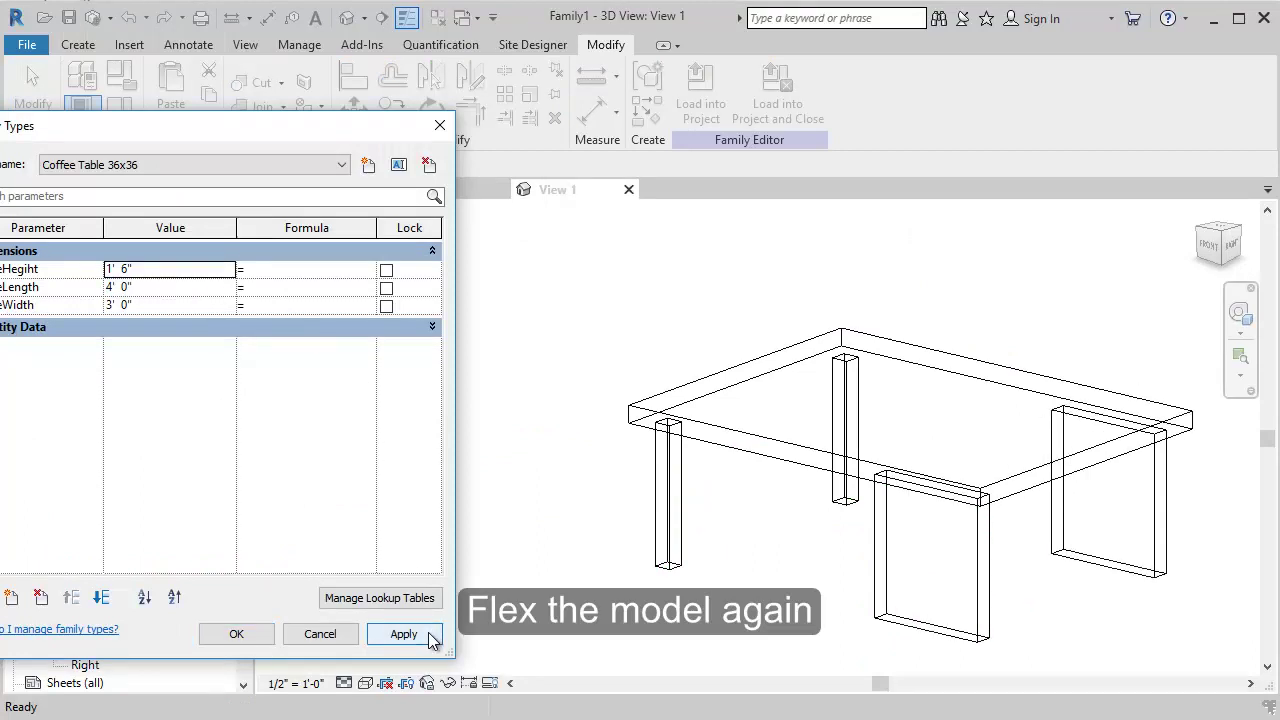
pyautogui.click(174, 288)
pyautogui.write('3')
pyautogui.click(410, 636)
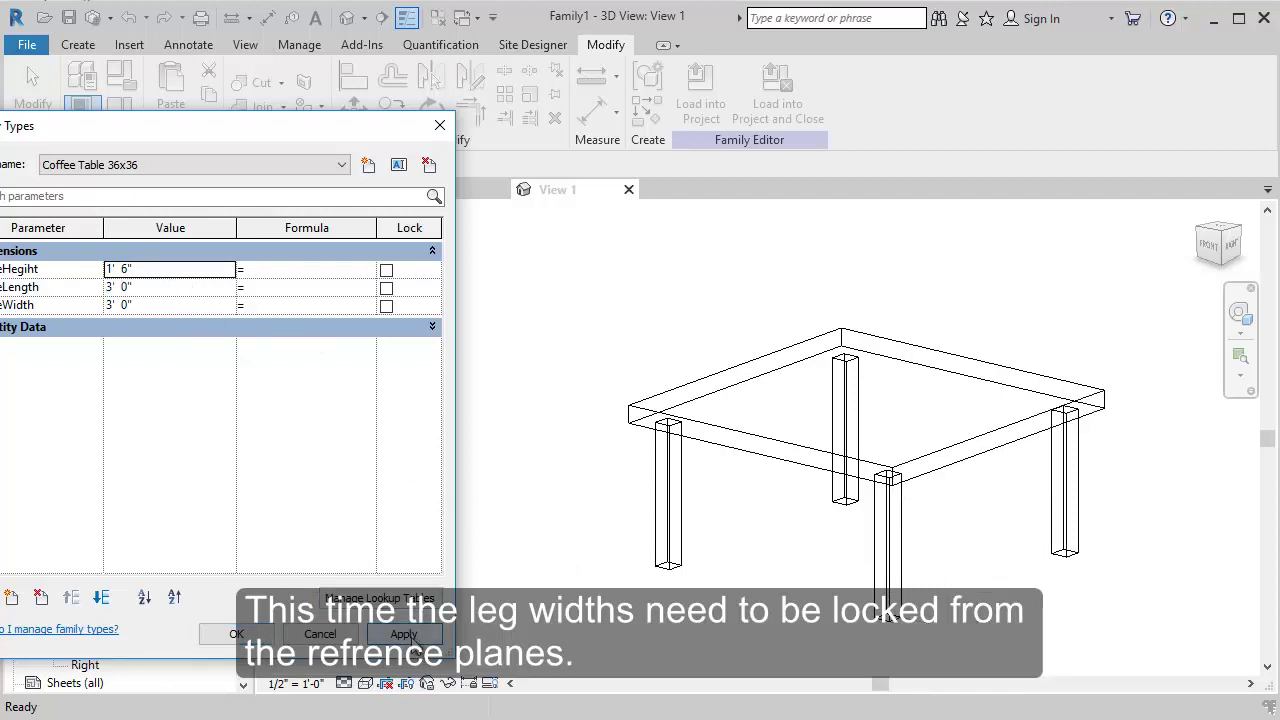
pyautogui.click(288, 635)
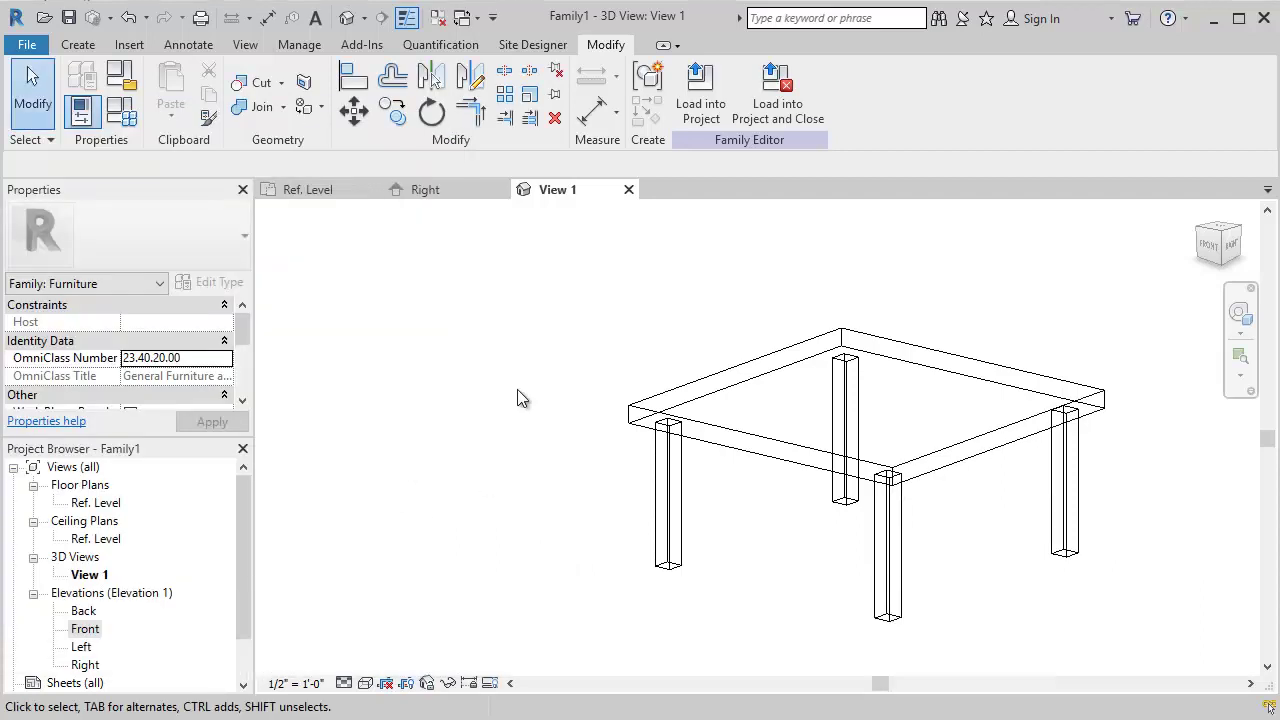
# - In the Ref. Level plan, dimension between the two horizontal planes bounding the upper legs and between those bounding the lower legs
pyautogui.click(298, 188)
pyautogui.click(188, 45)
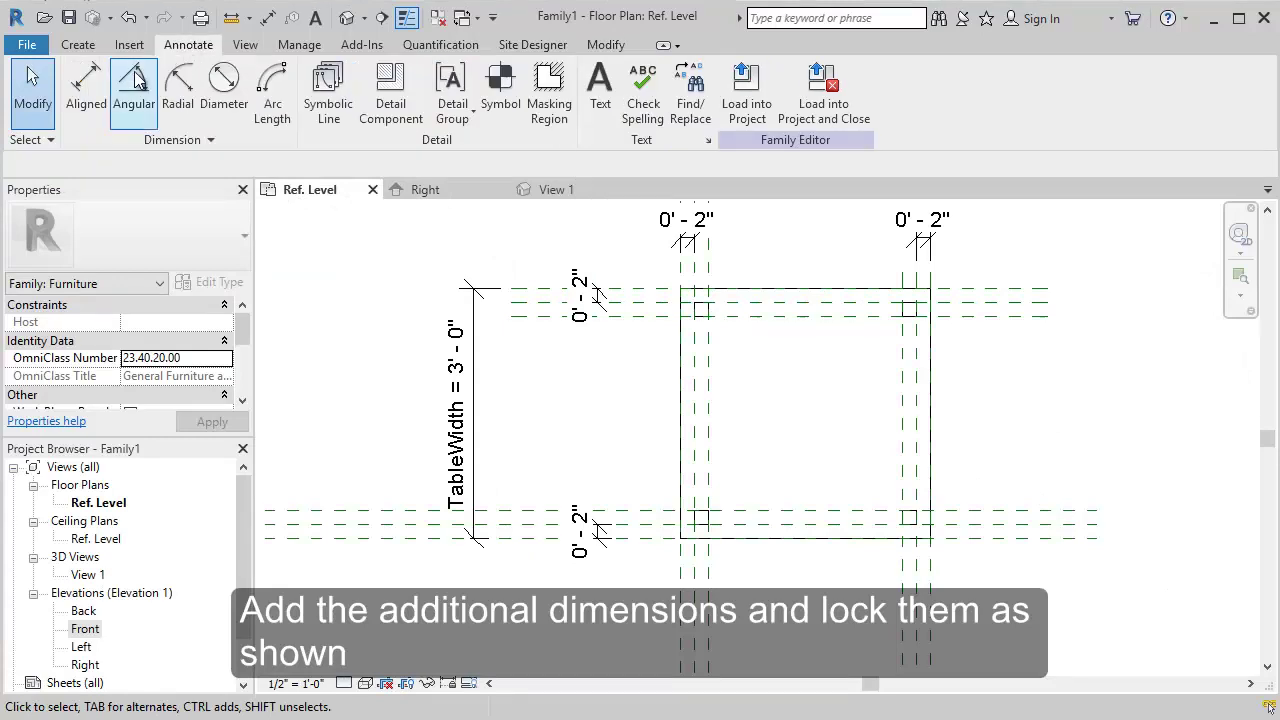
pyautogui.click(101, 80)
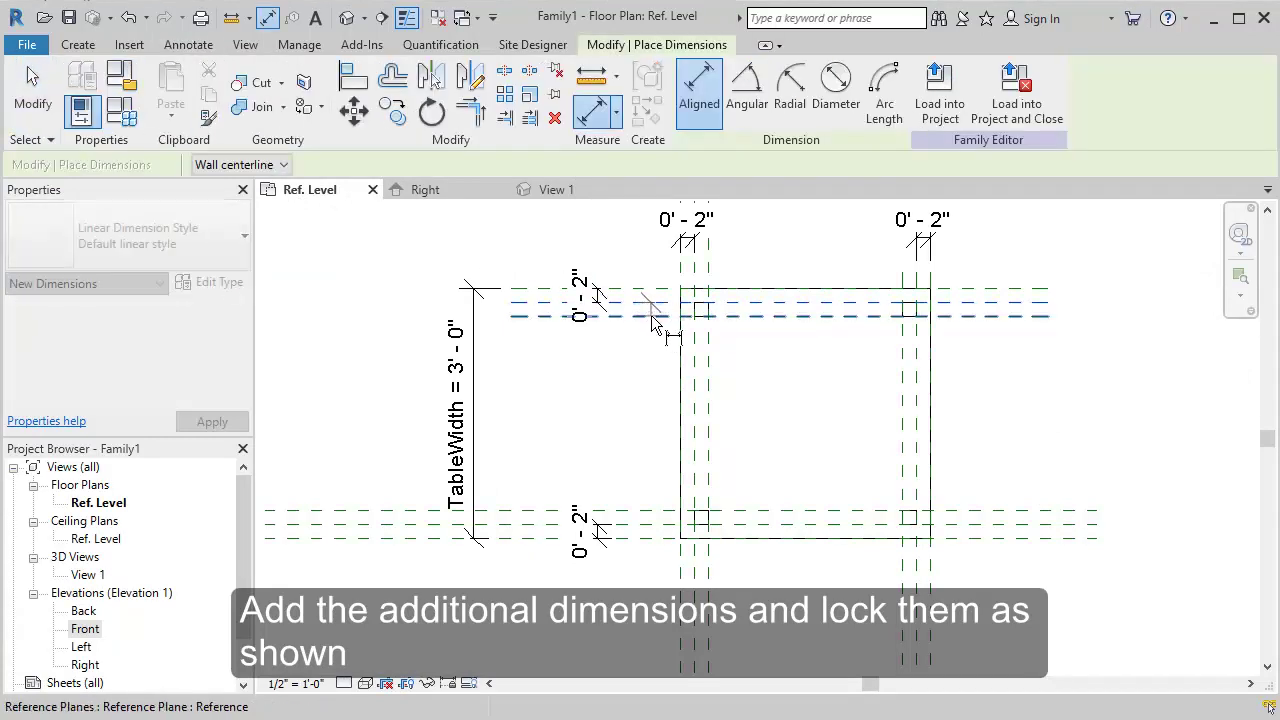
pyautogui.click(651, 315)
pyautogui.click(627, 366)
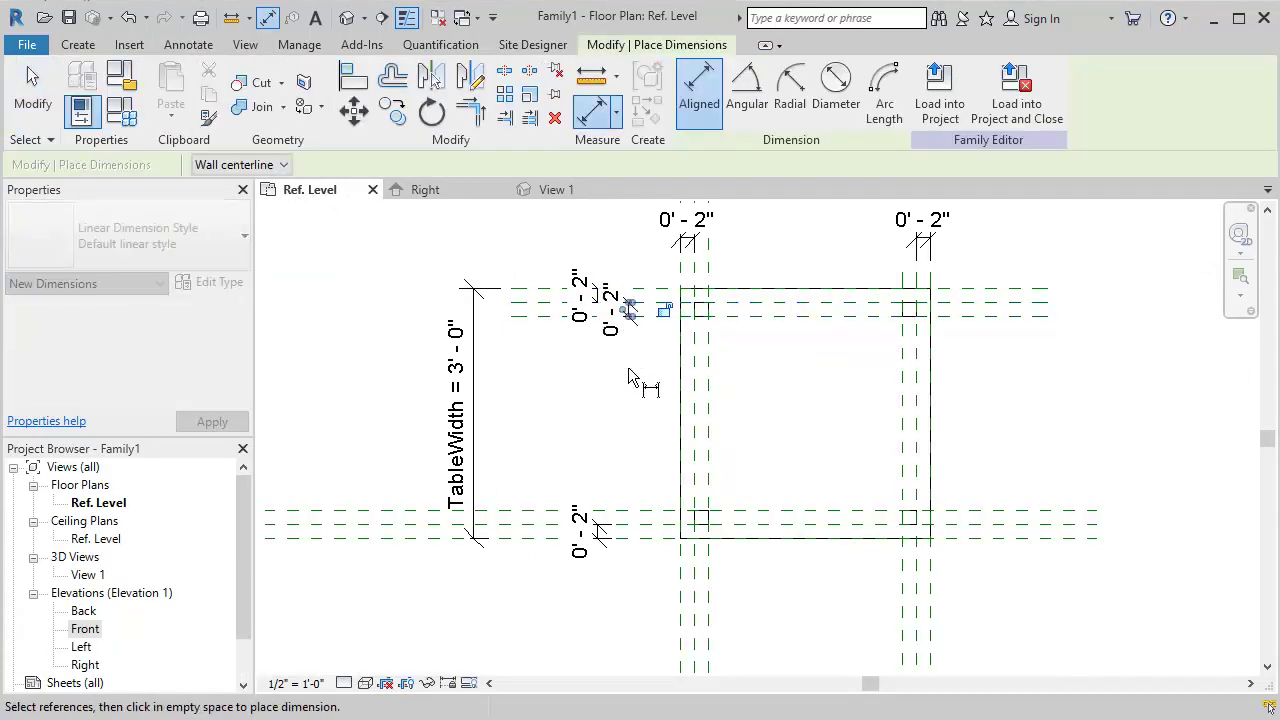
pyautogui.click(664, 522)
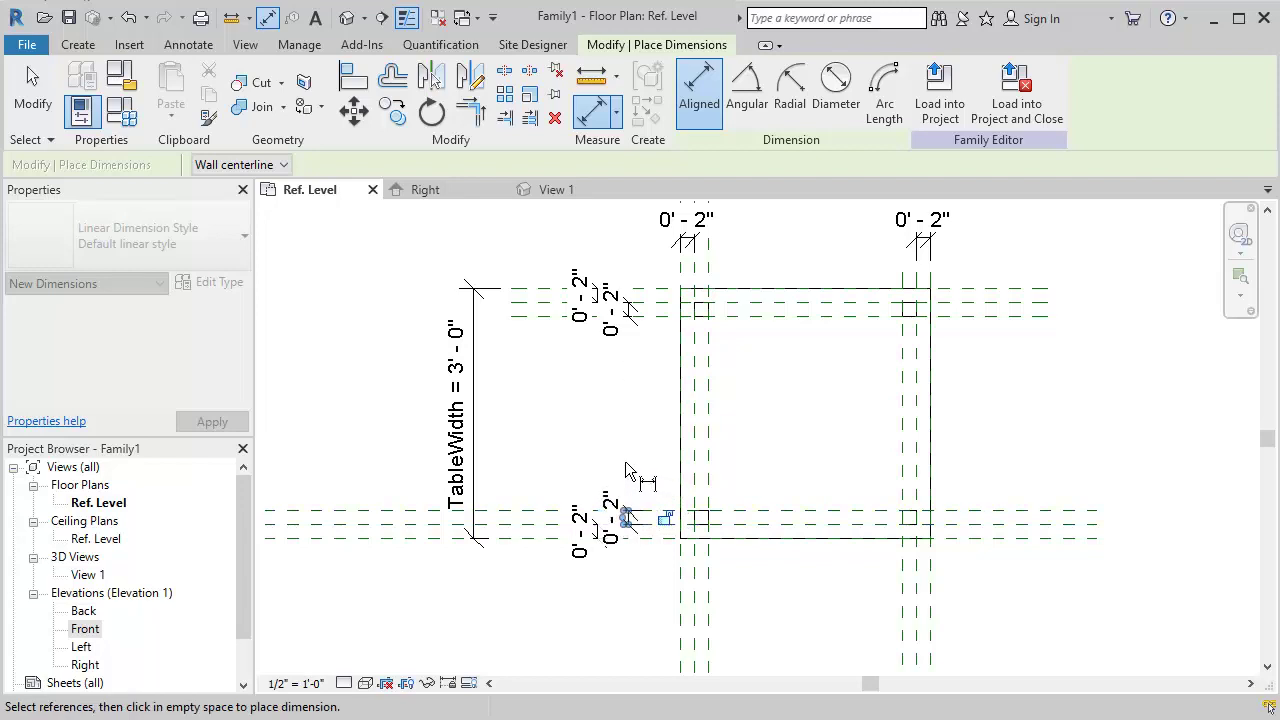
pyautogui.click(625, 461)
# - Dimension between the two vertical planes bounding the left legs and between those bounding the right legs
pyautogui.click(698, 340)
pyautogui.click(703, 341)
pyautogui.click(758, 266)
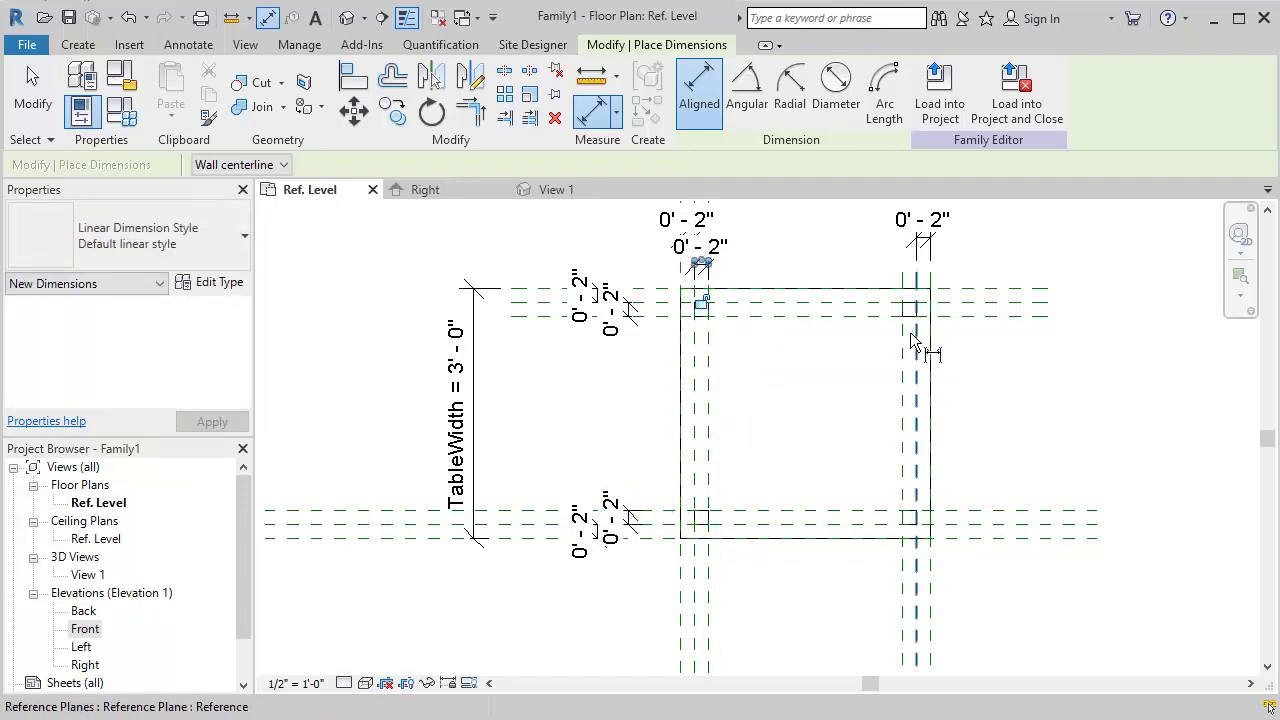
pyautogui.click(910, 332)
pyautogui.click(903, 320)
pyautogui.click(852, 268)
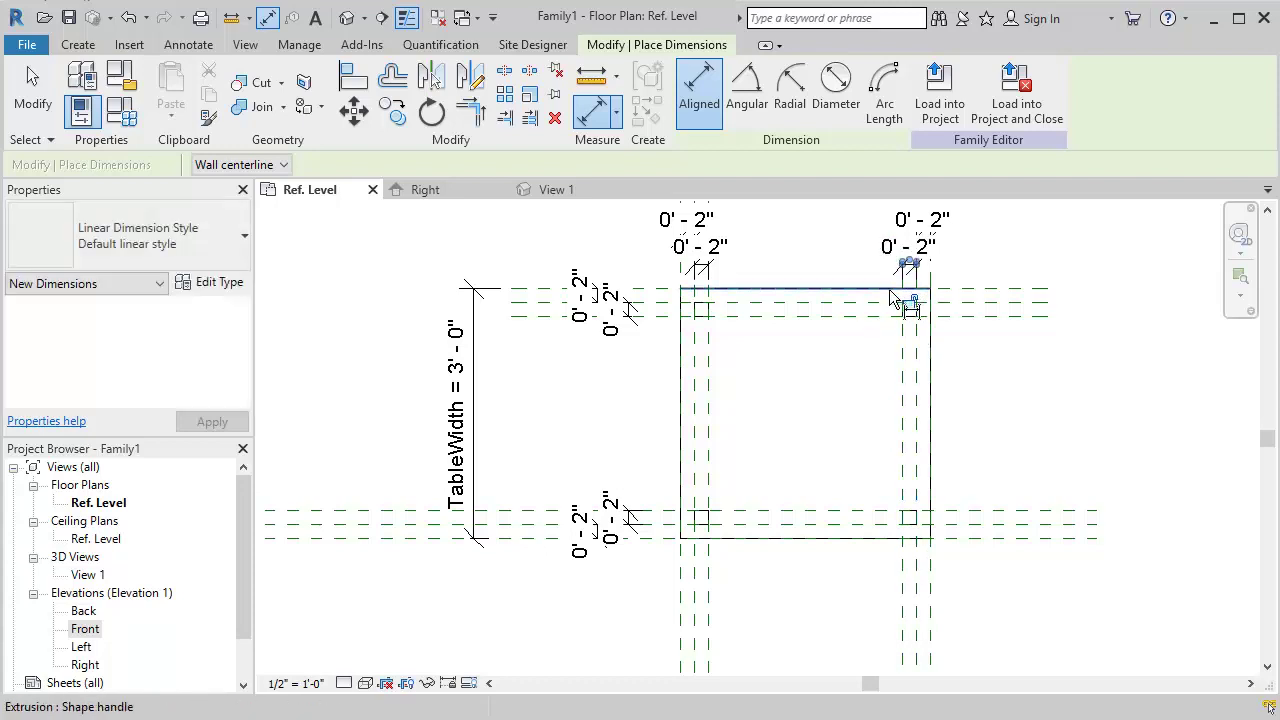
# - Lock the four dimensions that set the leg widths between their reference planes
pyautogui.press('Escape')
pyautogui.click(908, 246)
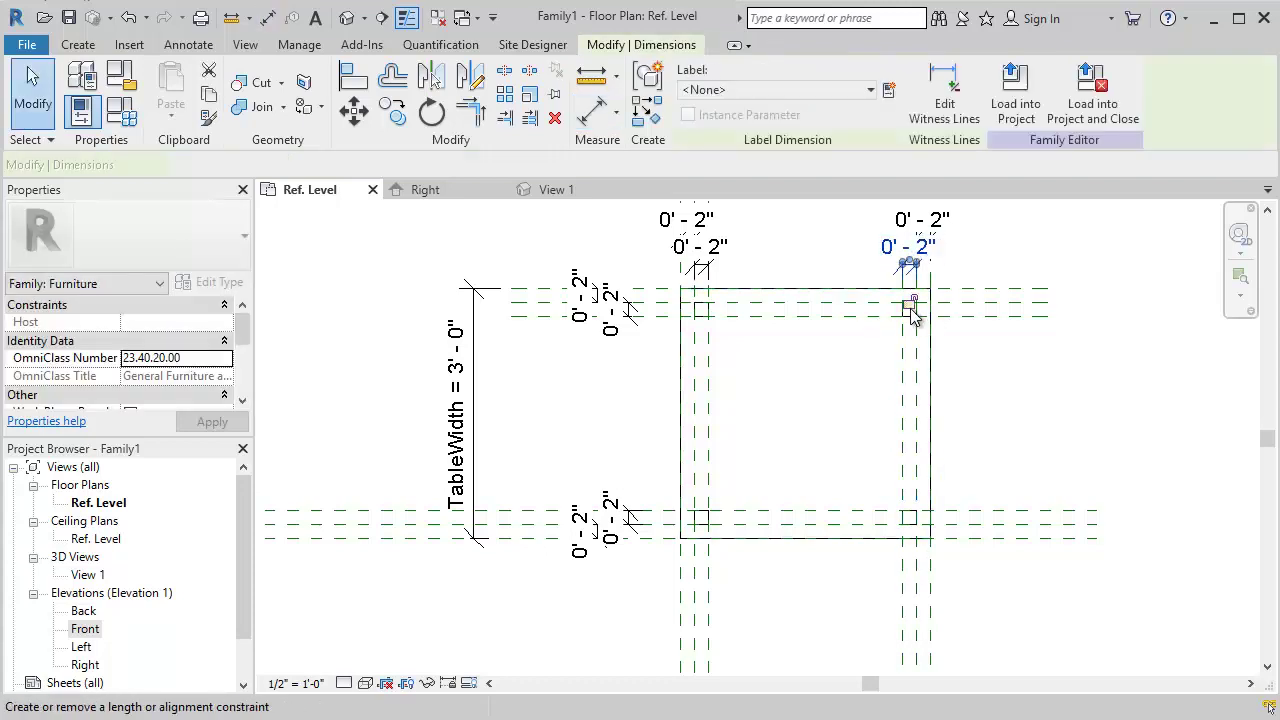
pyautogui.click(716, 276)
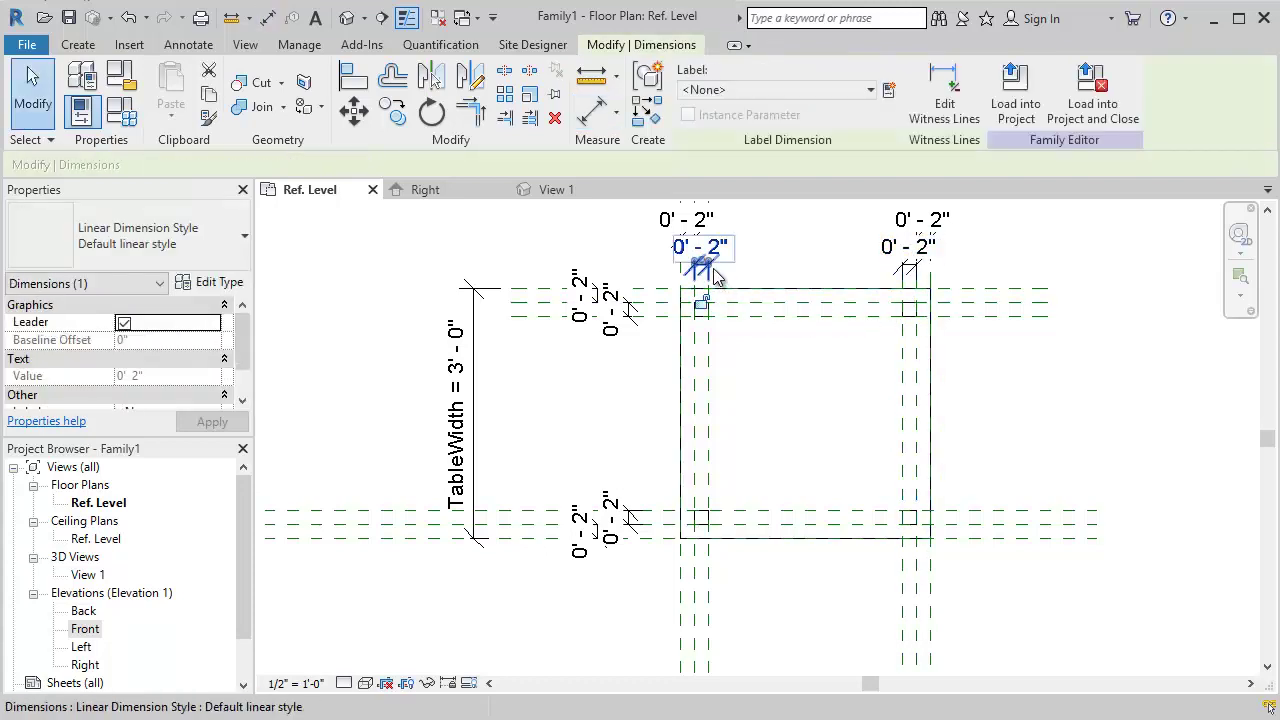
pyautogui.click(632, 314)
pyautogui.click(614, 515)
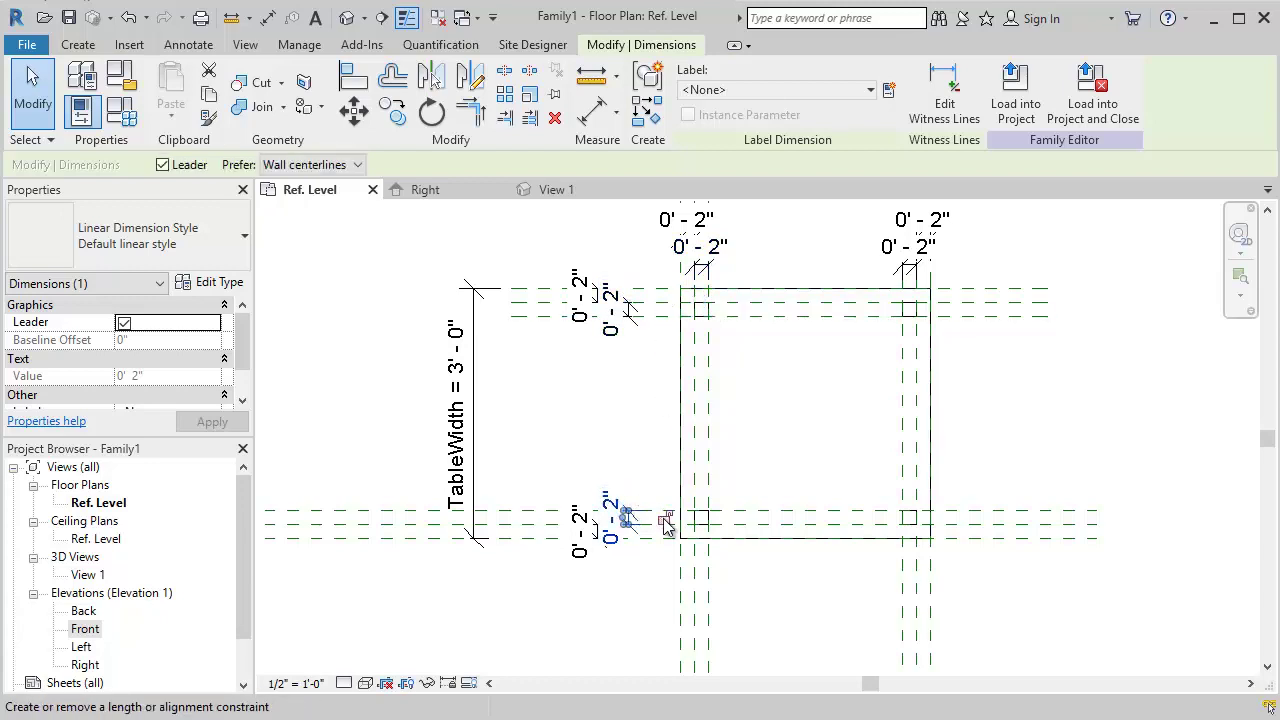